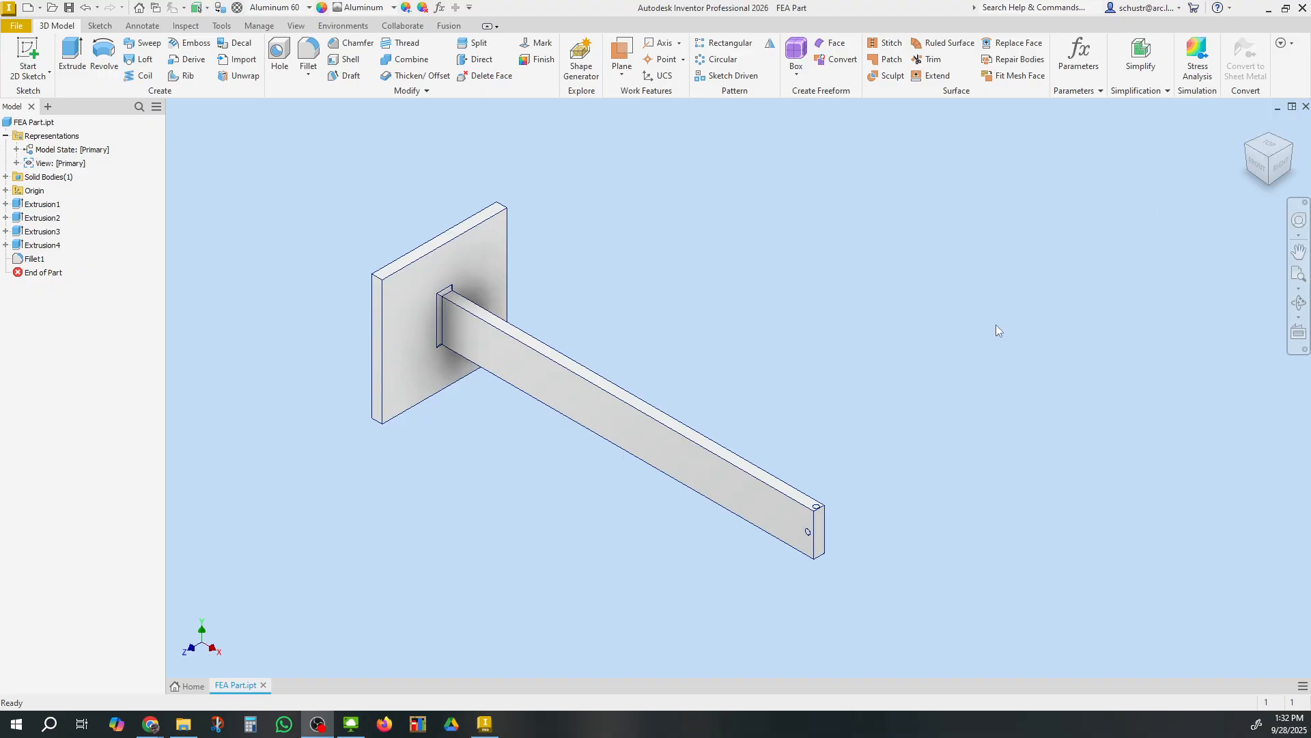
left_click(351, 723)
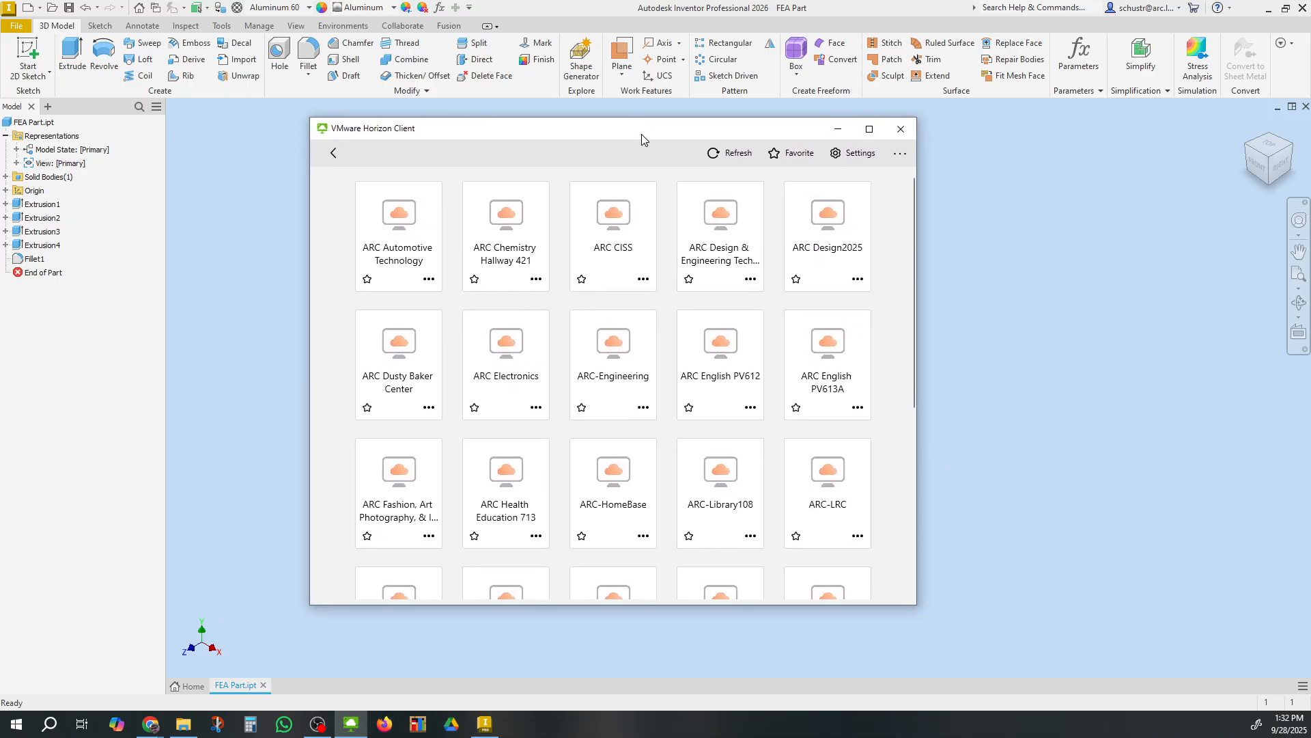
key("ctrl")
key("ctrl")
key("ctrl")
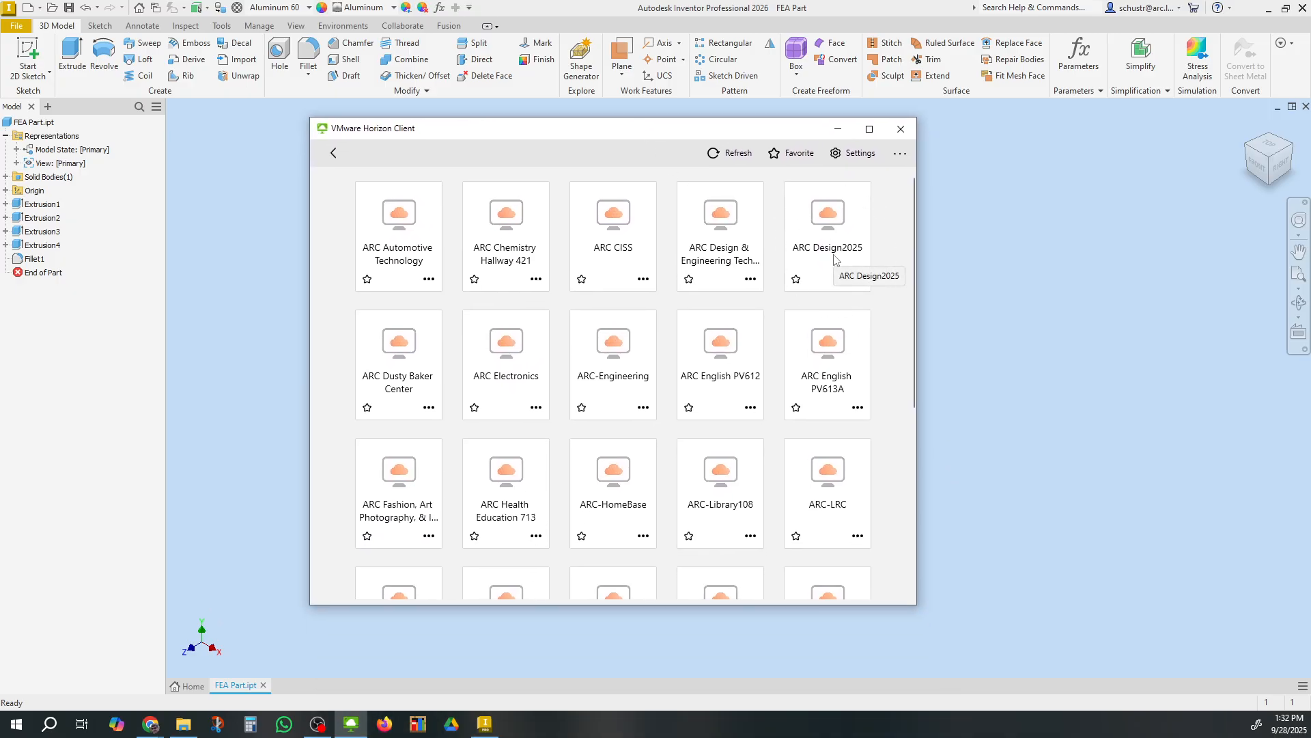
key("ctrl")
key("ctrl")
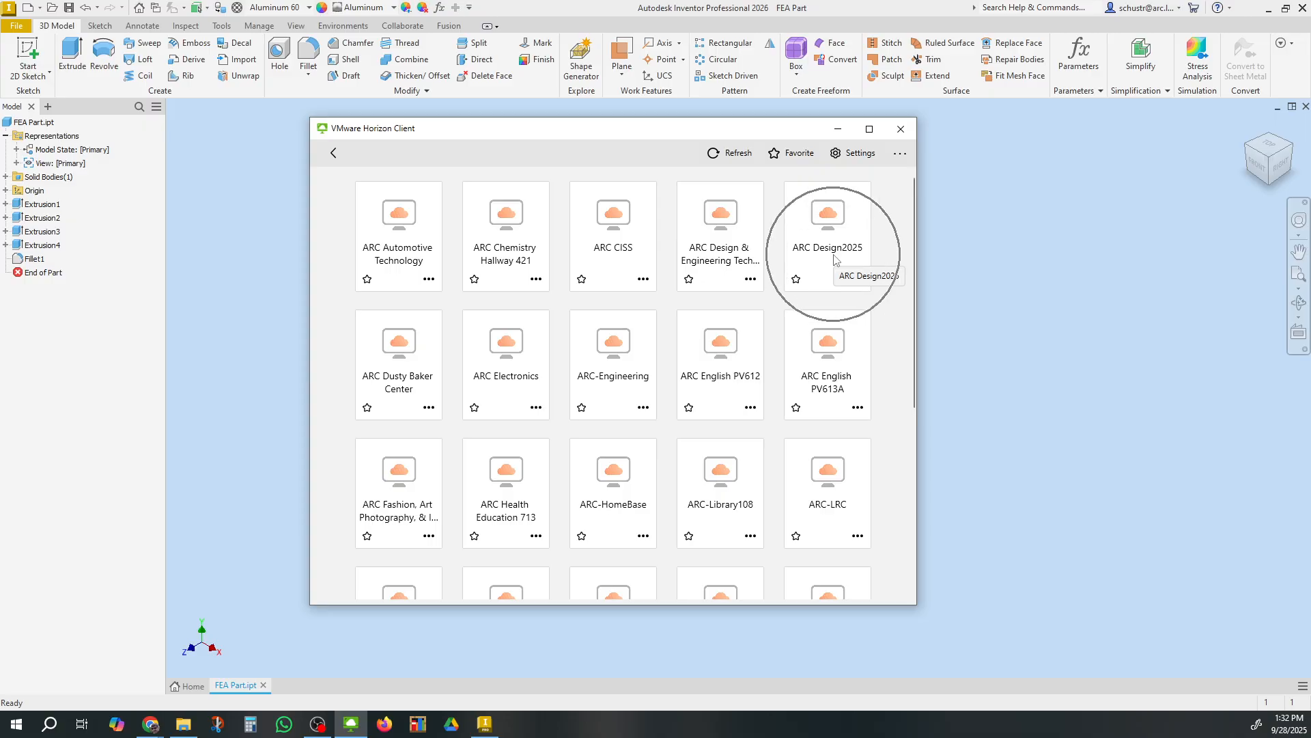
left_click(838, 130)
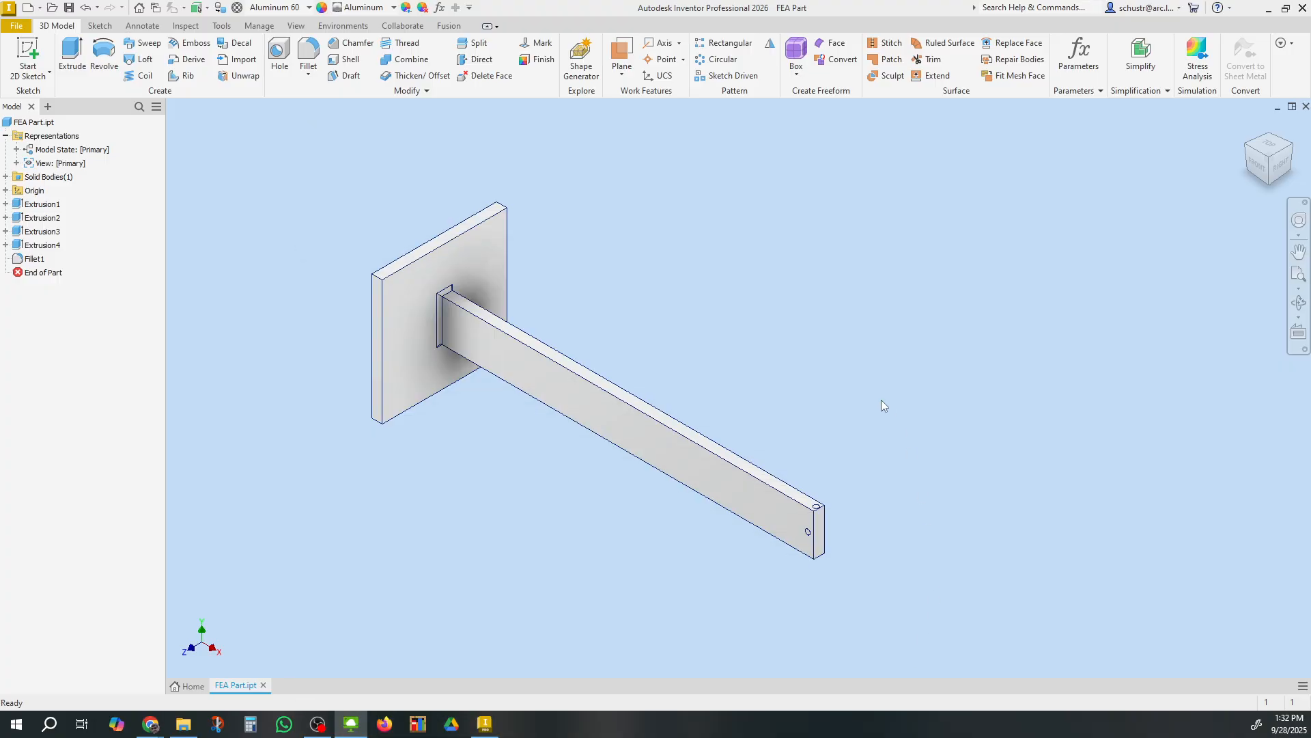
Review the FEA Basics assignment guide slide in the browser, reading the stress analysis and submission steps
key("ctrl")
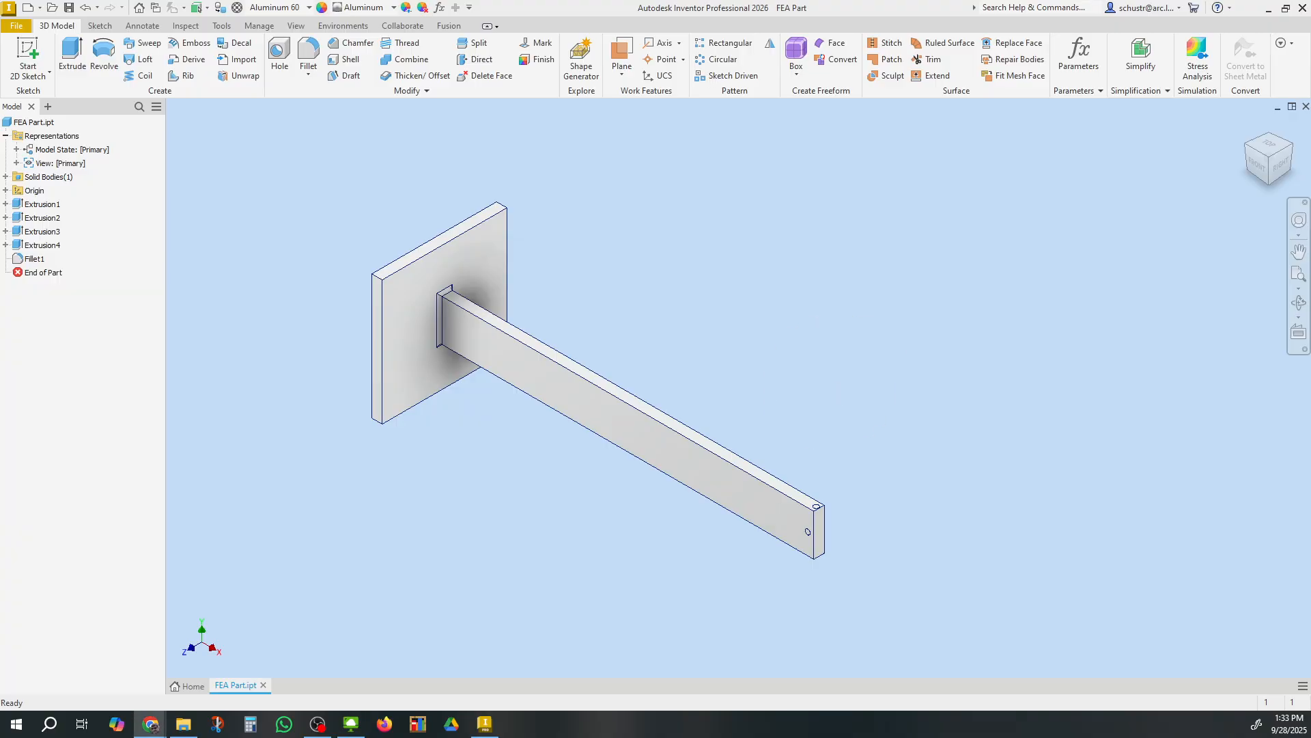
left_click_drag(723, 736, 717, 18)
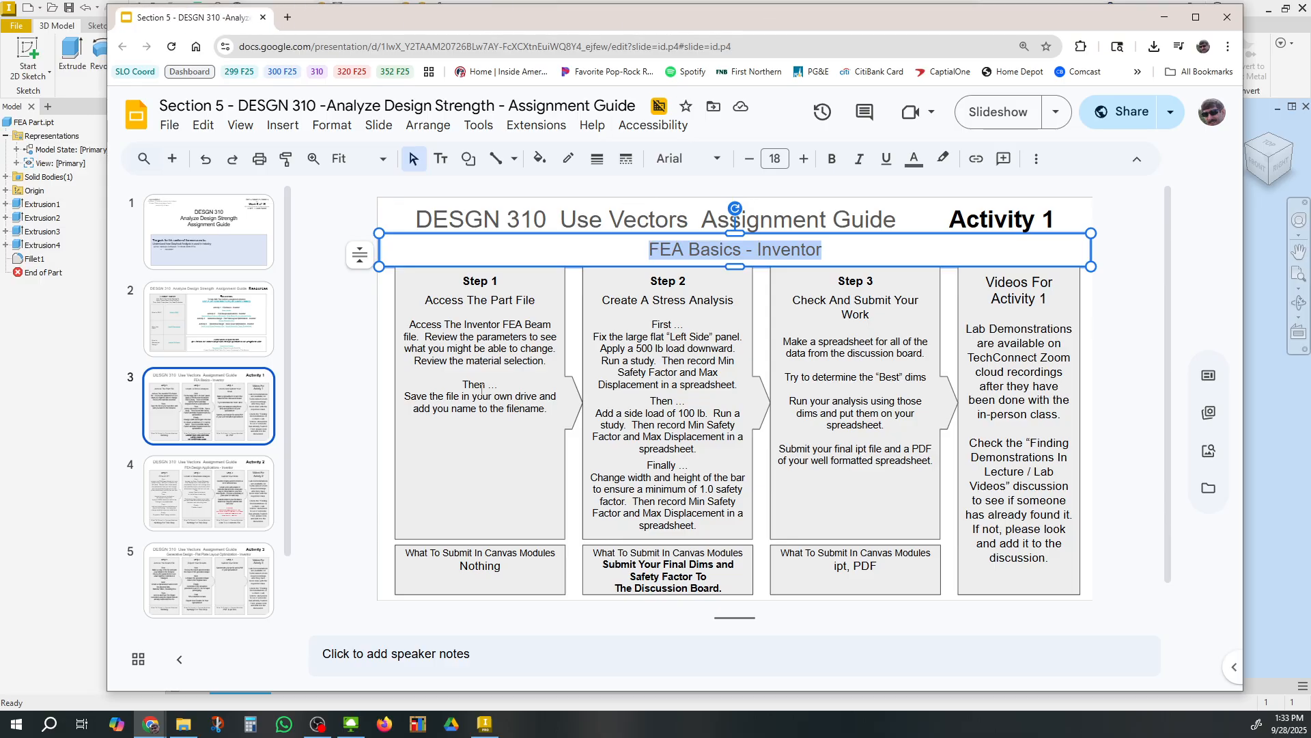
key("ctrl")
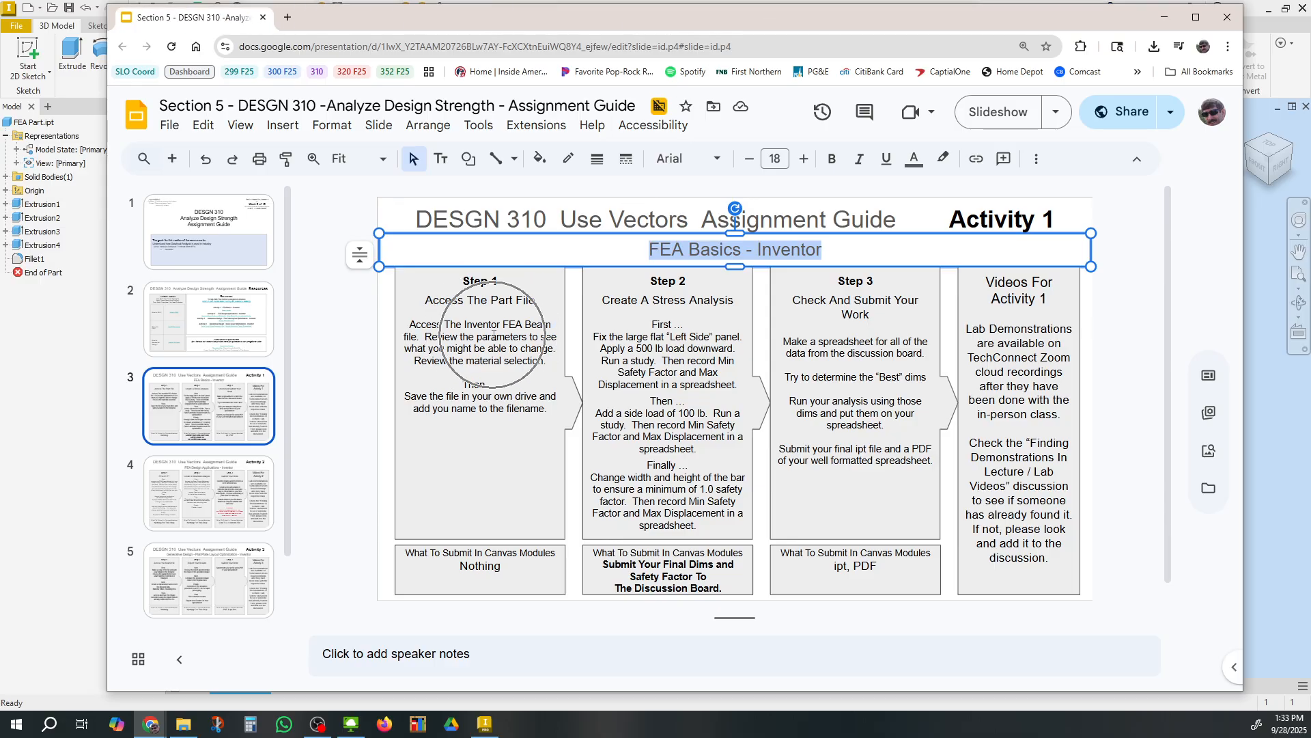
key("ctrl")
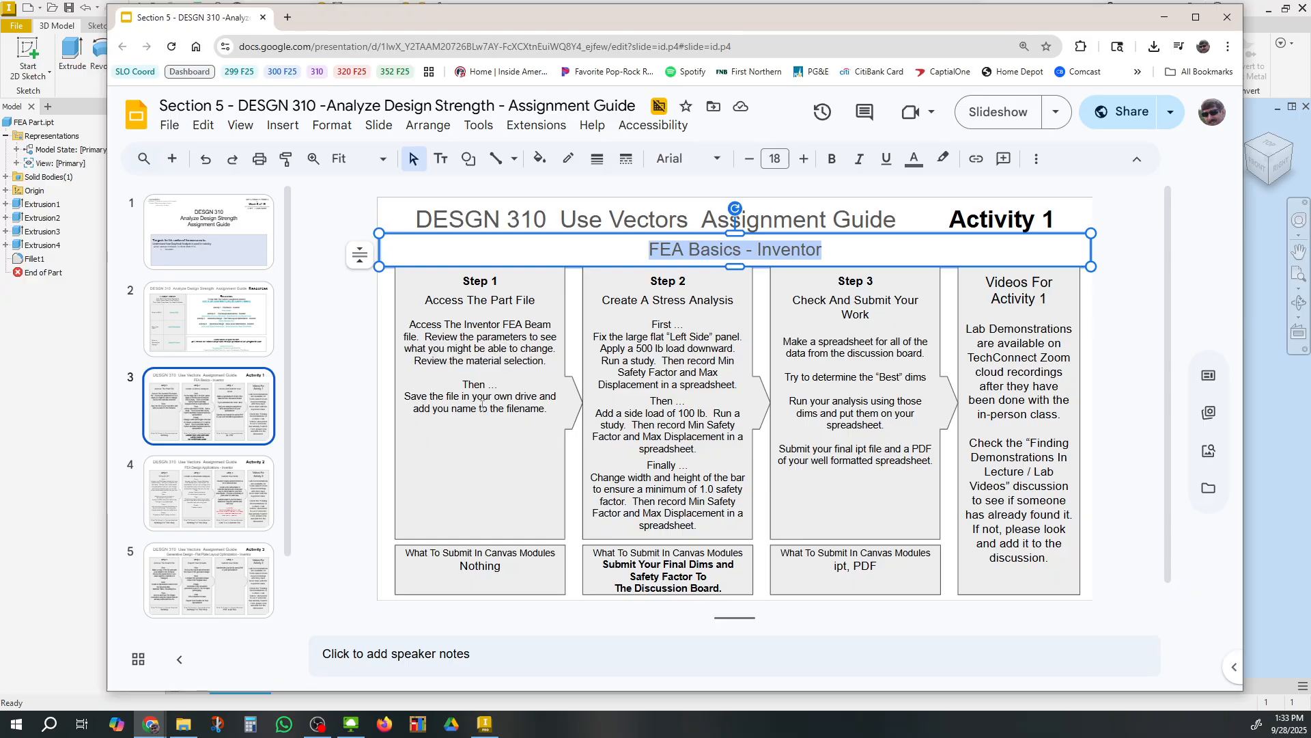
key("ctrl")
key("ctrl")
left_click_drag(700, 489, 629, 500)
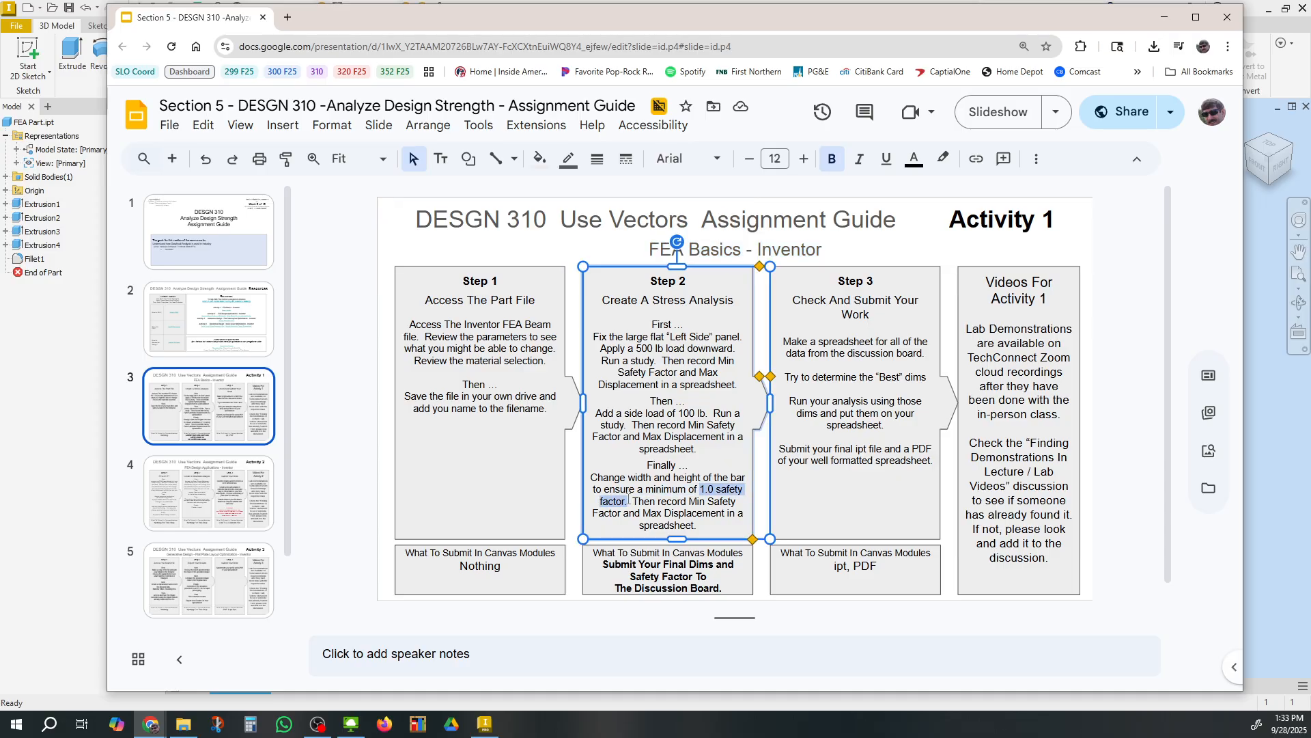
left_click(1135, 523)
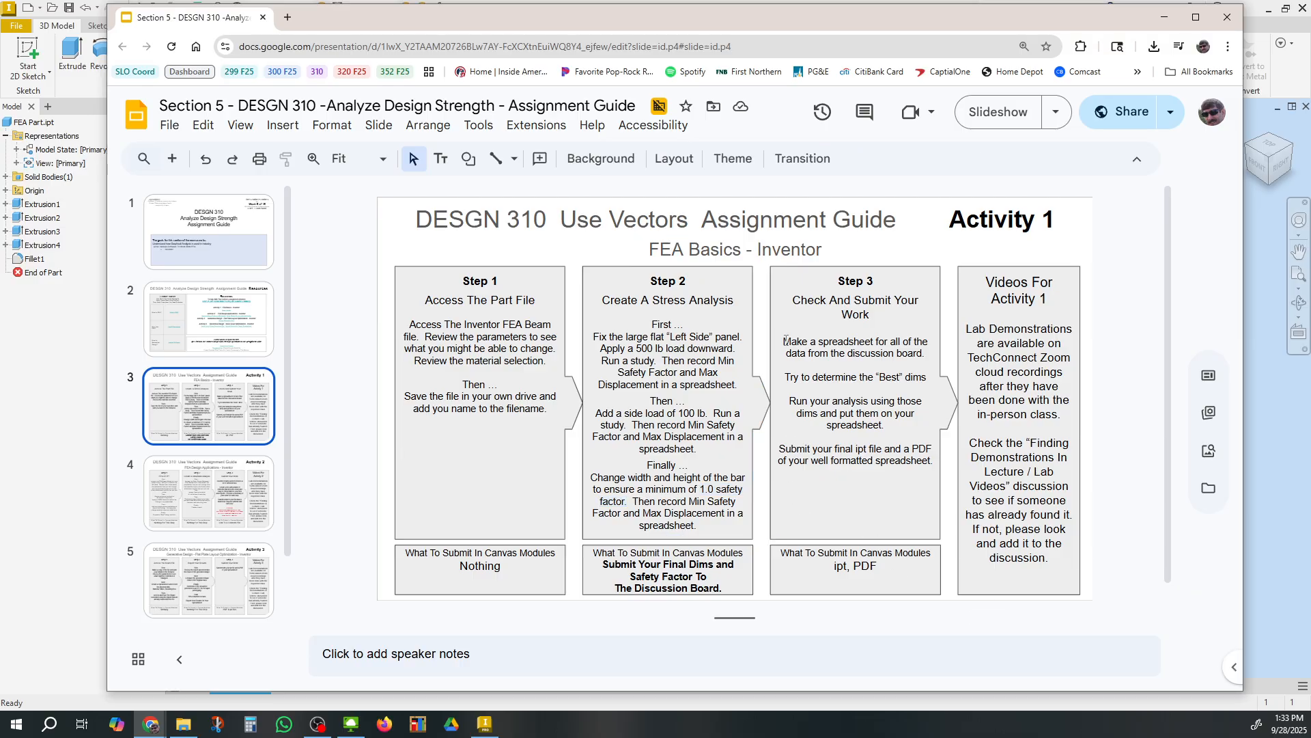
left_click_drag(784, 338, 931, 462)
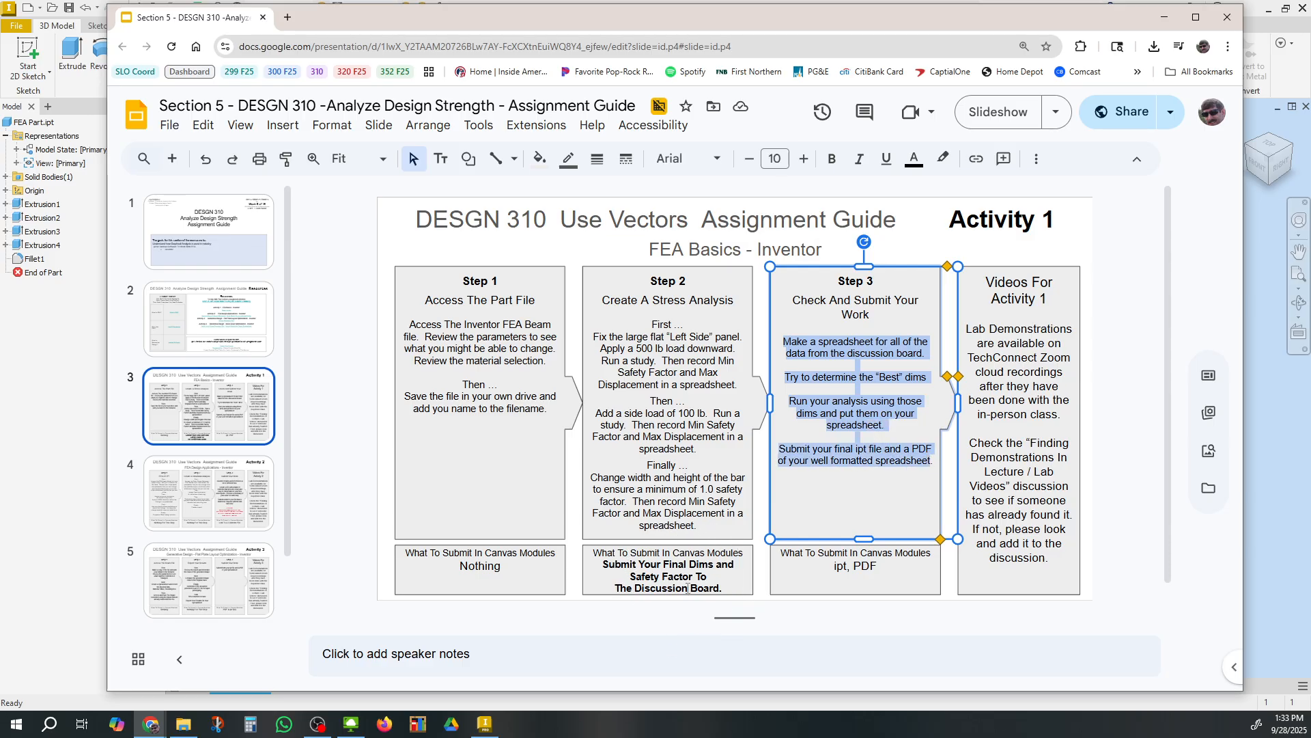
left_click(790, 302)
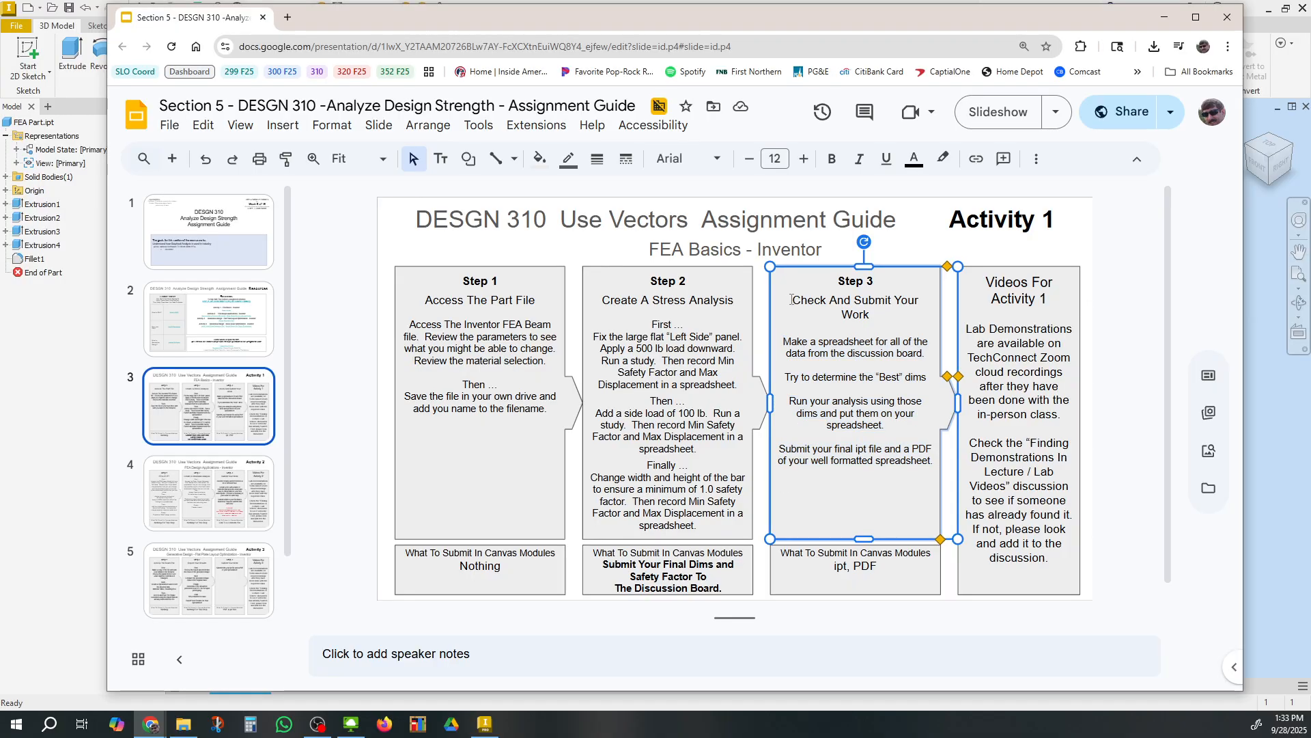
triple_click(842, 314)
left_click_drag(847, 341, 907, 467)
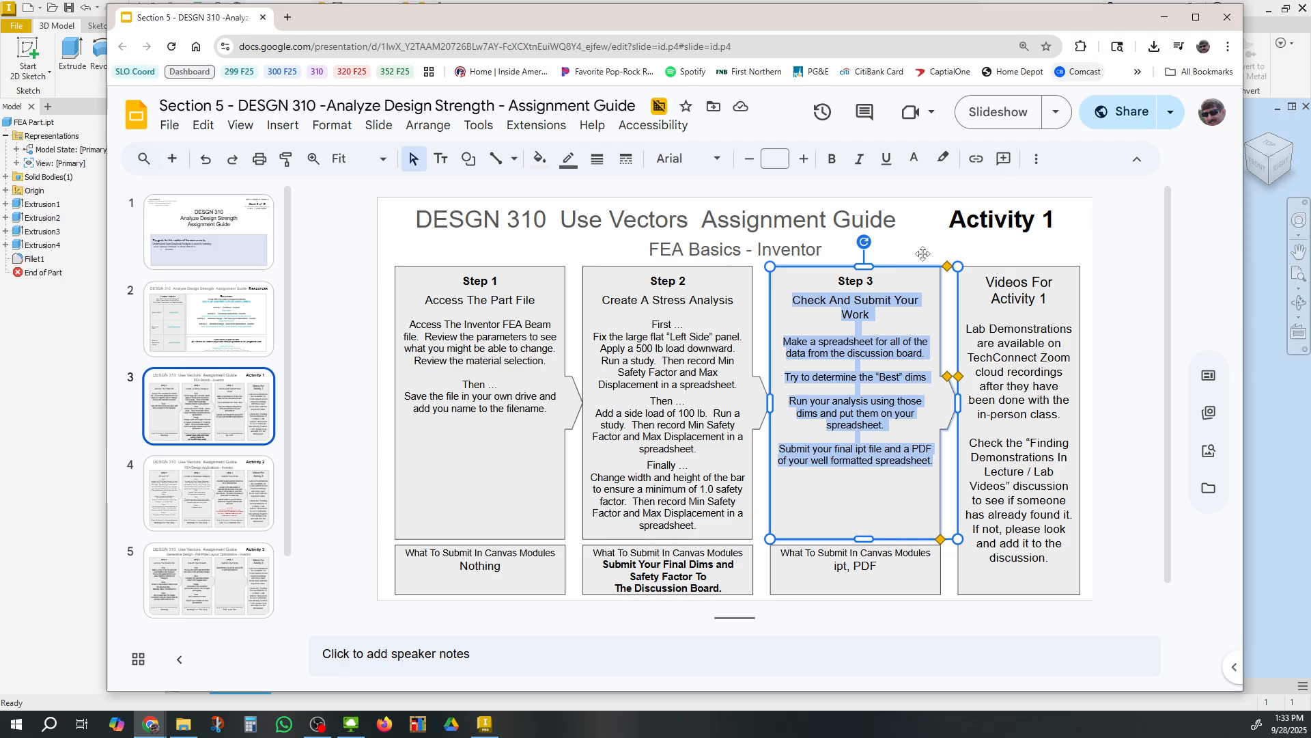
left_click(1164, 17)
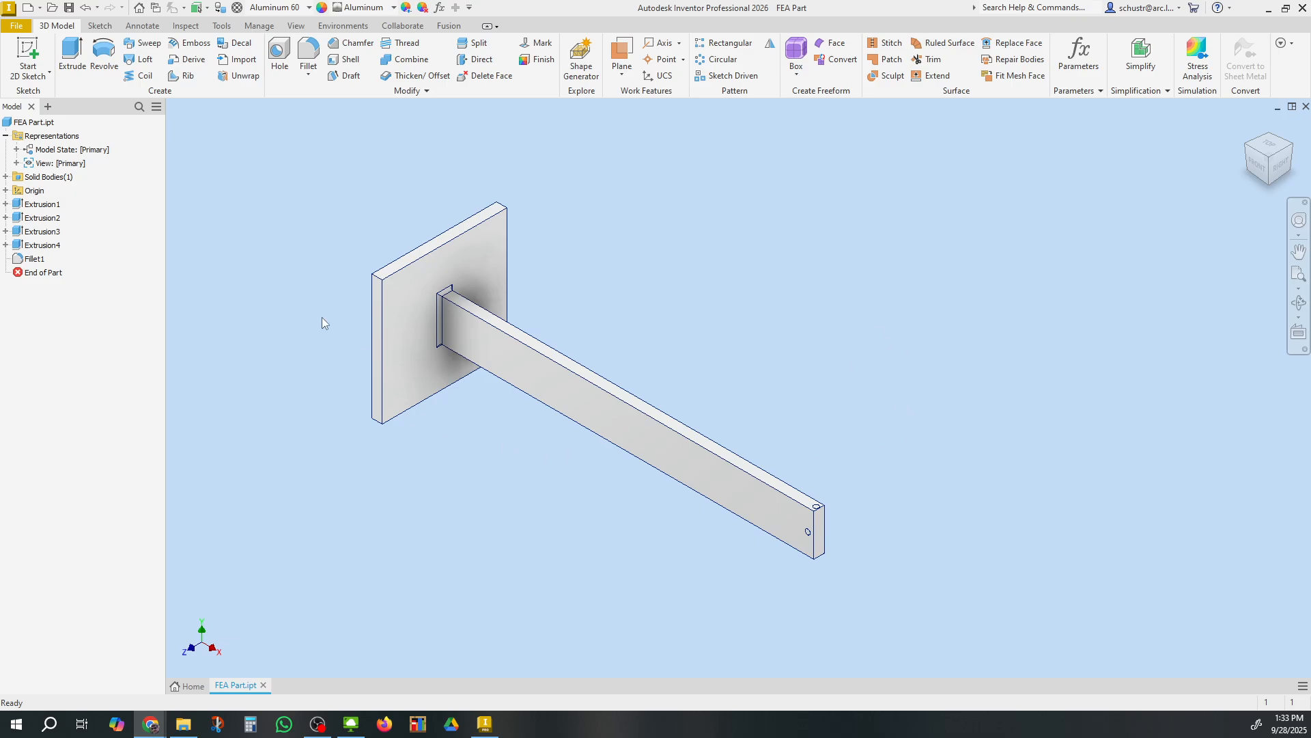
Open the Stress Analysis environment for the beam part
left_click(771, 300)
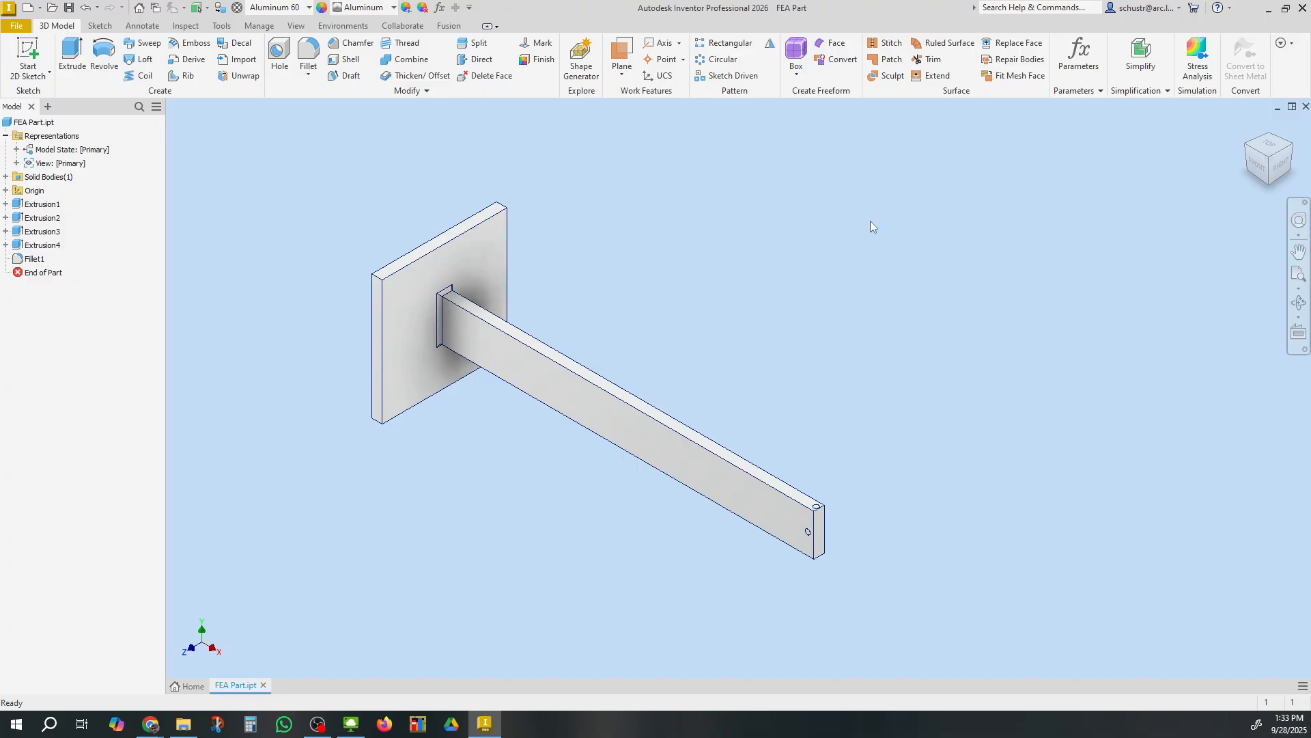
left_click(1194, 70)
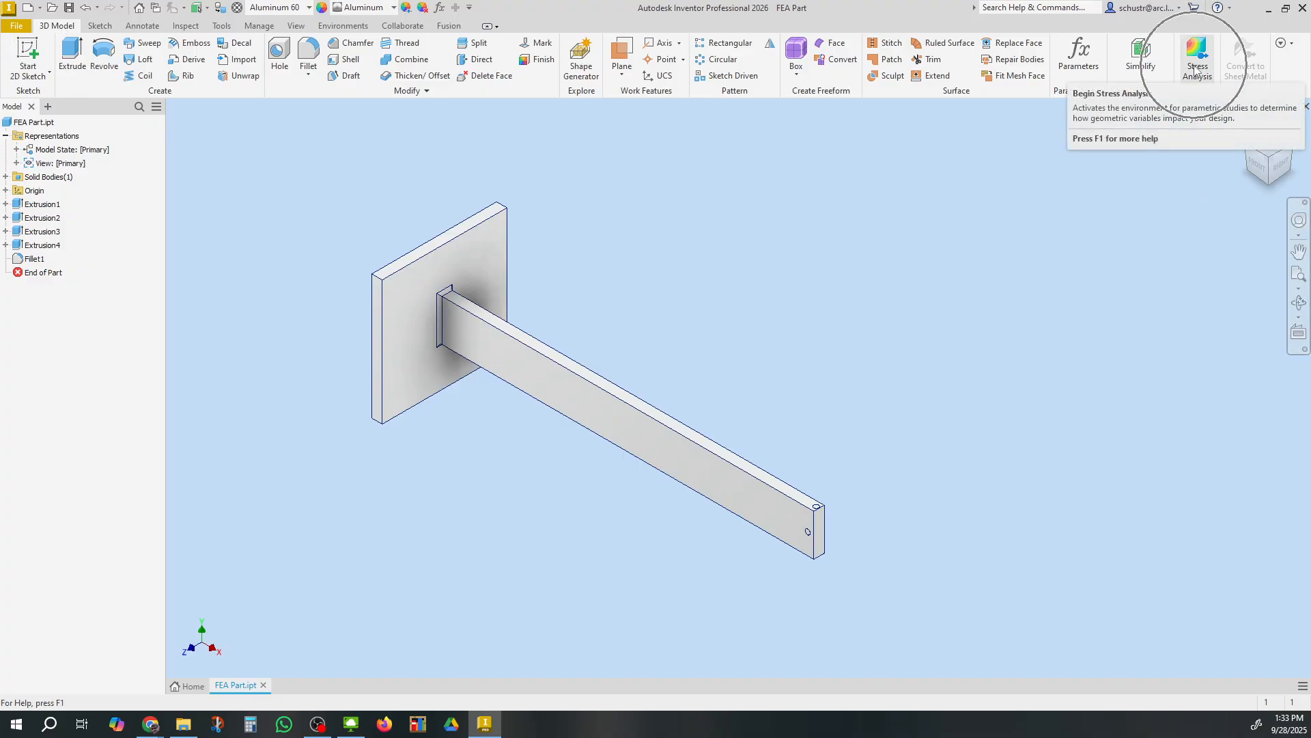
left_click(344, 26)
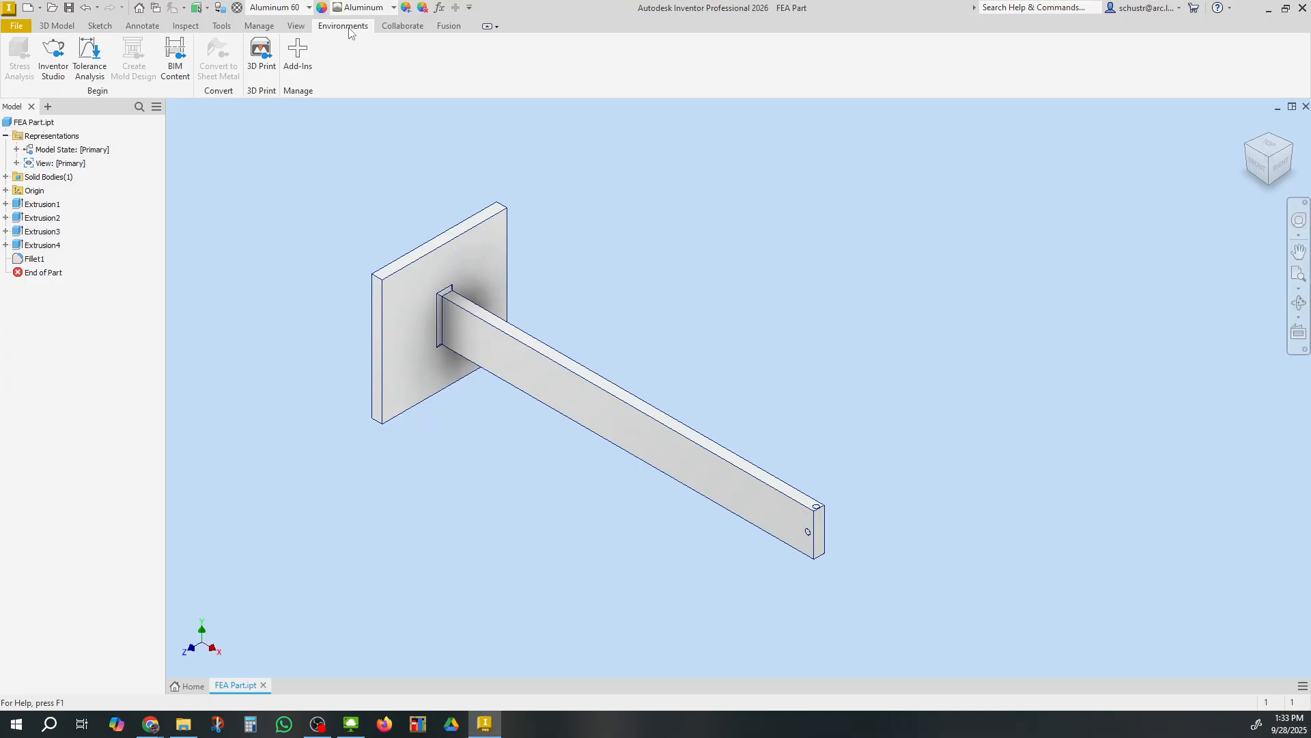
left_click(66, 29)
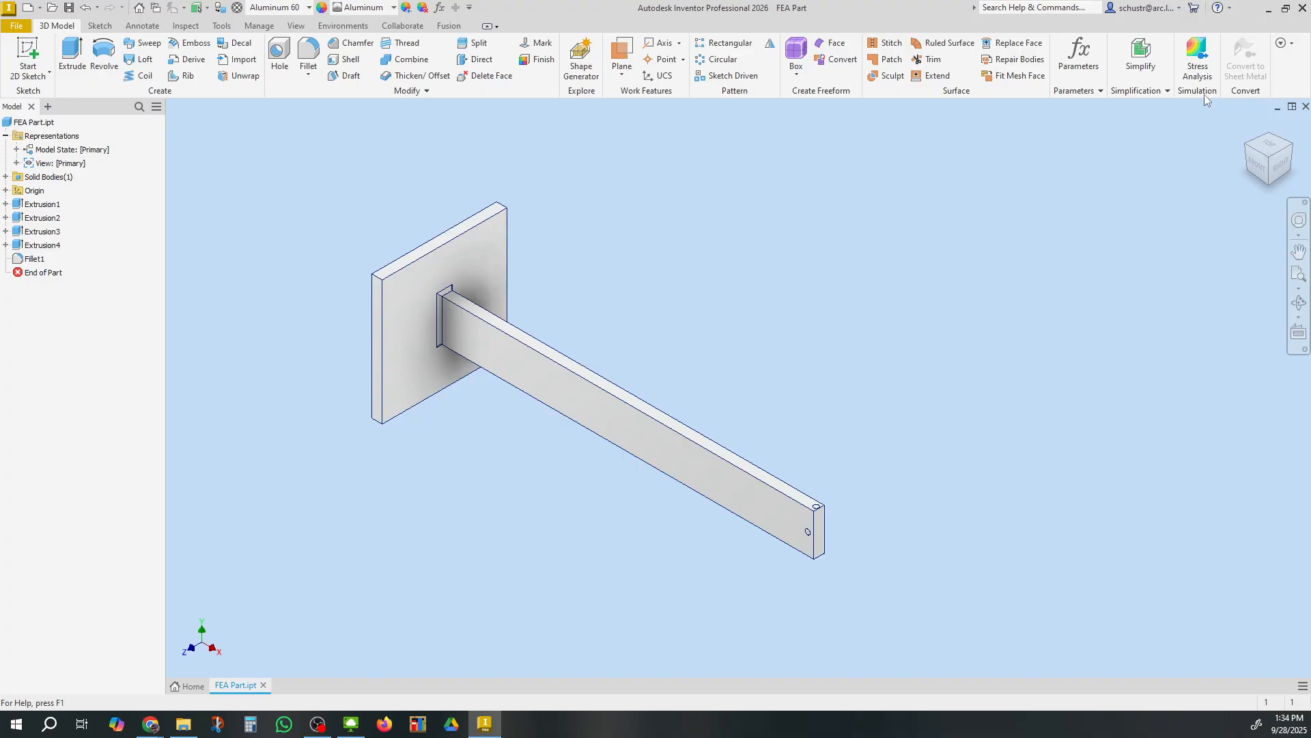
left_click(1199, 62)
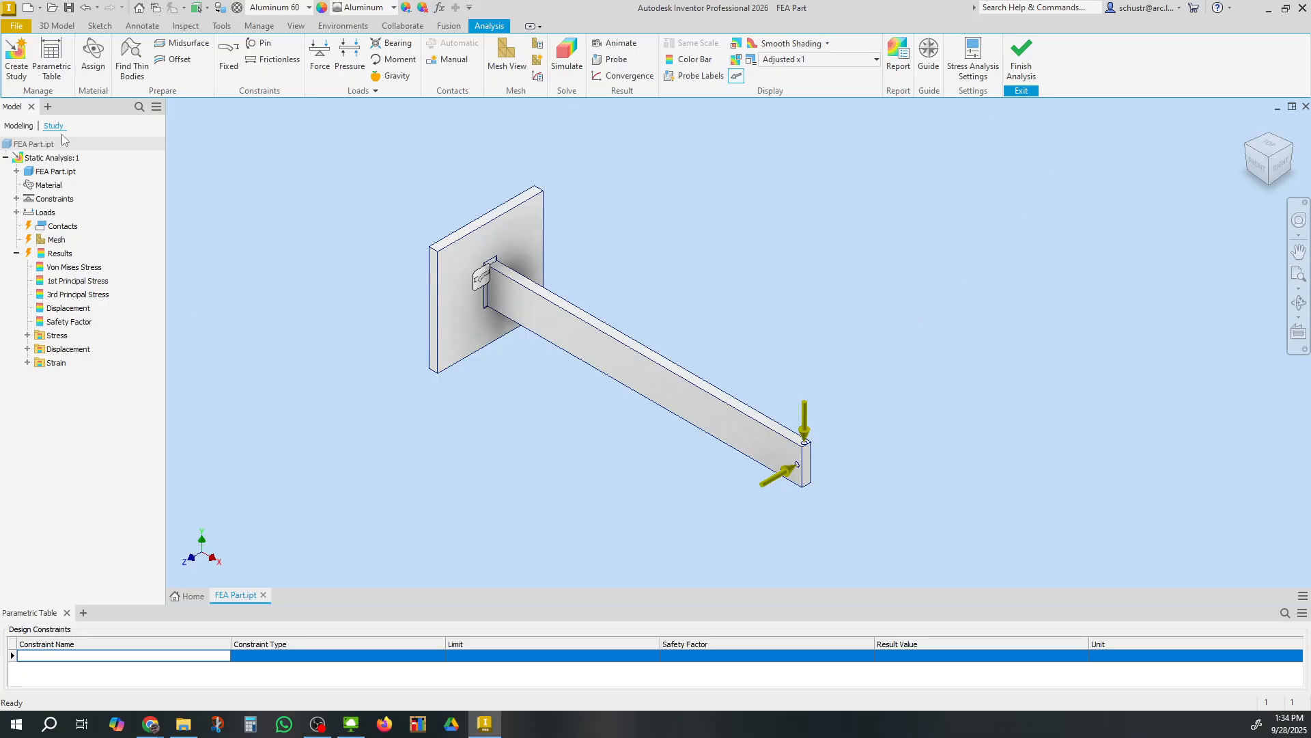
Create a new static analysis study and accept the part's Aluminum 6061 material assignment
left_click(14, 61)
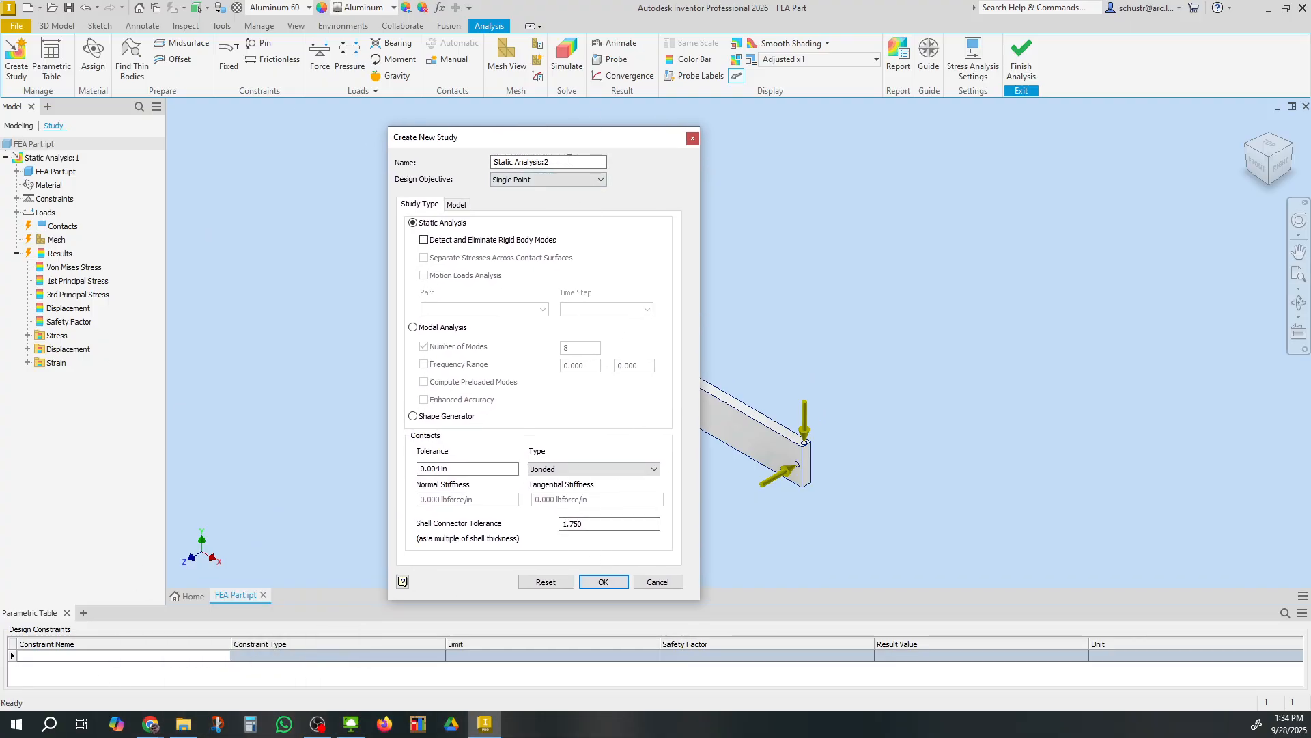
left_click_drag(555, 162, 495, 164)
left_click(603, 581)
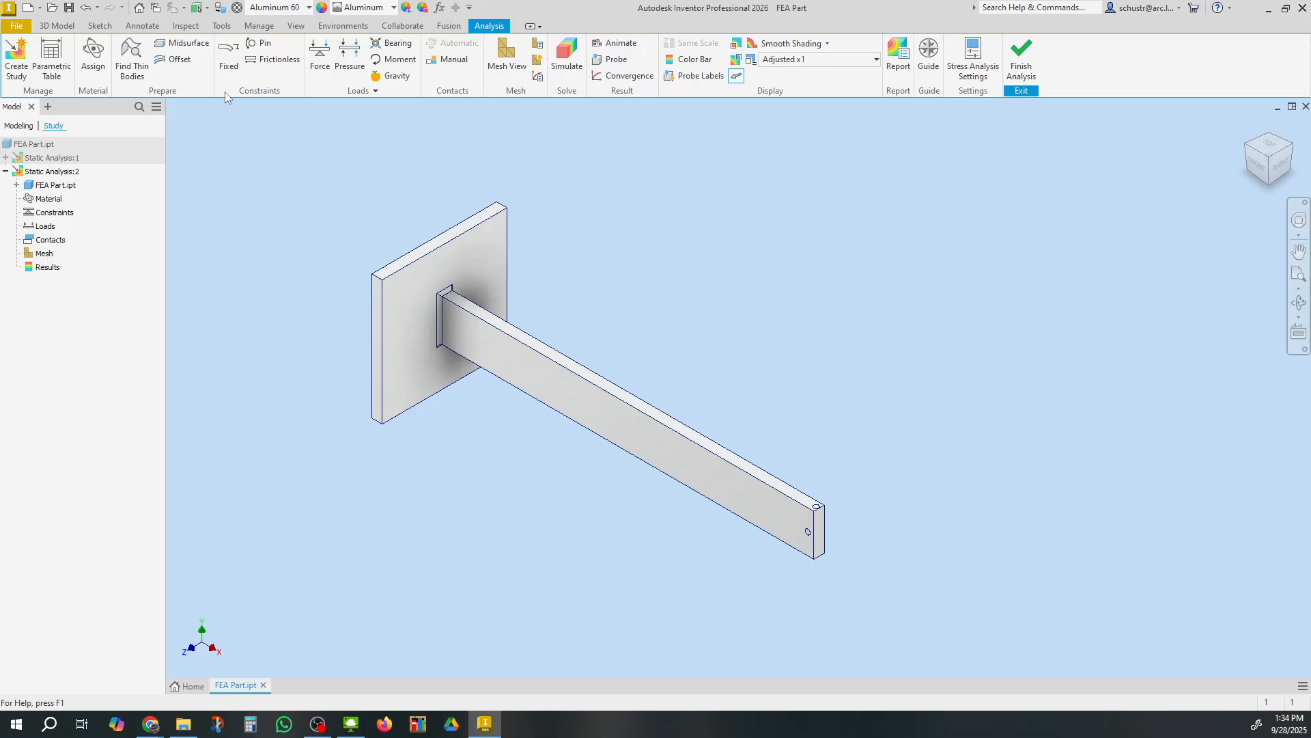
left_click(101, 61)
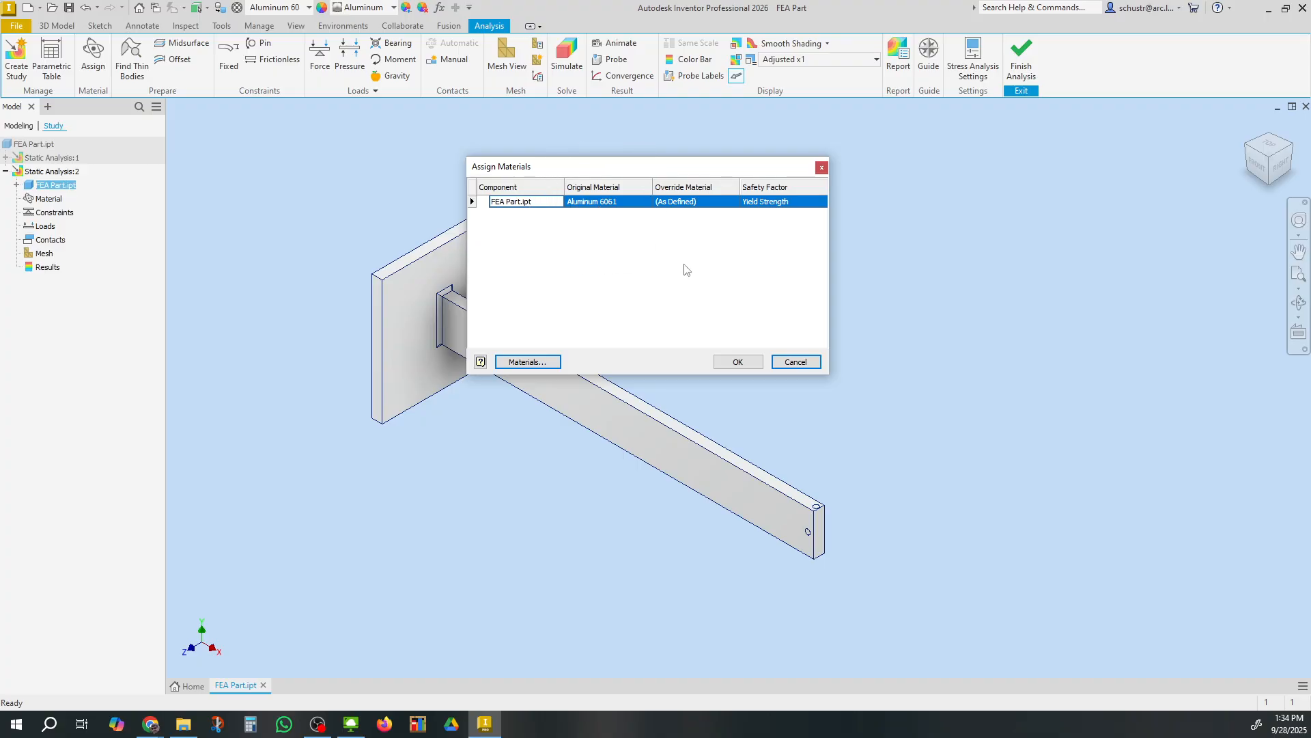
left_click(743, 363)
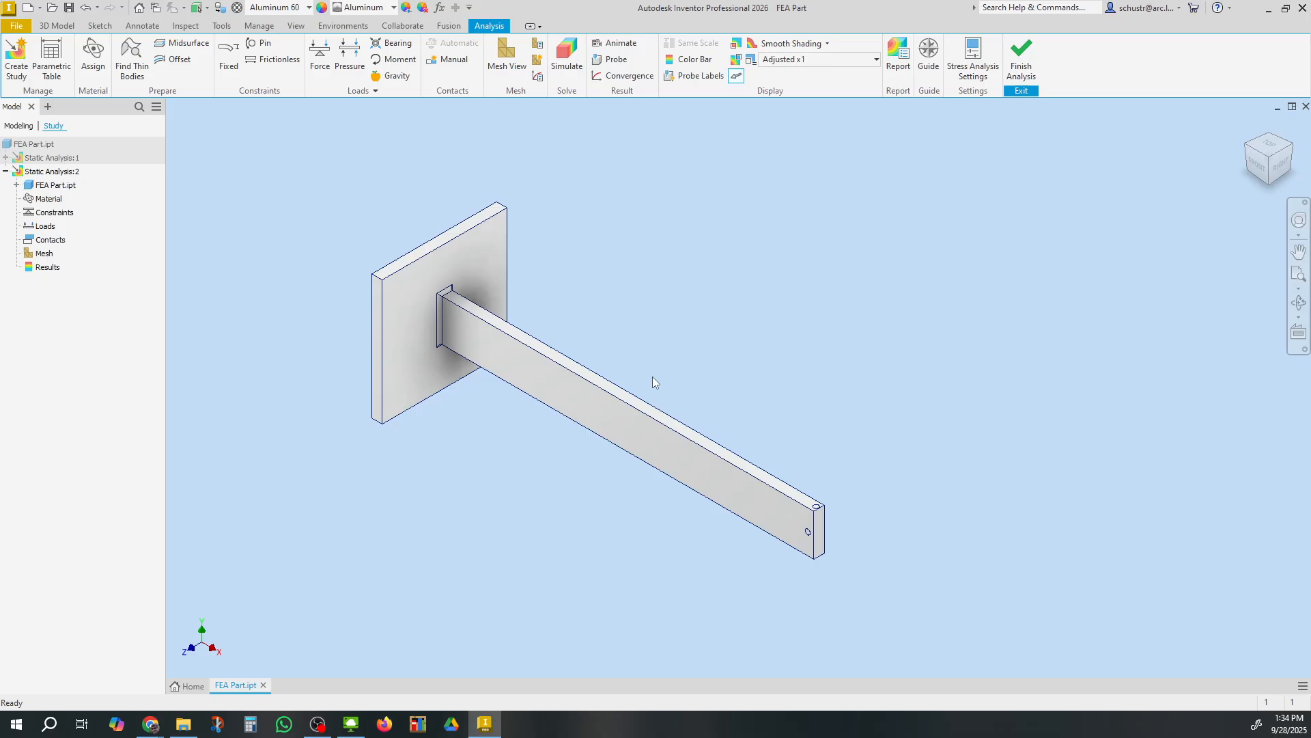
Inspect the back face of the wall plate and return to the home view
left_click(1247, 149)
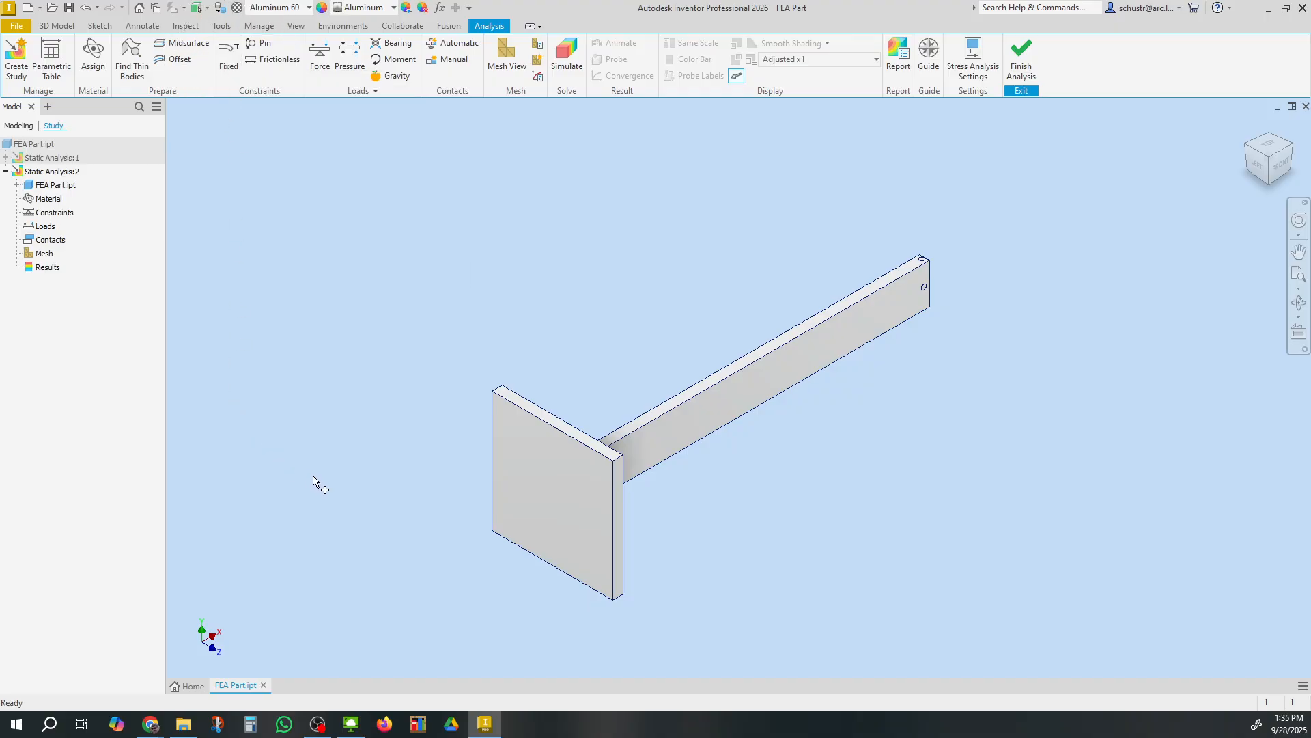
left_click(560, 494)
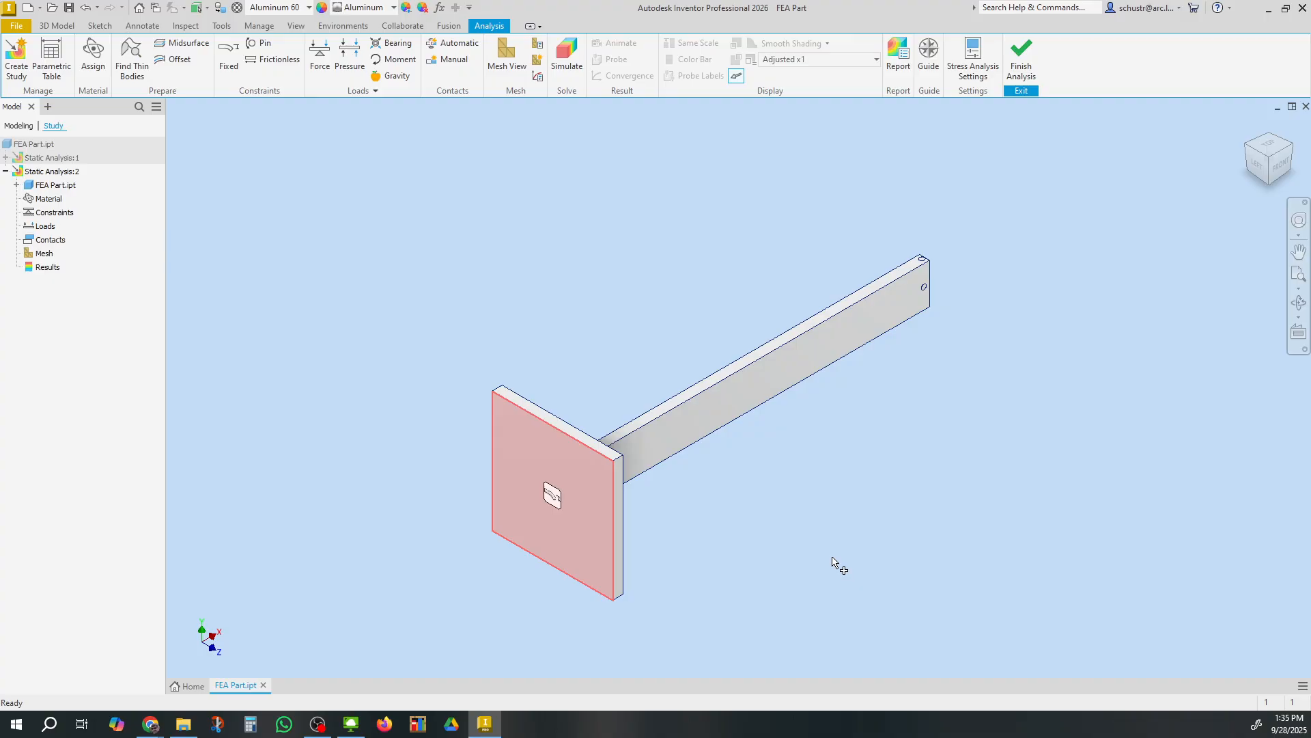
left_click(1289, 151)
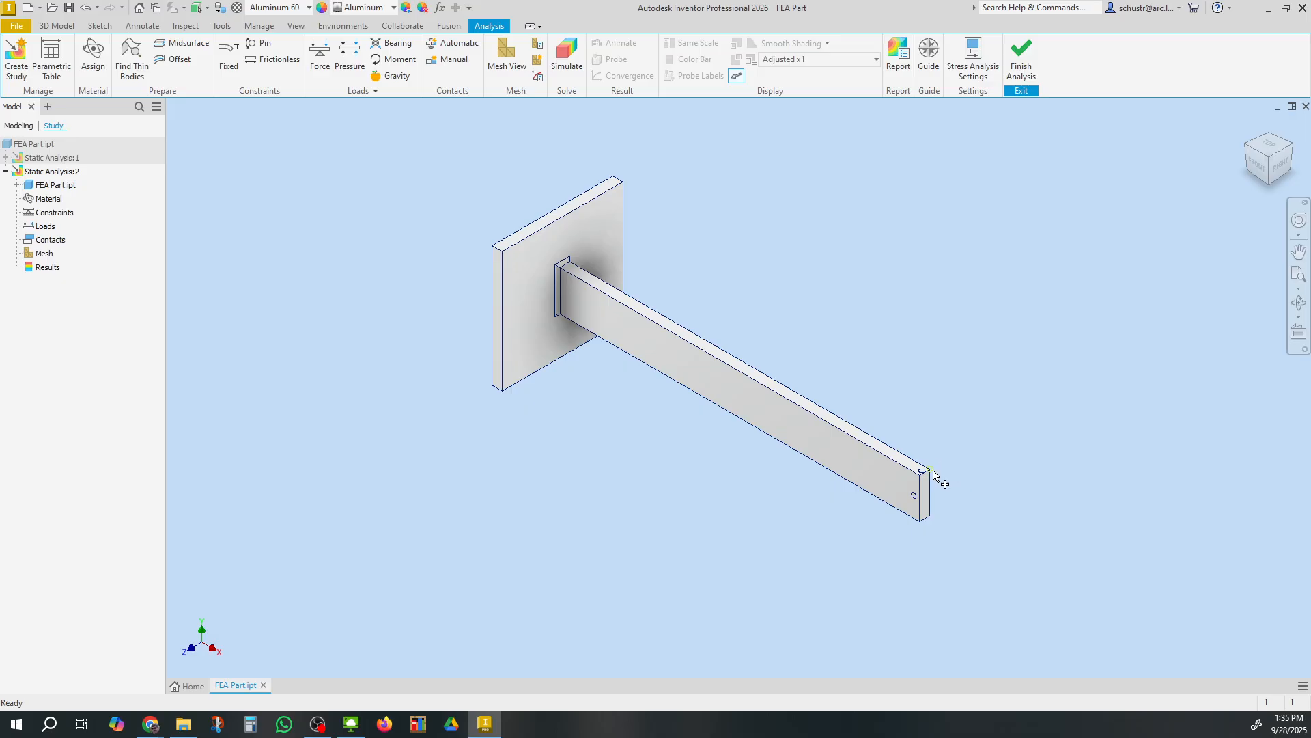
Apply a 500 lbforce downward force on the small circular face at the top of the beam's free end
scroll(936, 476, "up", 5)
scroll(937, 451, "down", 3)
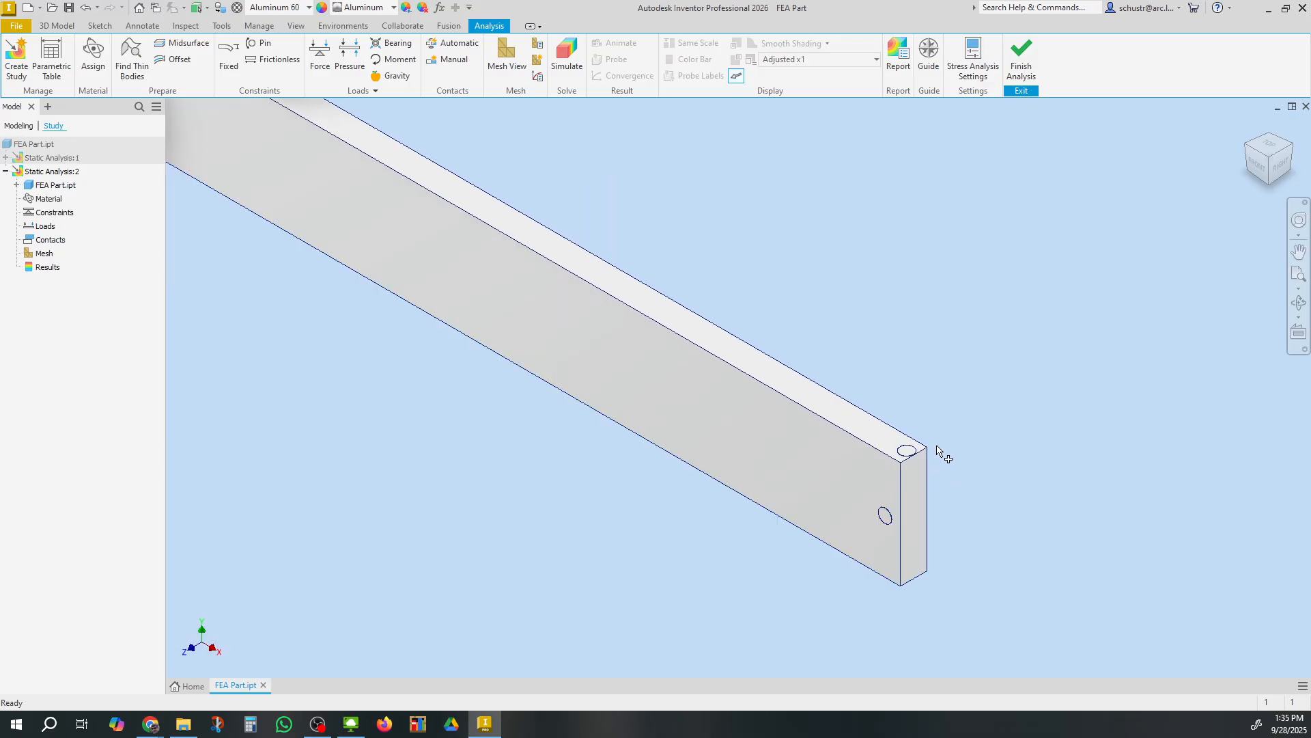
scroll(939, 452, "up", 5)
scroll(939, 450, "down", 2)
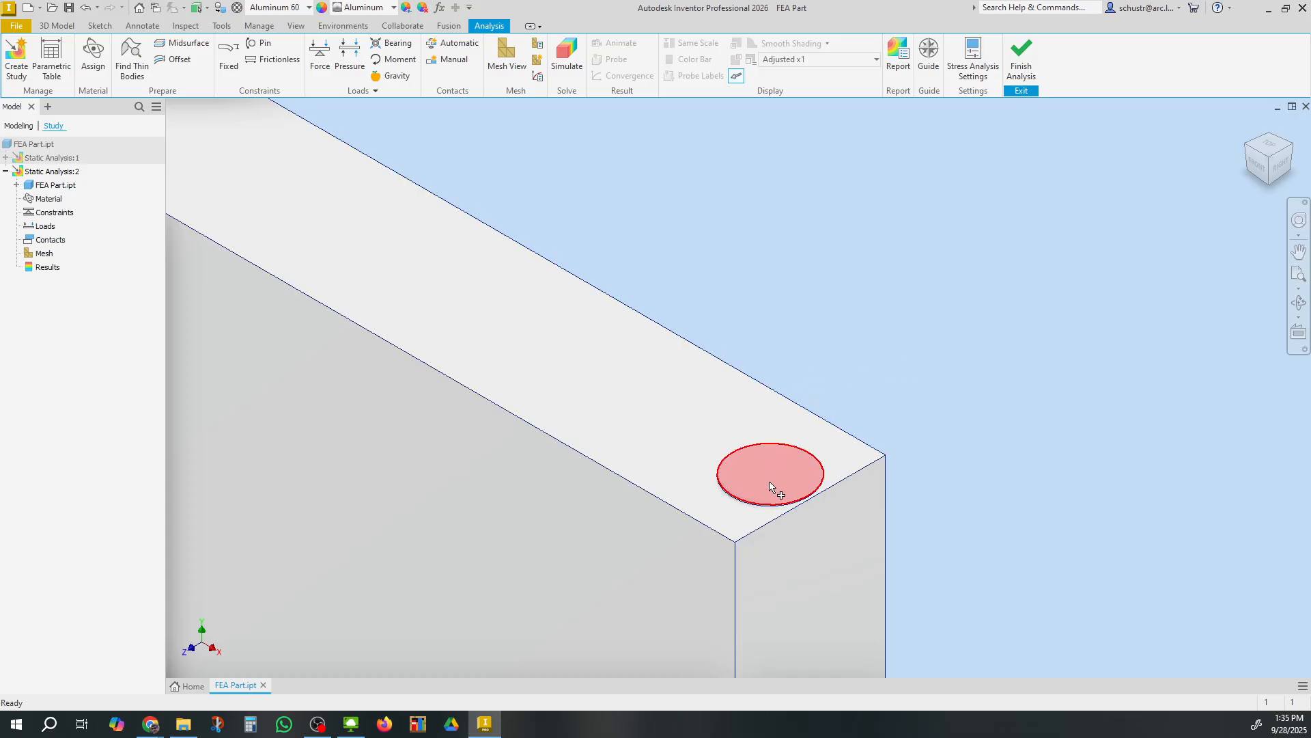
mouse_move(770, 485)
left_click(782, 475)
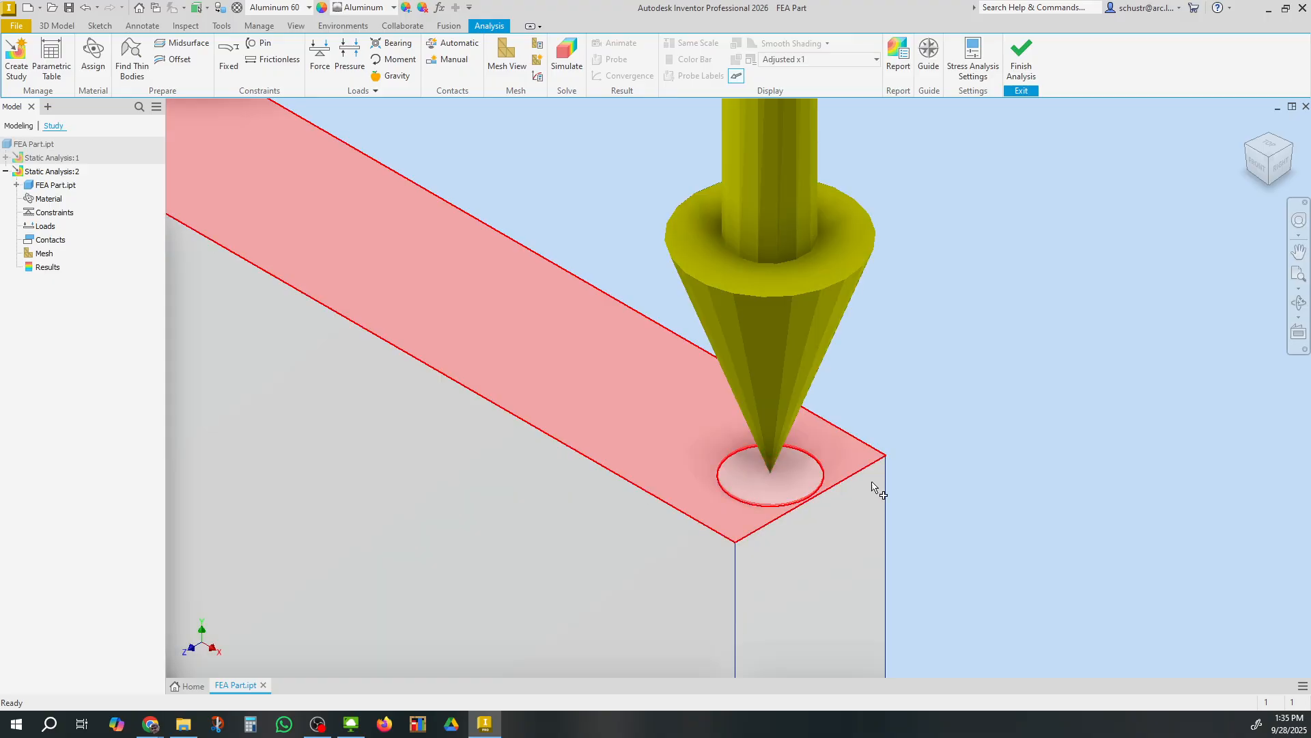
scroll(920, 474, "down", 5)
scroll(920, 474, "up", 7)
scroll(922, 480, "up", 4)
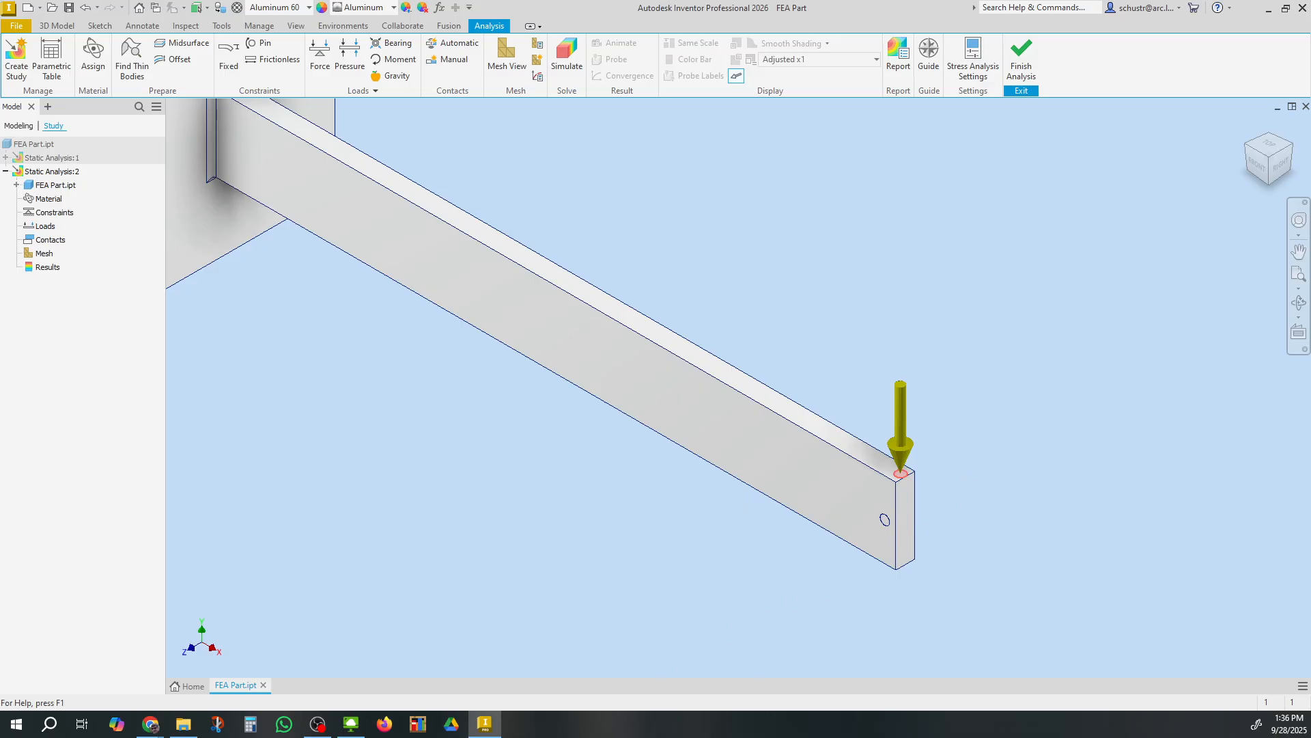
left_click_drag(515, 737, 1042, 319)
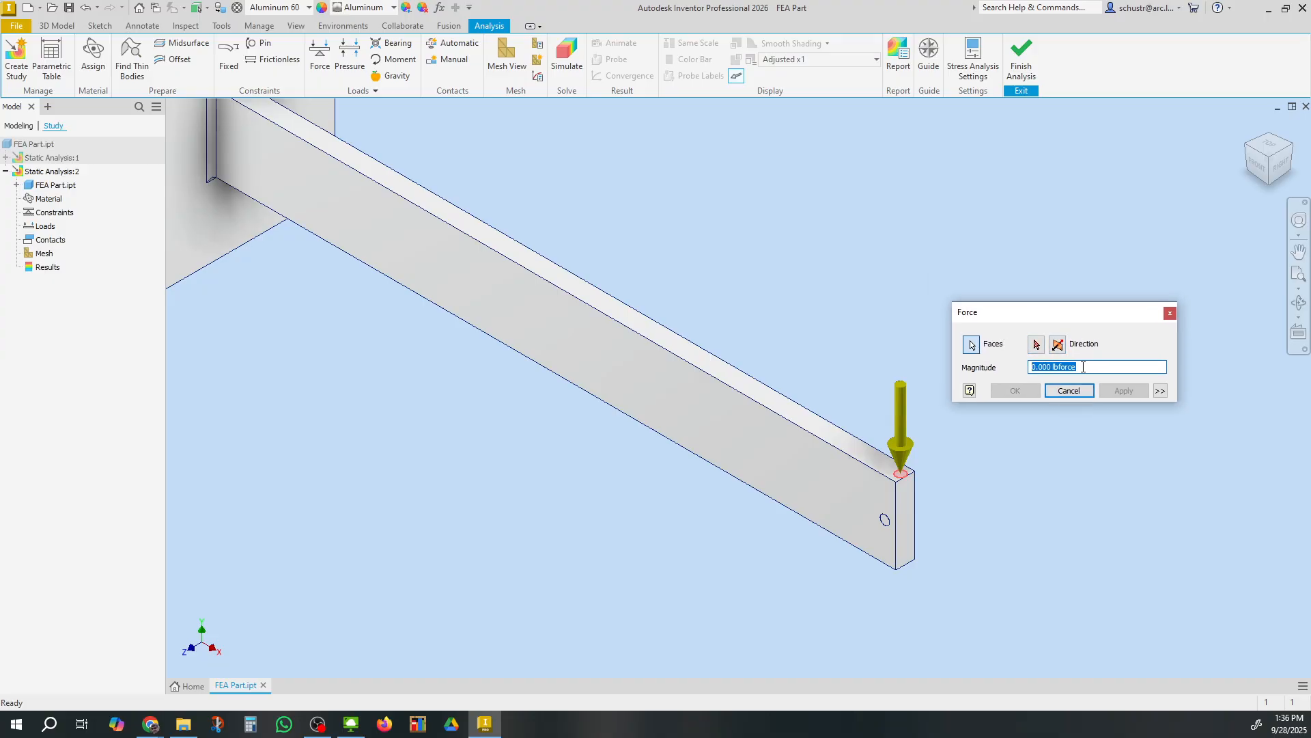
type("500")
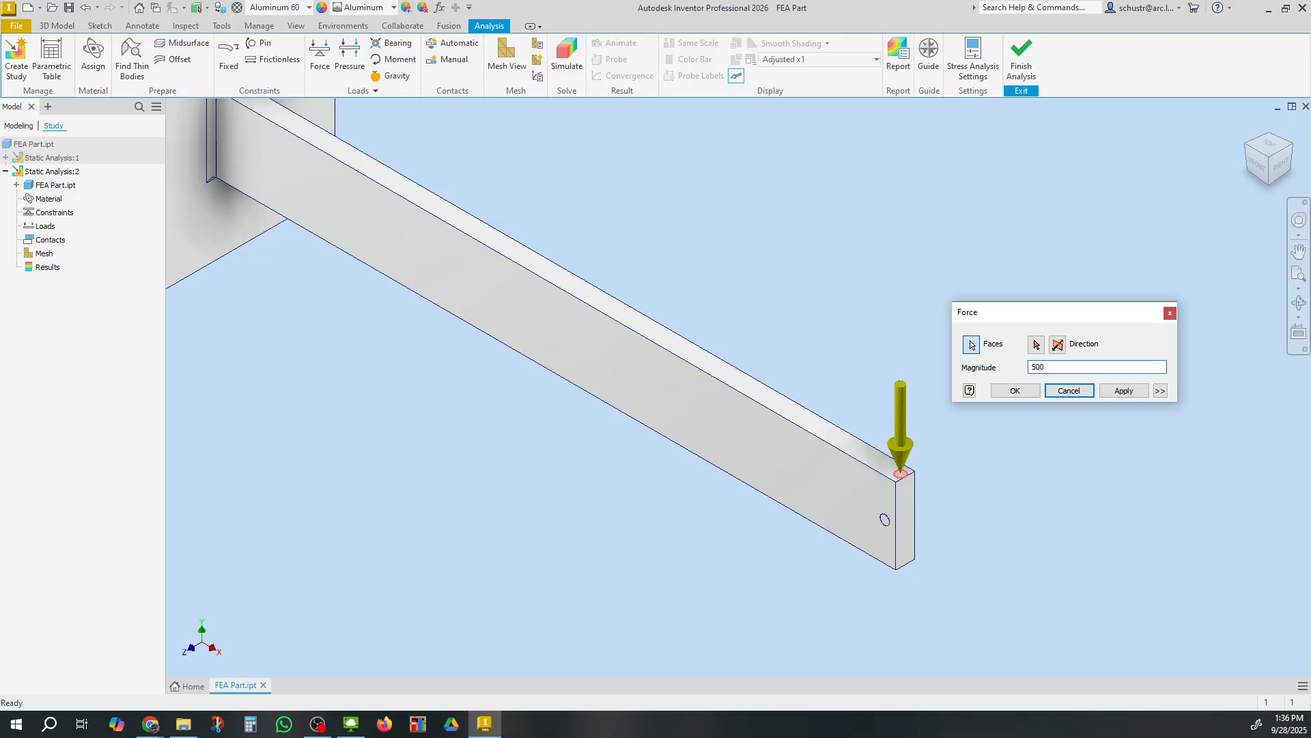
left_click(1016, 392)
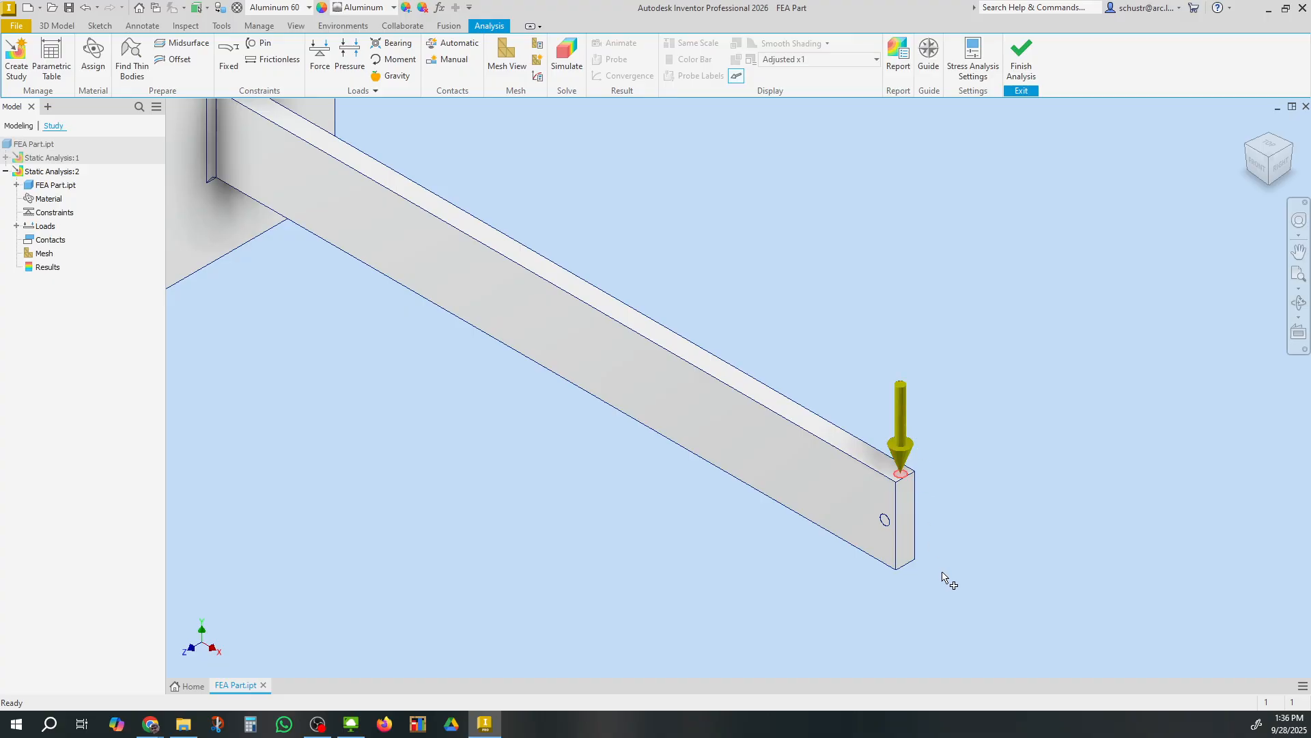
Reopen the force load to review its settings, then zoom out to see the whole beam
left_click_drag(1024, 737, 1018, 372)
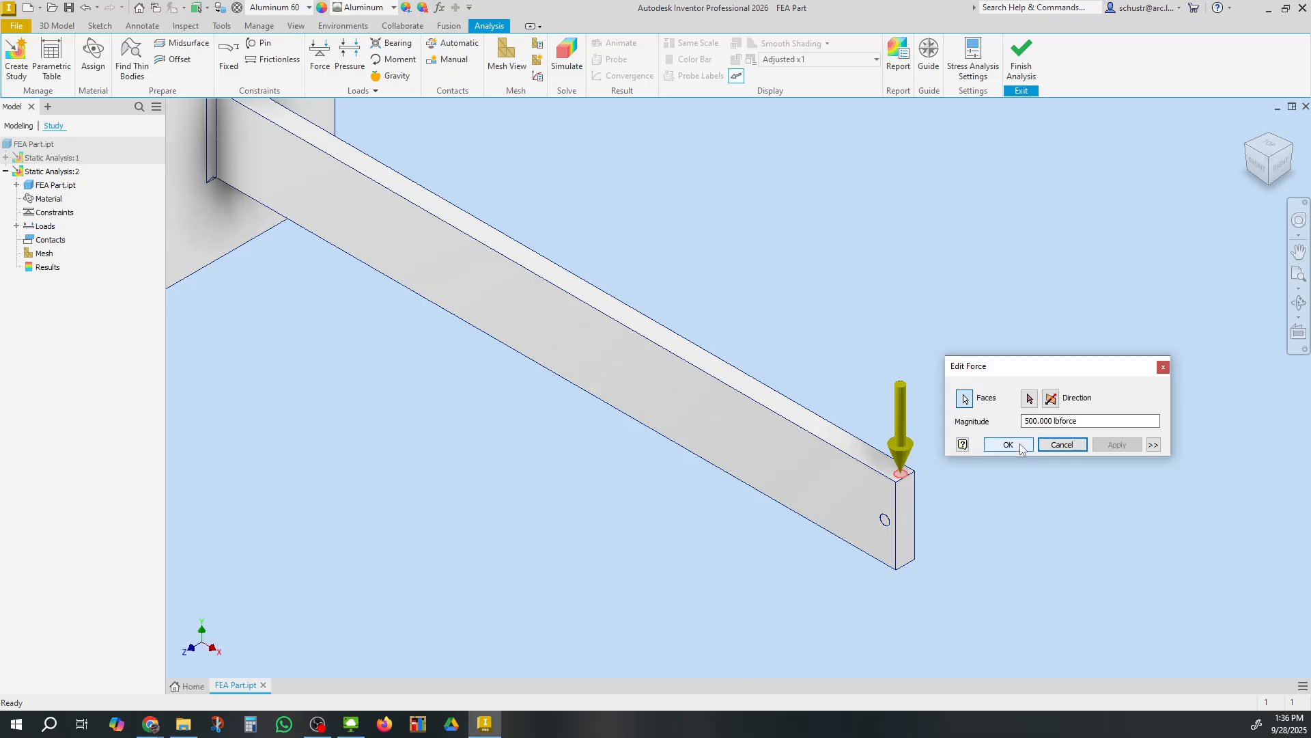
left_click(1021, 447)
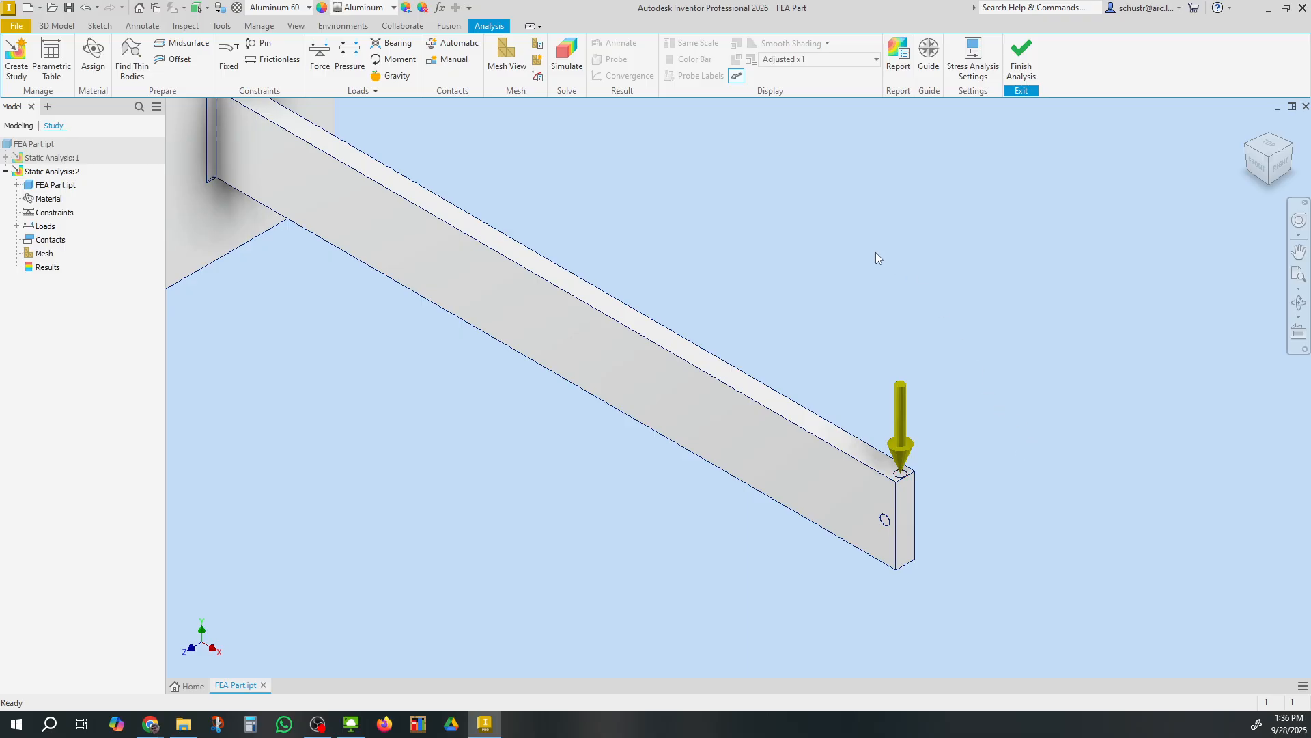
scroll(831, 281, "up", 5)
scroll(830, 281, "down", 8)
middle_click_drag(831, 281, 843, 326)
scroll(843, 327, "down", 2)
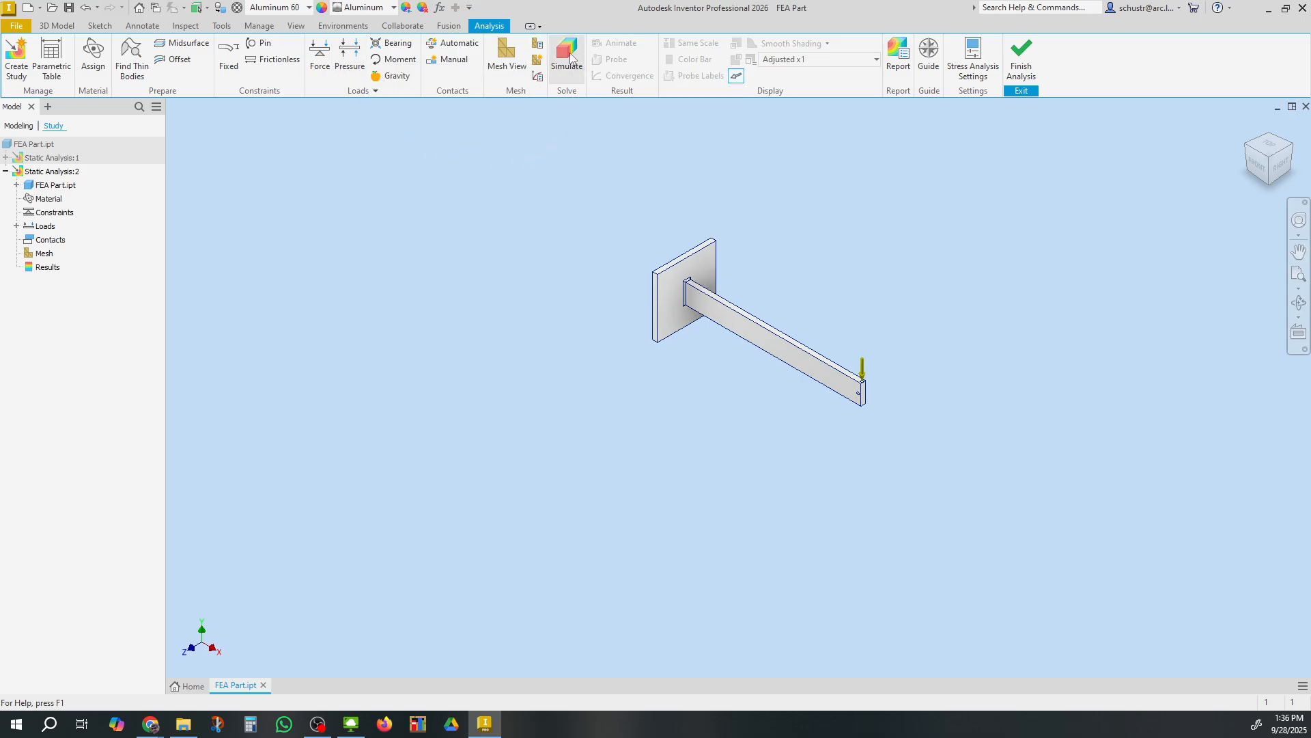
Try to run the simulation of the static analysis study
left_click(567, 55)
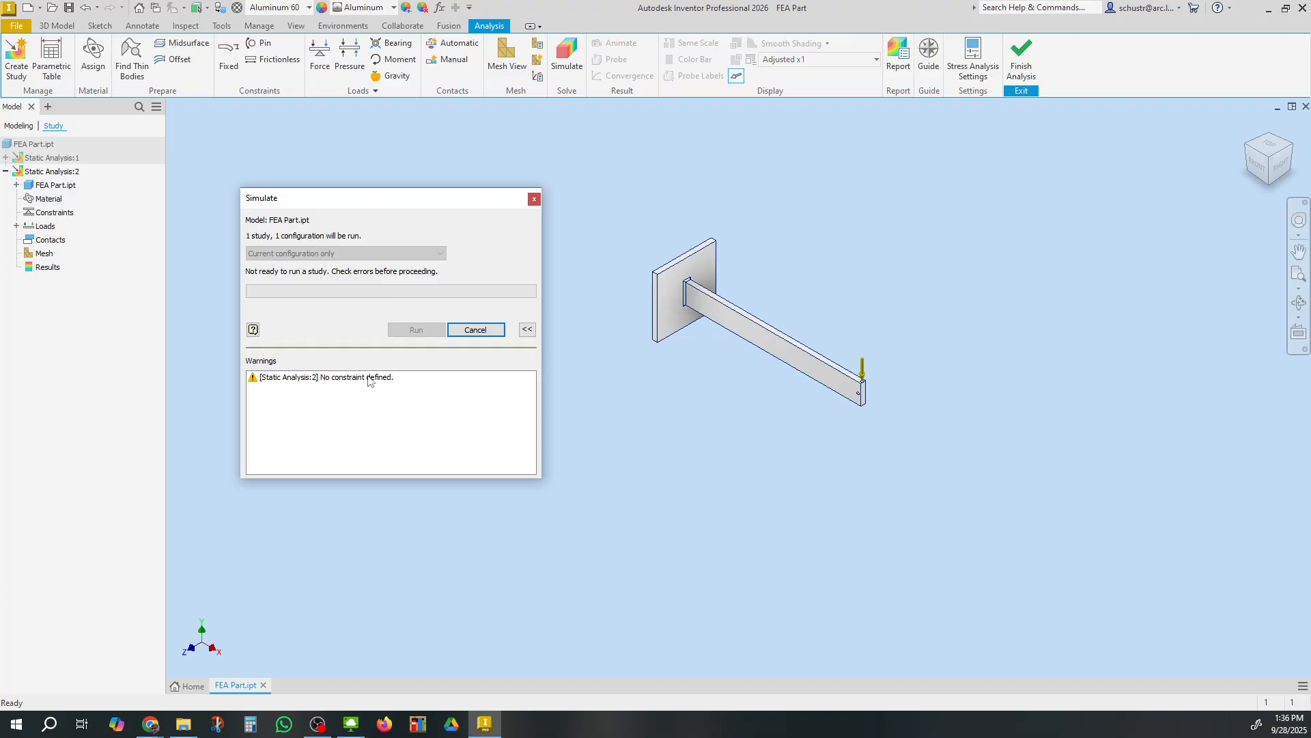
left_click(534, 198)
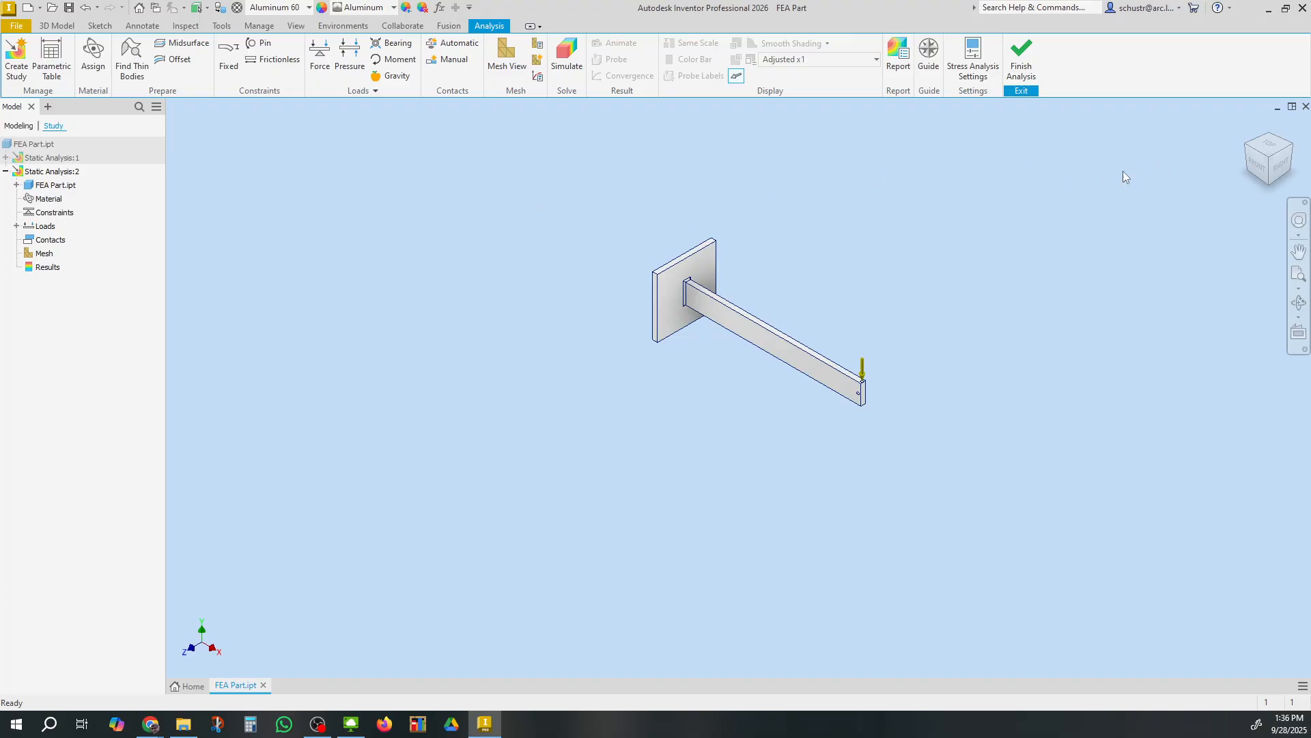
Add a Fixed constraint on the back face of the wall plate
left_click(1249, 151)
left_click(228, 54)
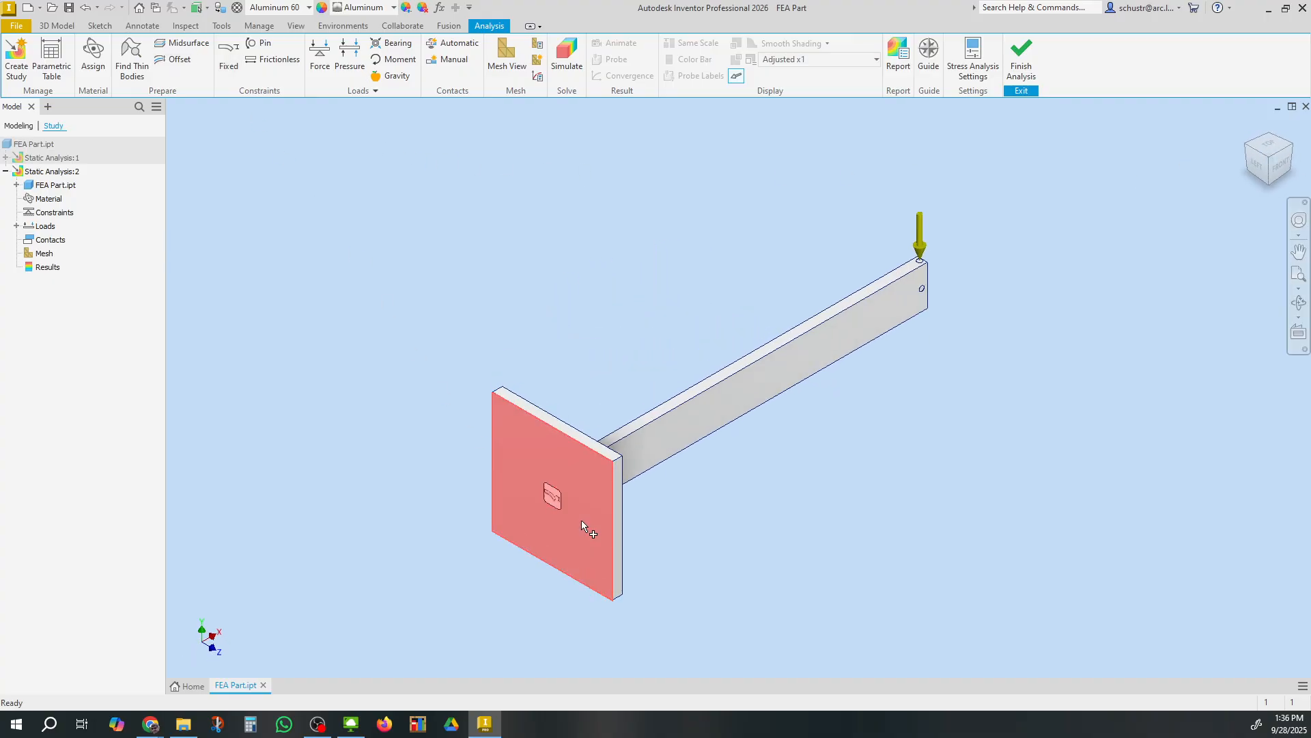
left_click(581, 519)
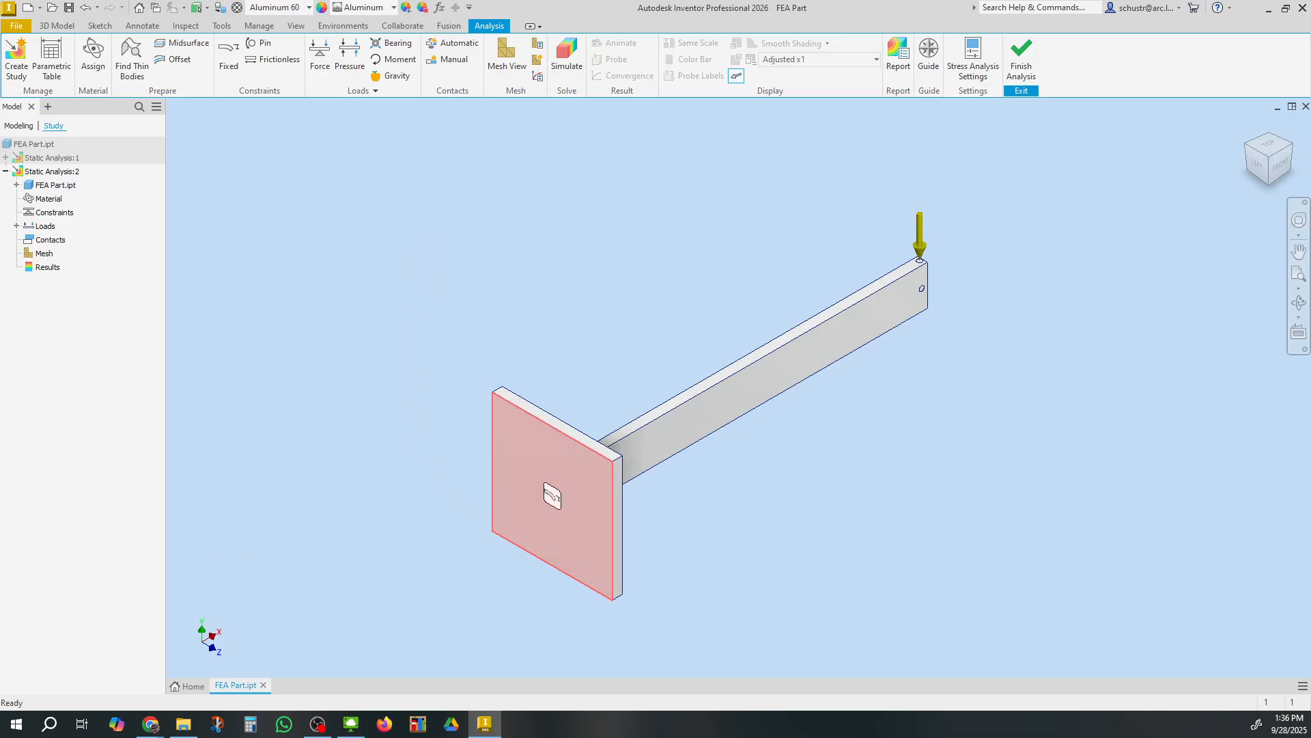
left_click(330, 271)
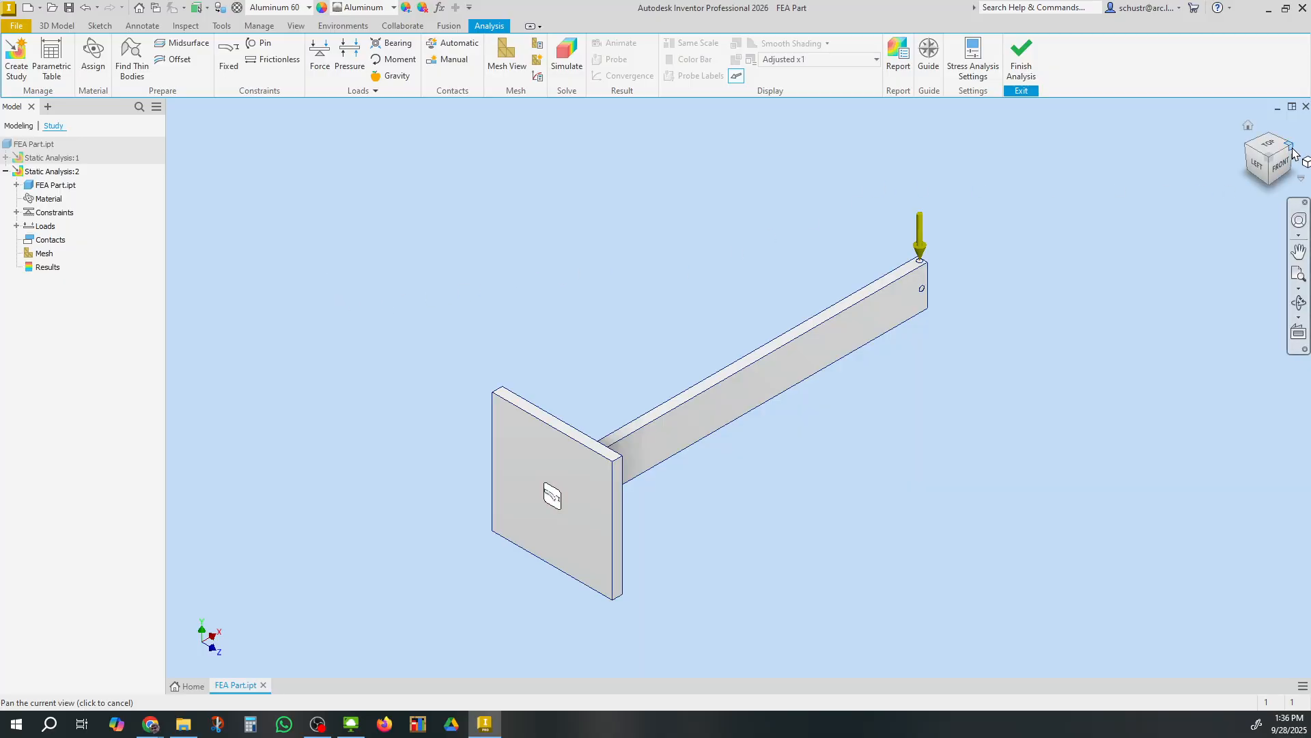
Run the simulation of the static analysis study
left_click_drag(1273, 161, 757, 257)
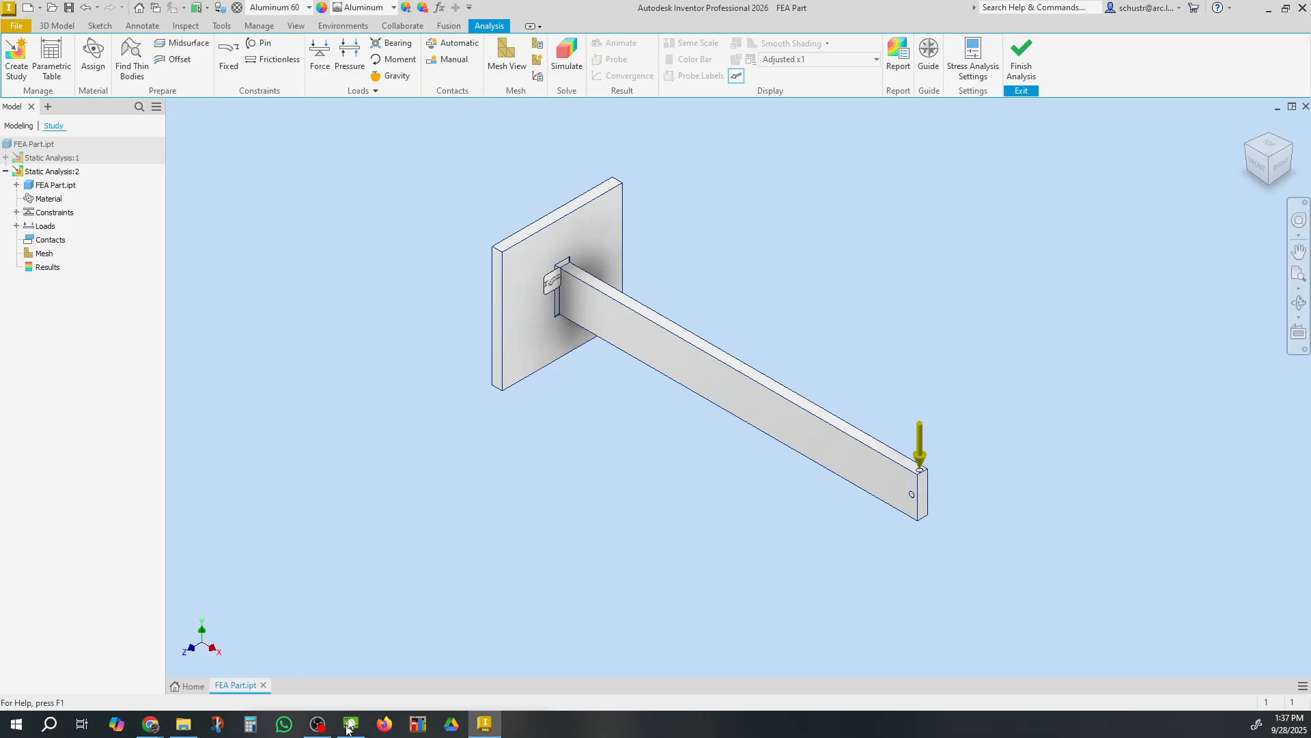
left_click_drag(339, 168, 249, 173)
left_click(328, 299)
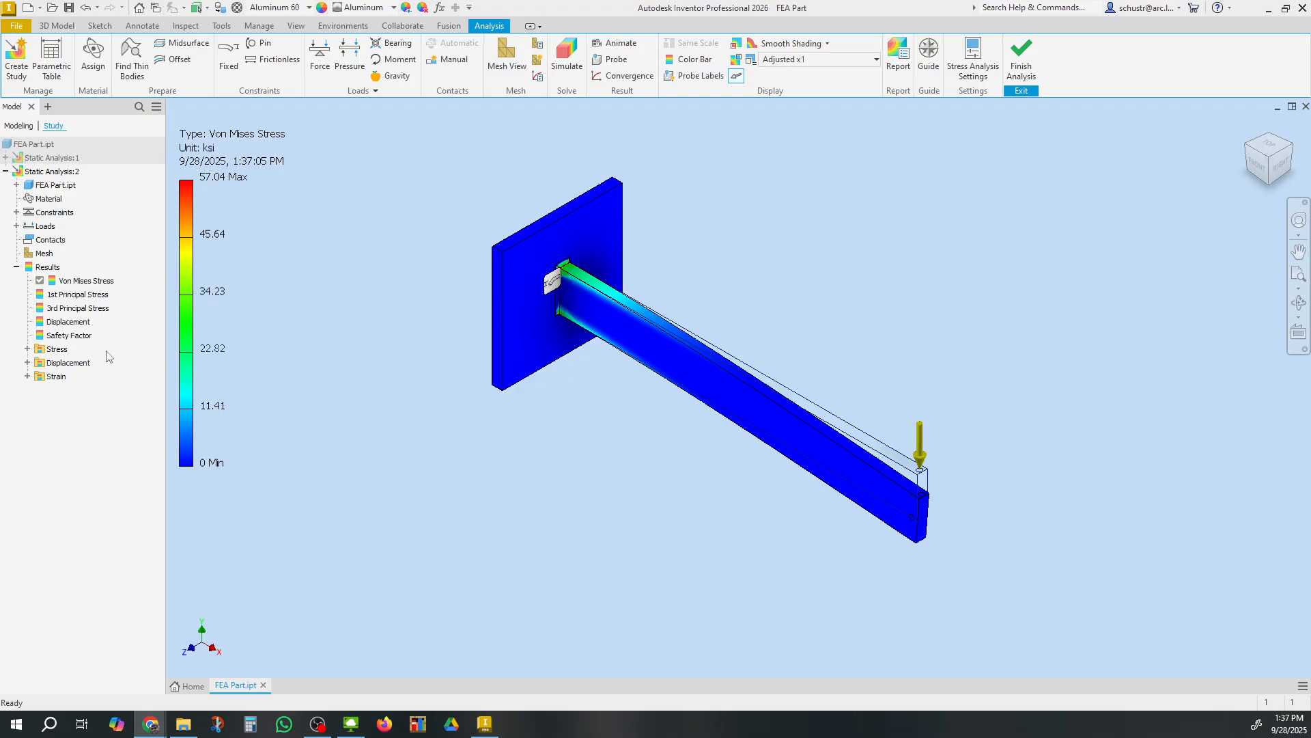
Display the Displacement result of the study
left_click(68, 322)
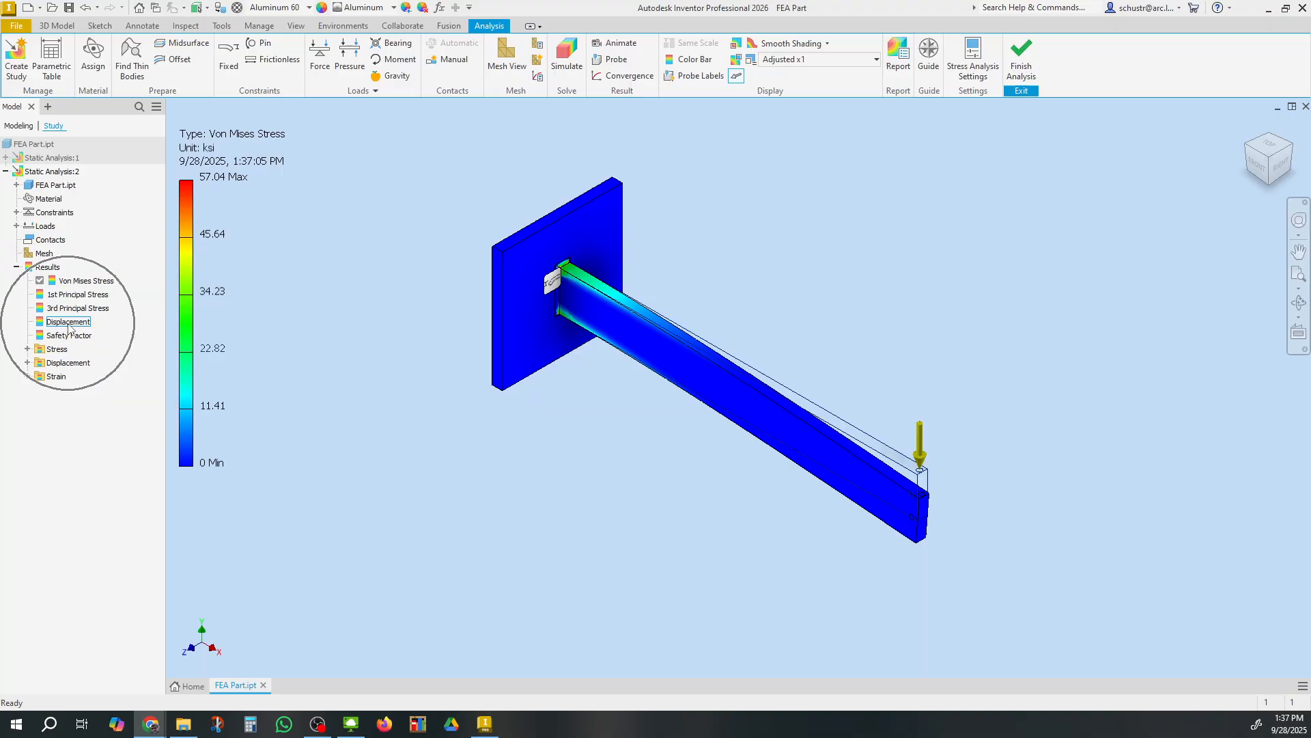
double_click(68, 325)
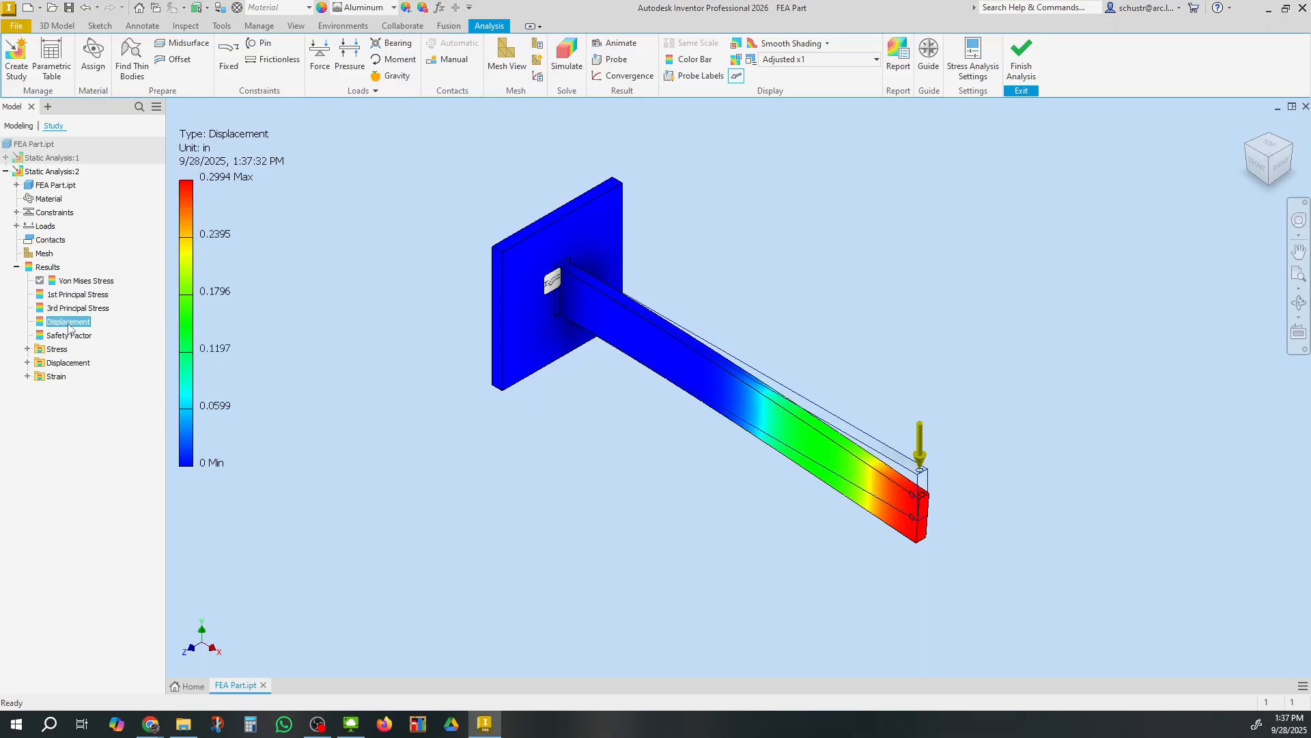
key("ctrl")
key("ctrl")
key("ctrl")
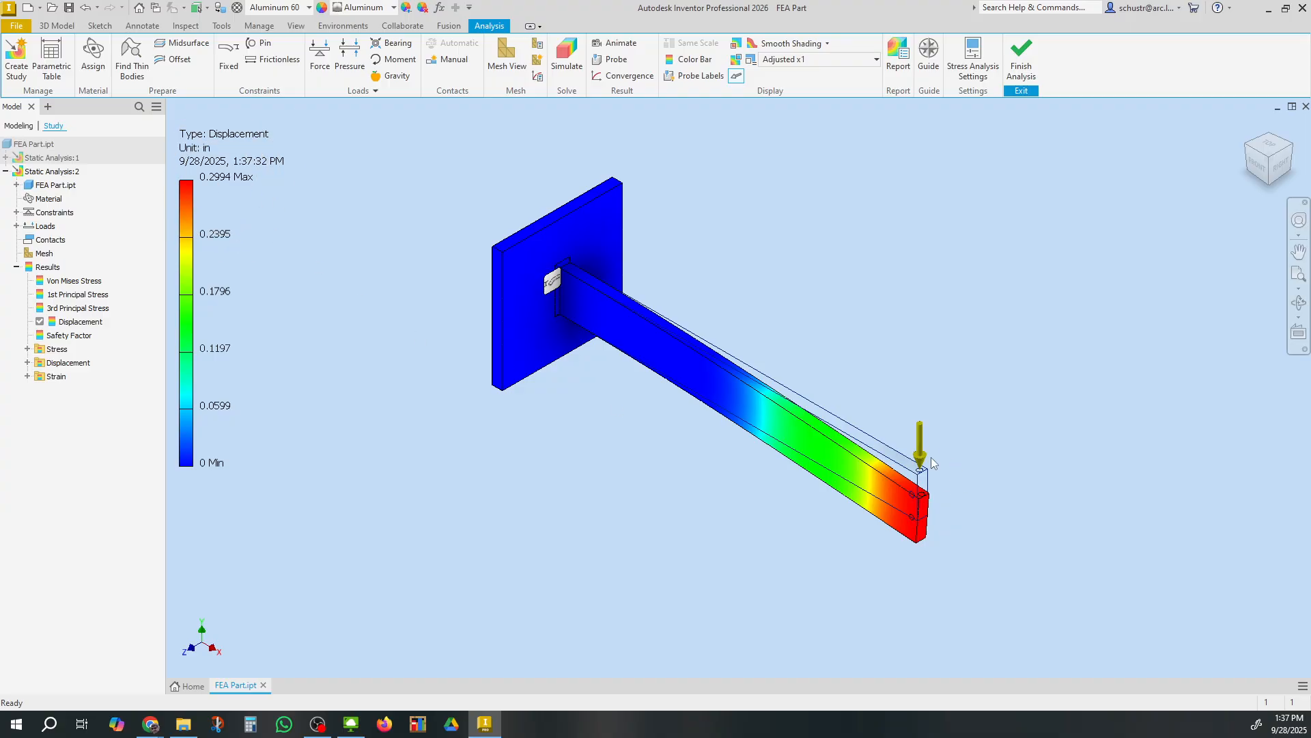
Display the Safety Factor result, then switch between the Displacement and Safety Factor results
key("ctrl")
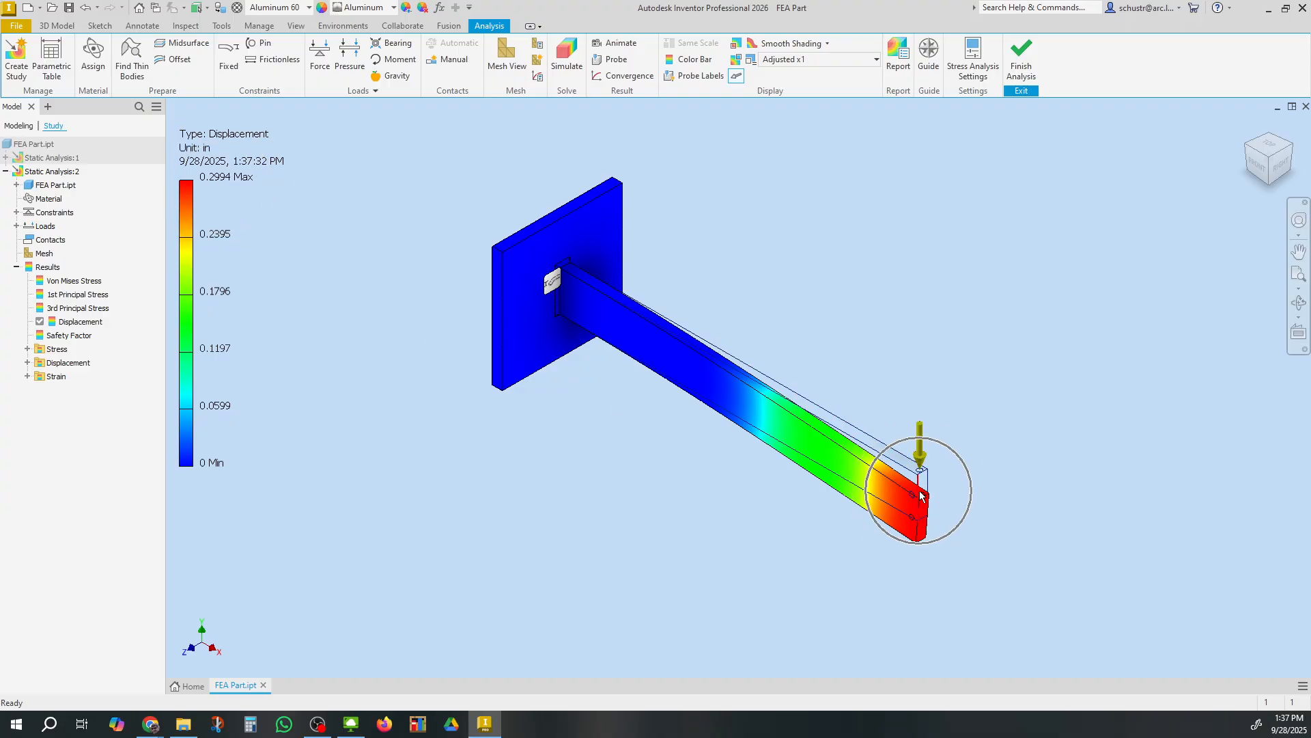
double_click(68, 336)
key("ctrl")
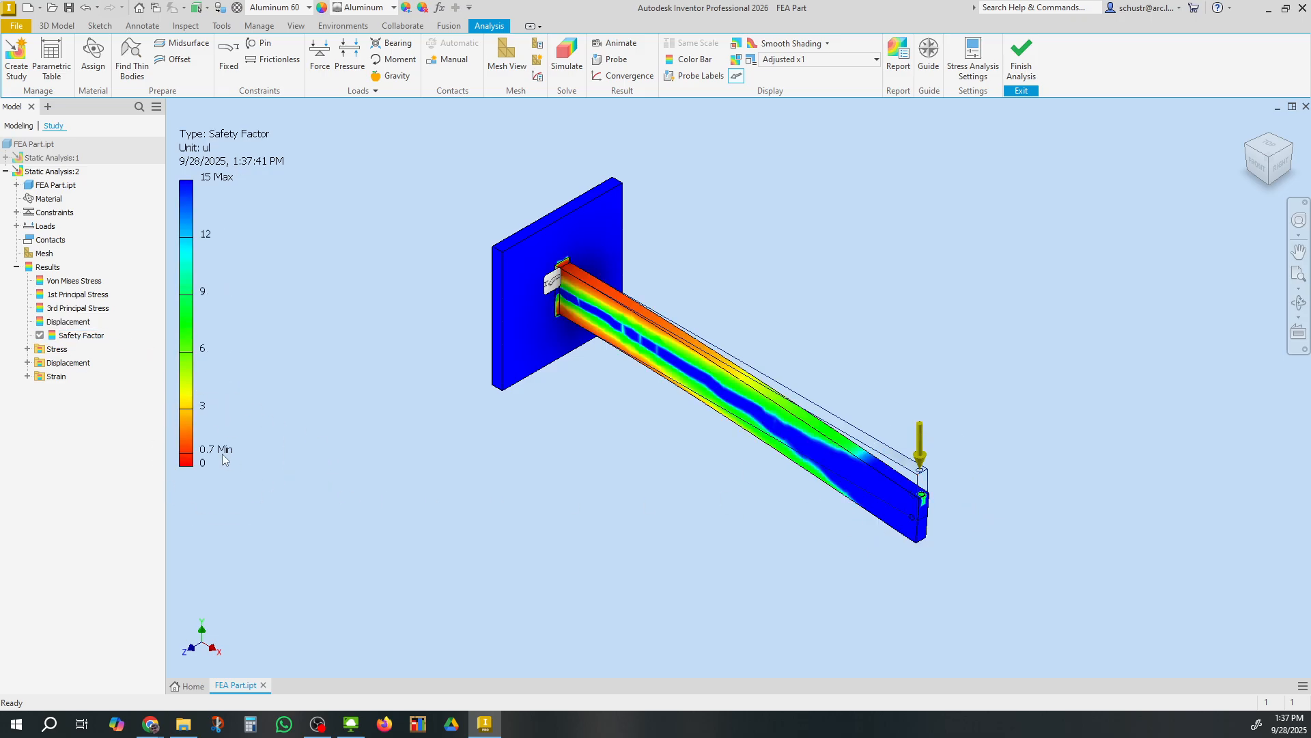
key("ctrl")
double_click(62, 322)
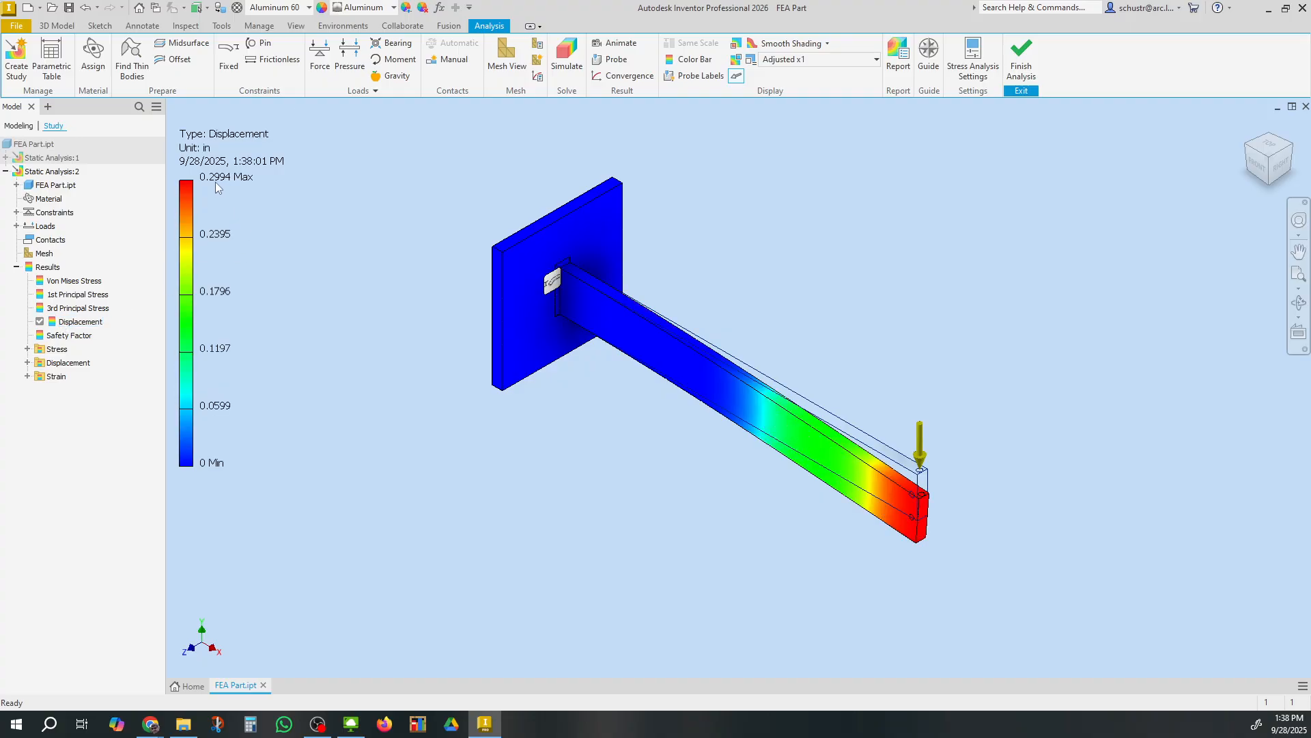
double_click(68, 336)
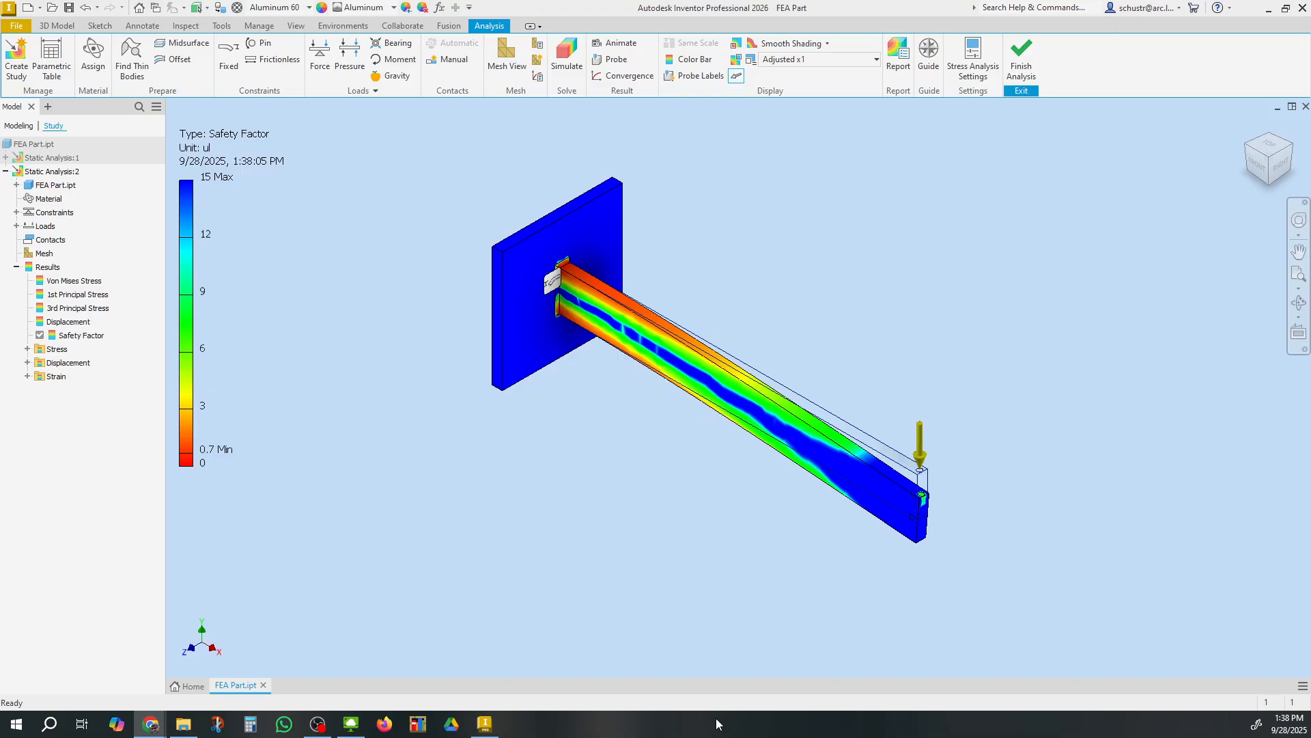
Switch to the Google Sheets spreadsheet and rename it FEA Part-ROS
left_click_drag(715, 719, 718, 0)
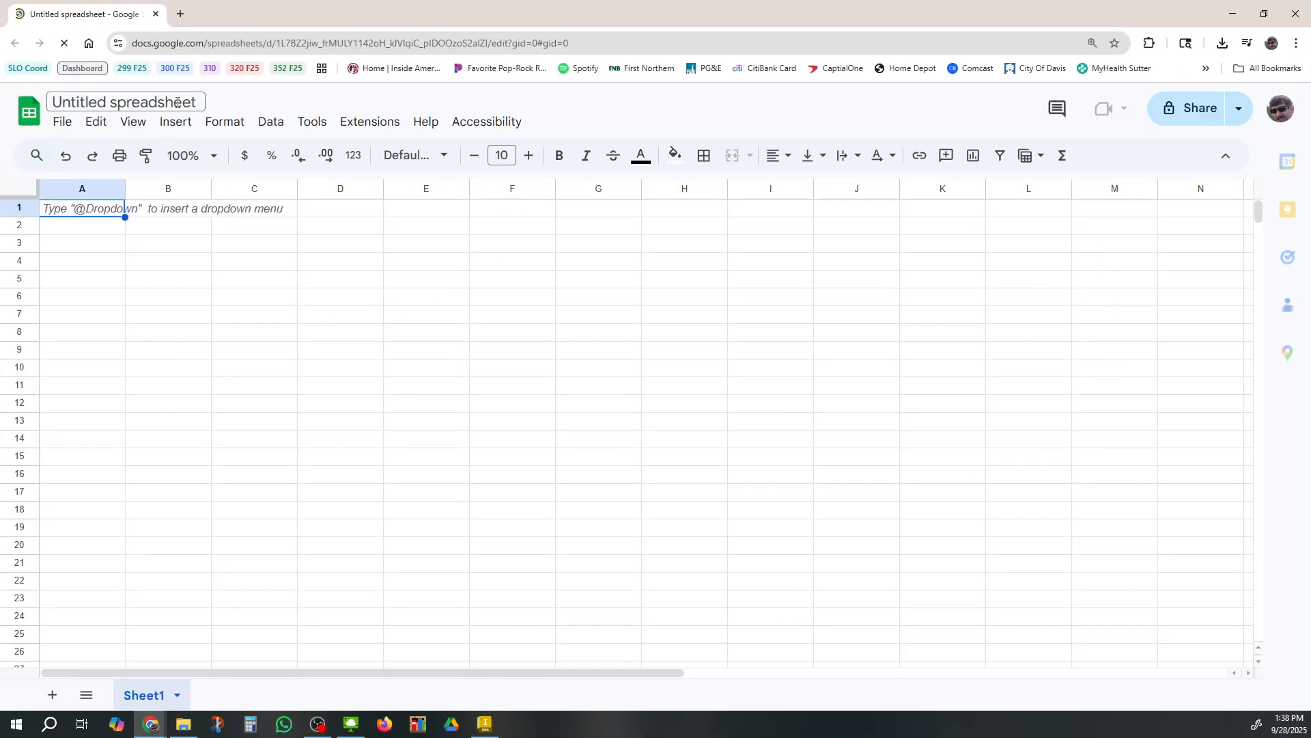
left_click(42, 103)
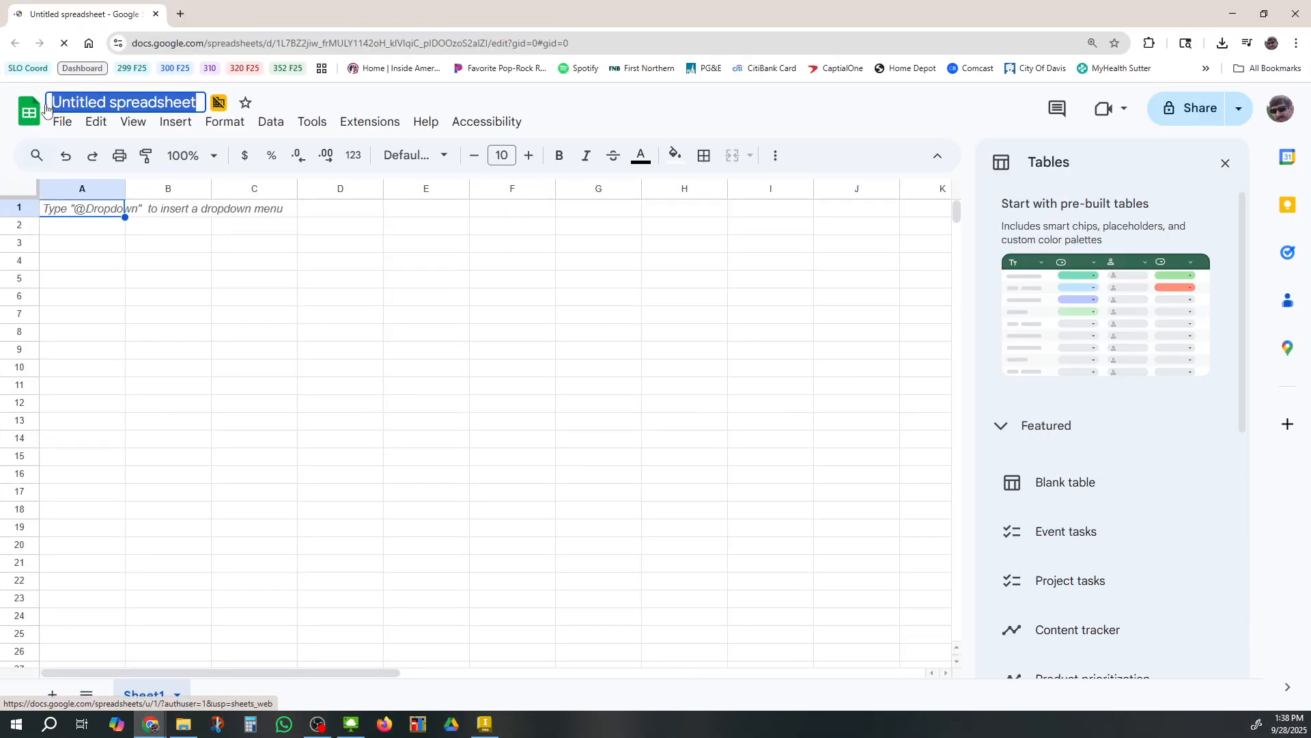
type("FEA Part")
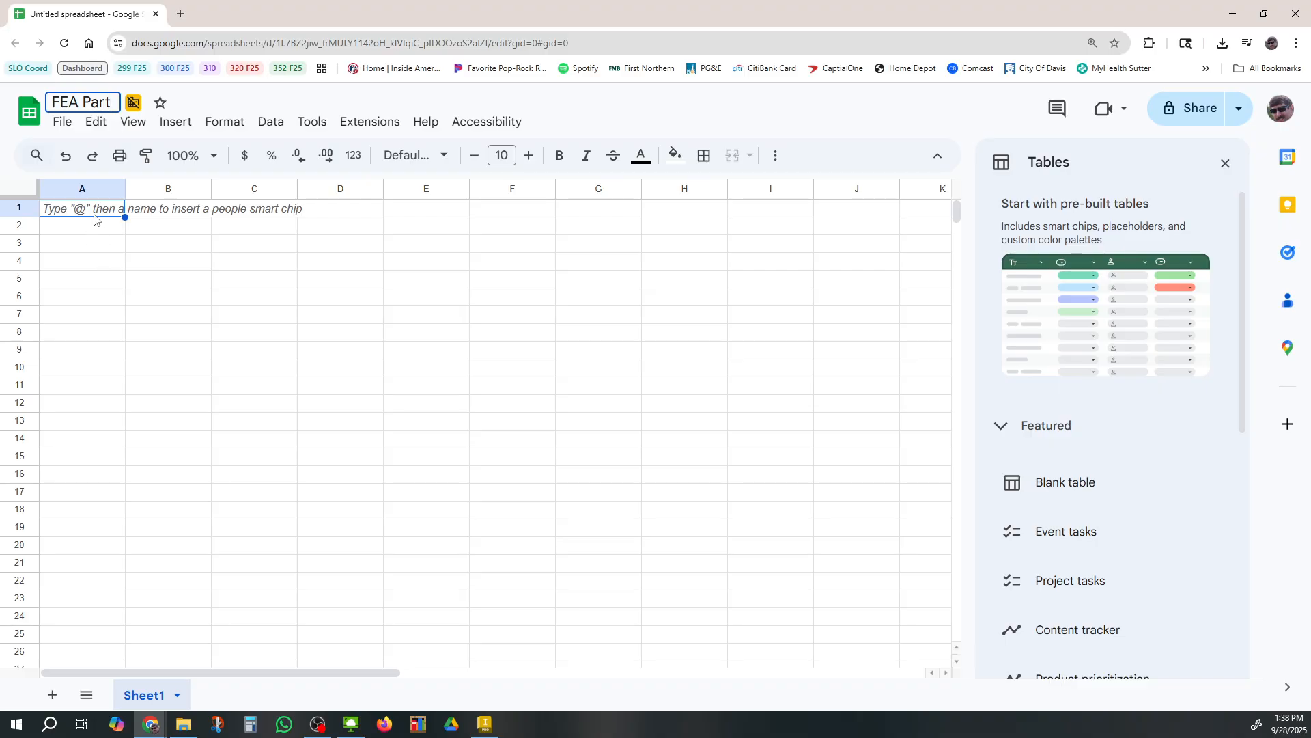
type("-ROS")
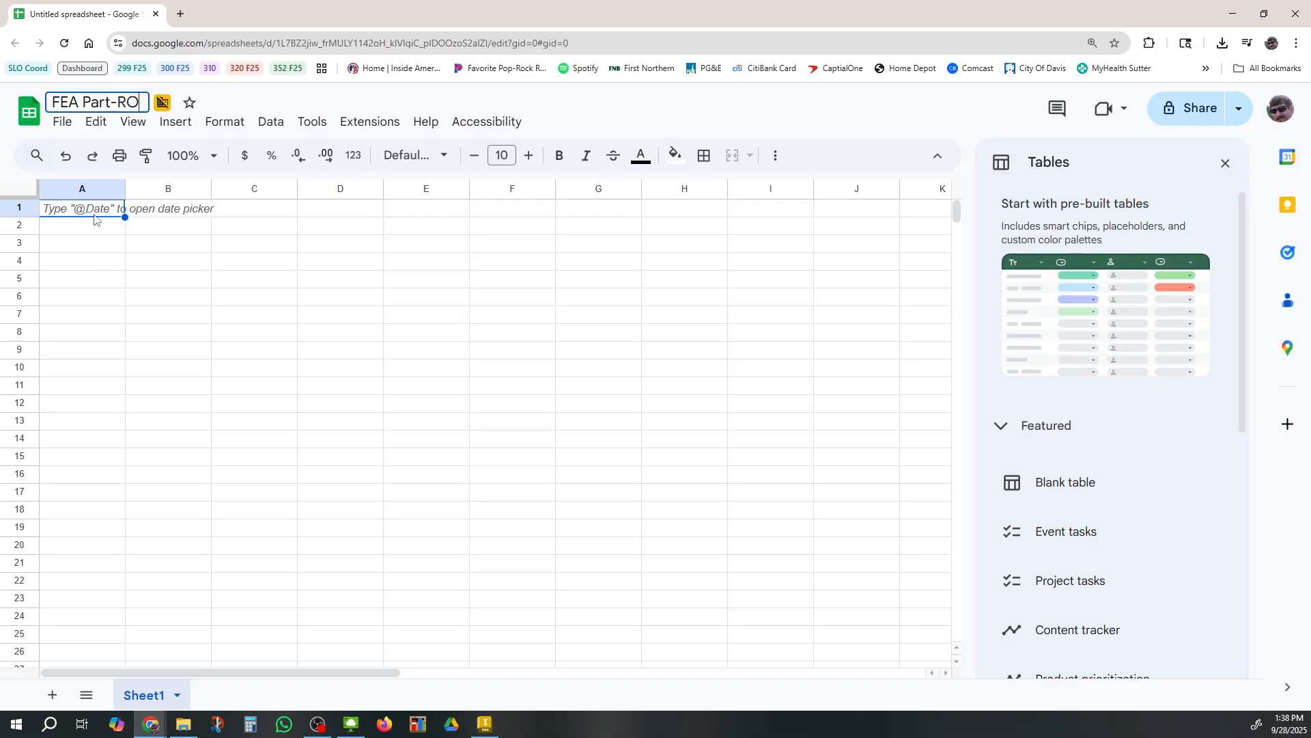
left_click(92, 248)
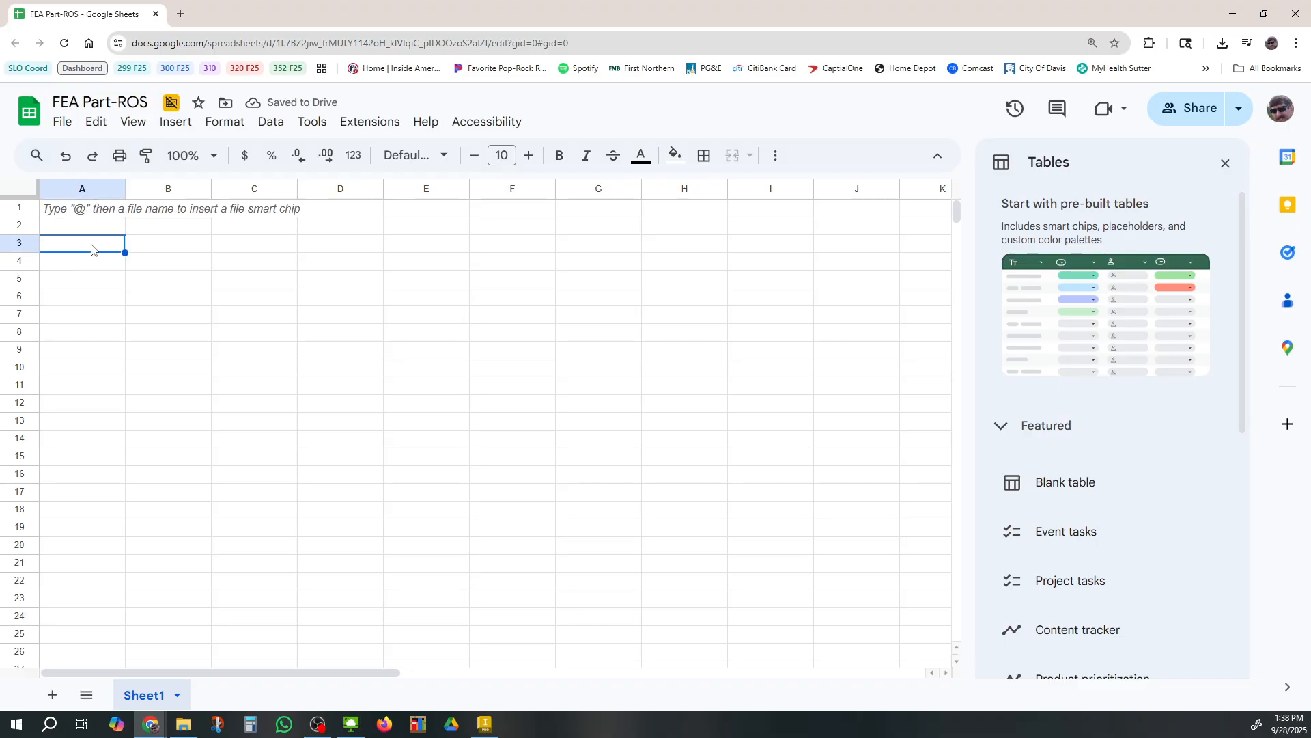
Enter the column headers Load, Max SF and Max Disp across row 3
type("Load")
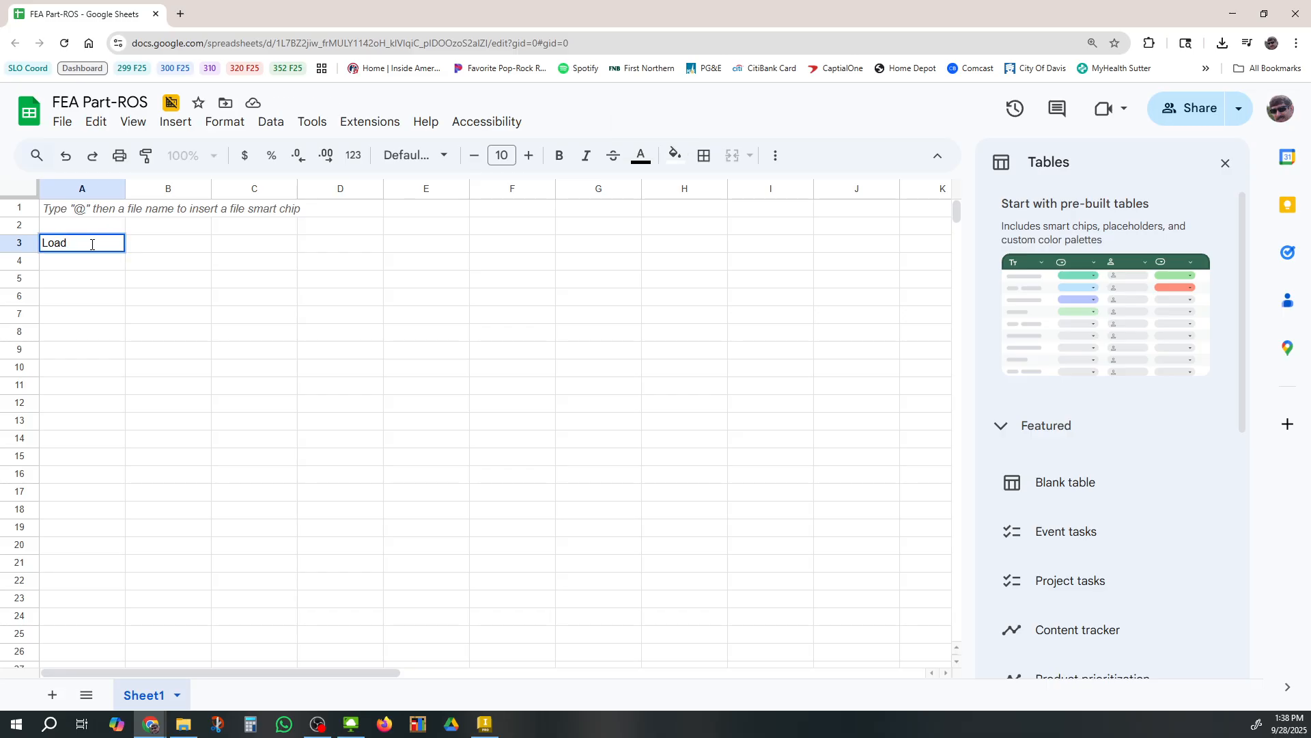
key("Tab")
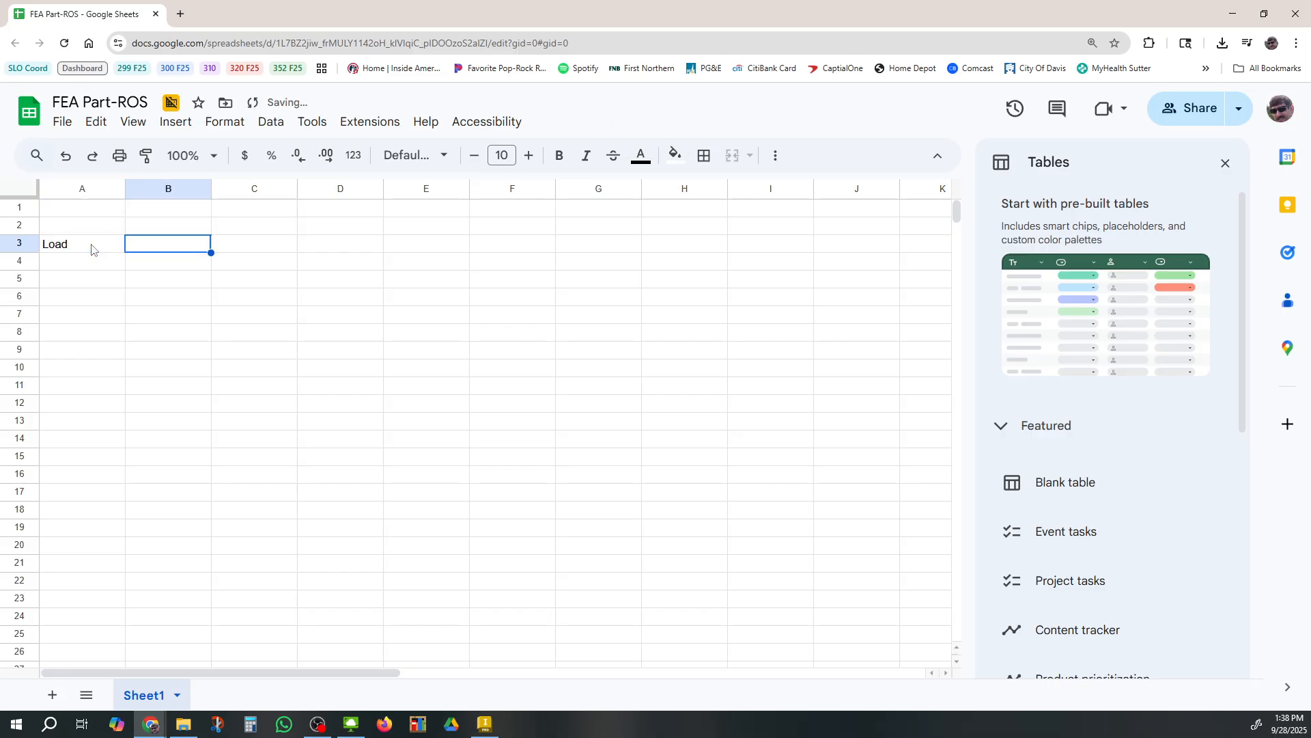
type("Max S")
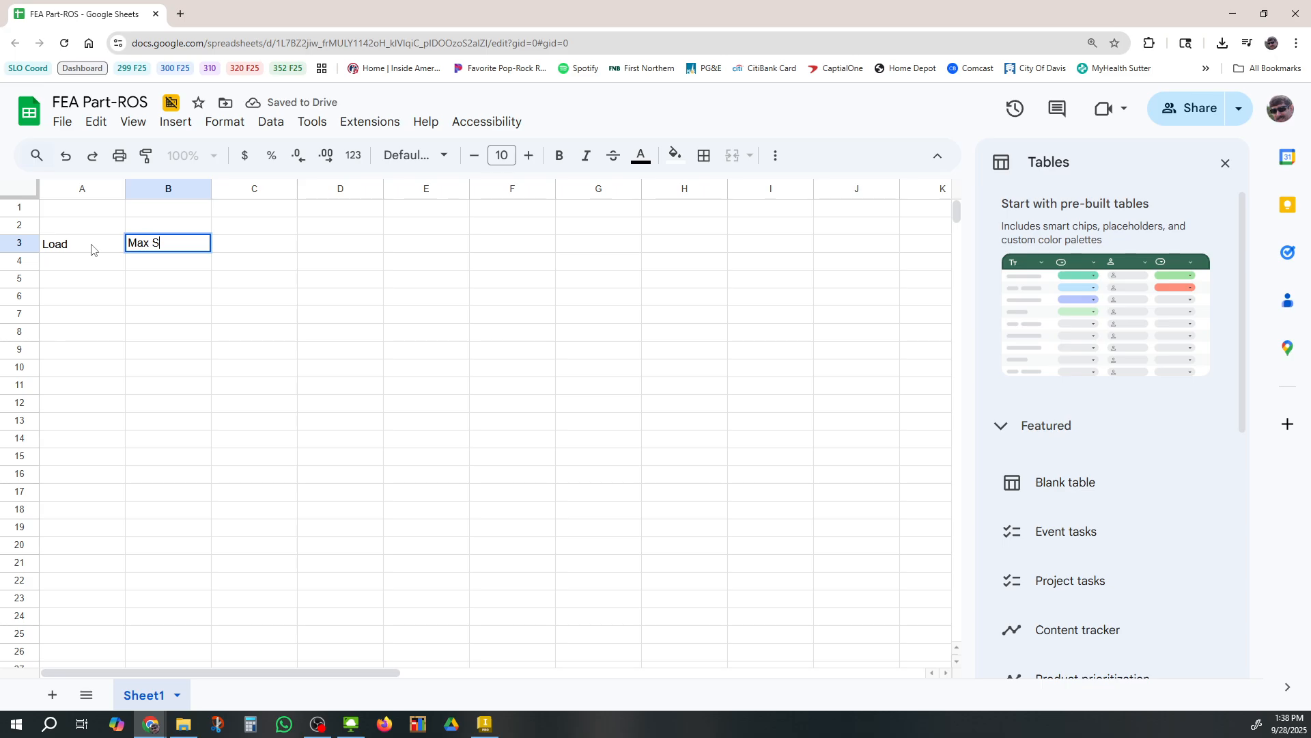
type("F")
key("Tab")
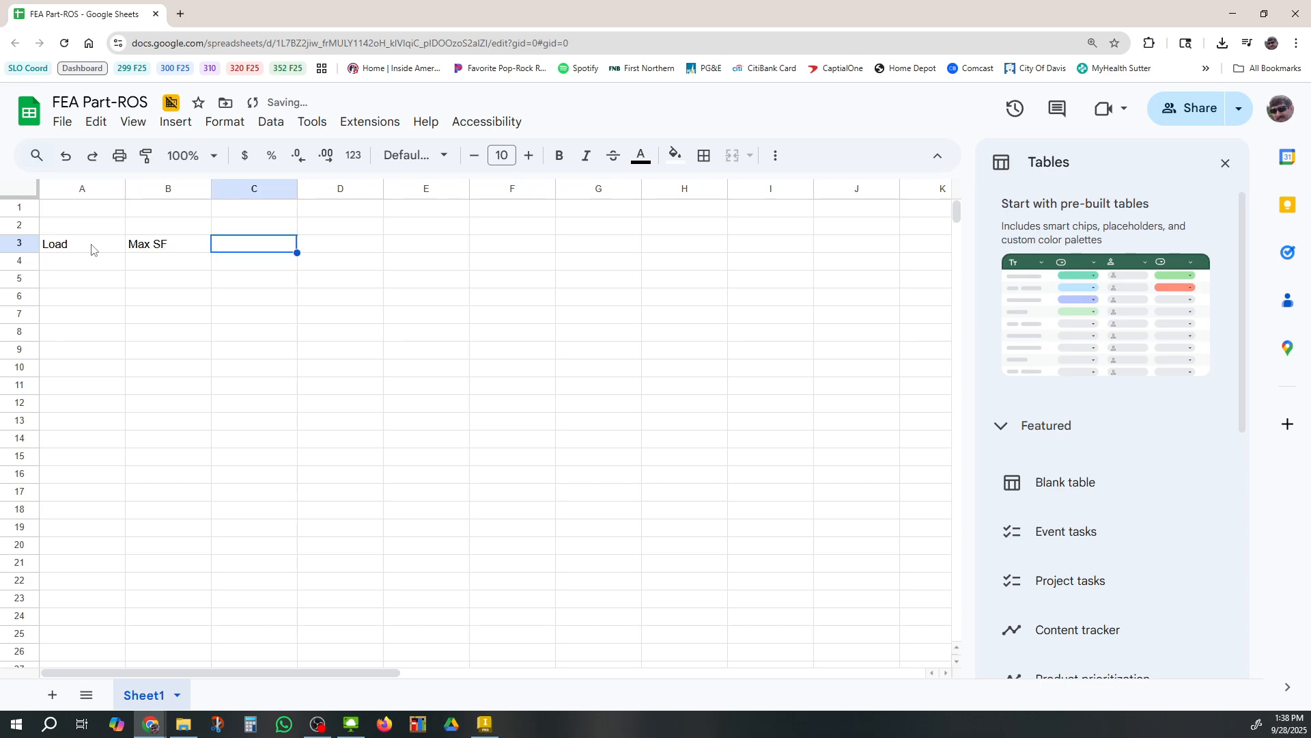
type("Max Disp")
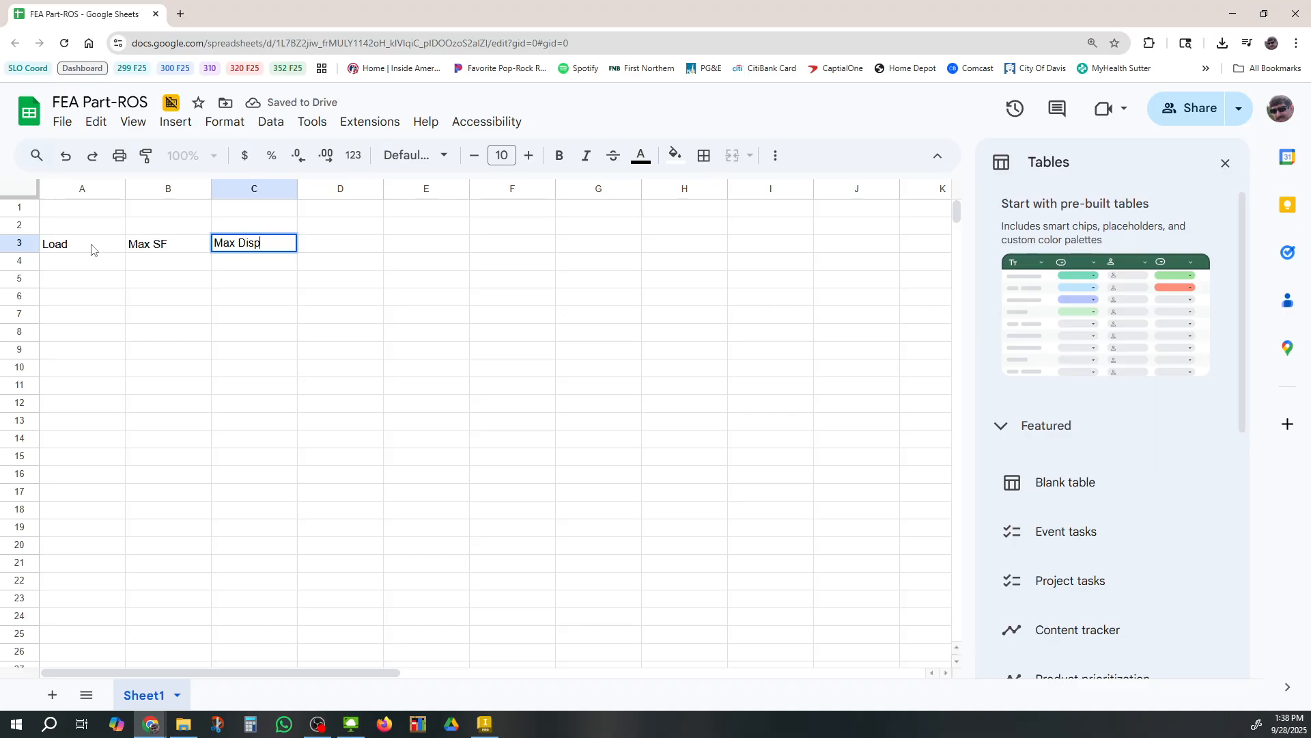
Enter 500 Down as the load in cell A4
left_click(90, 268)
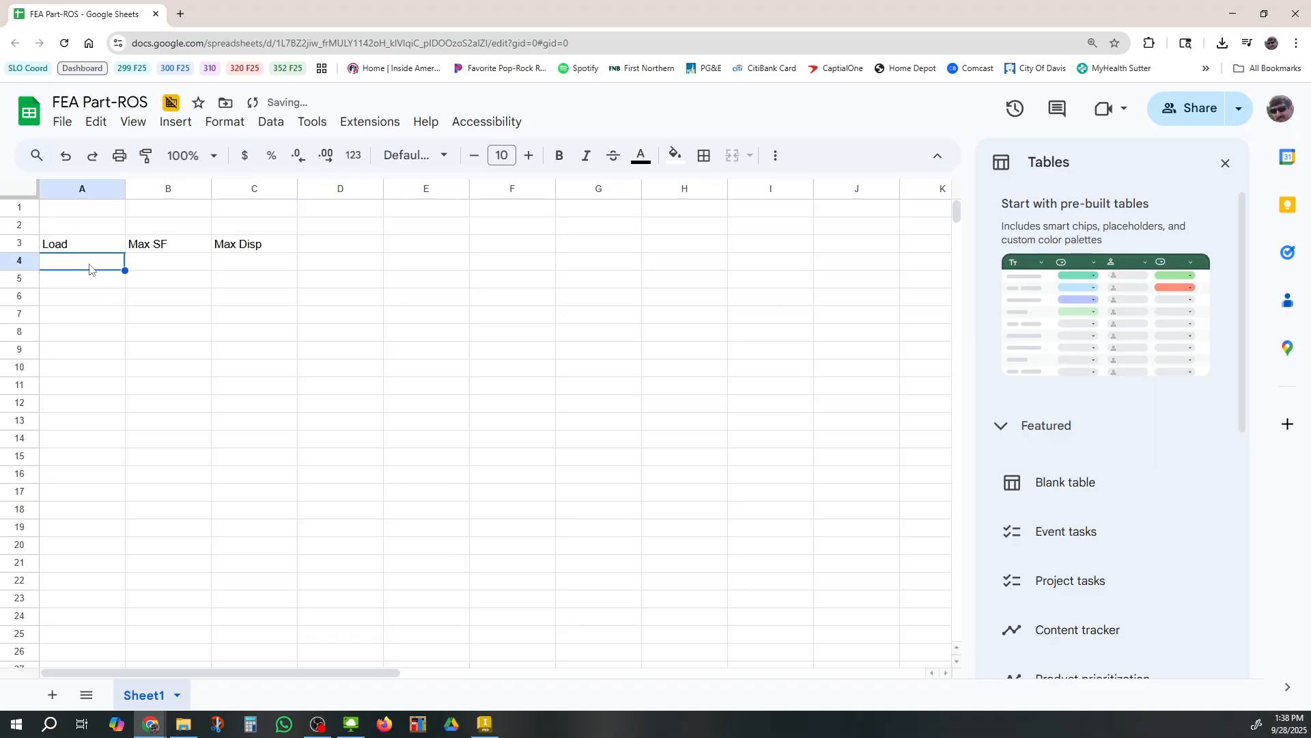
type("500")
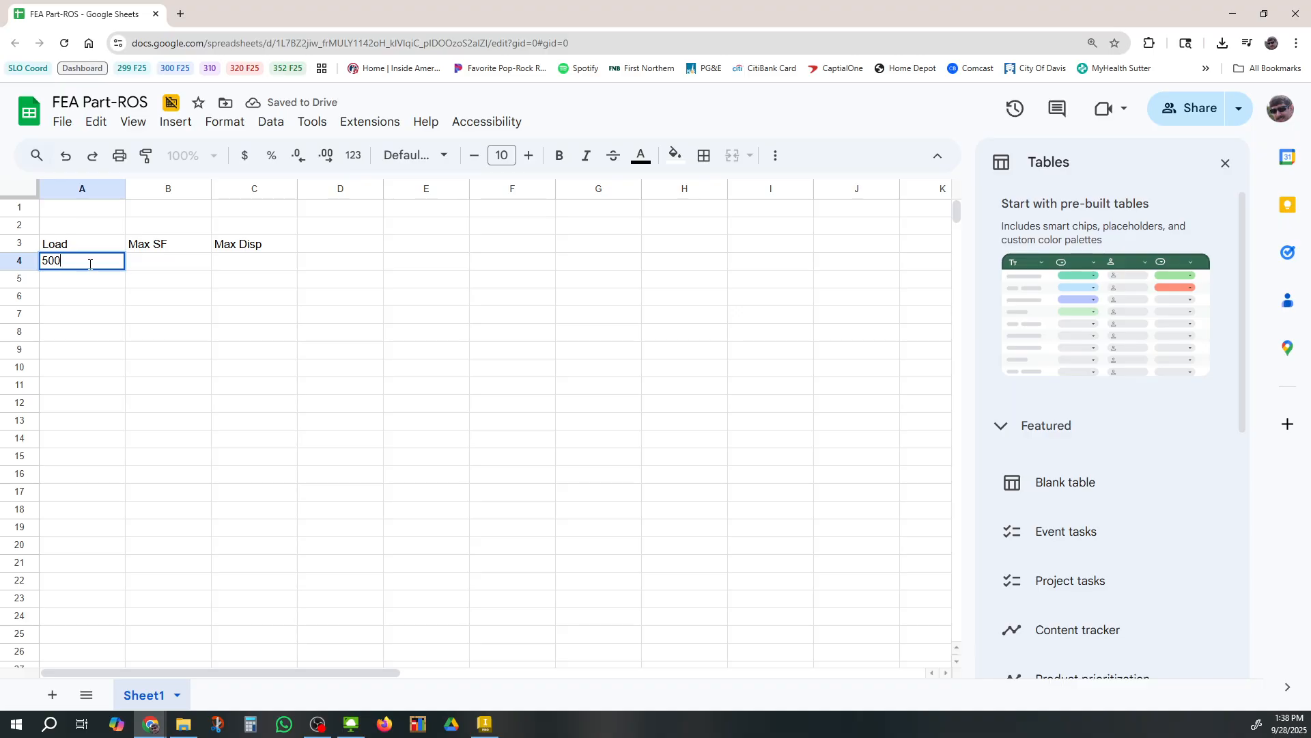
type(" Down")
left_click(138, 261)
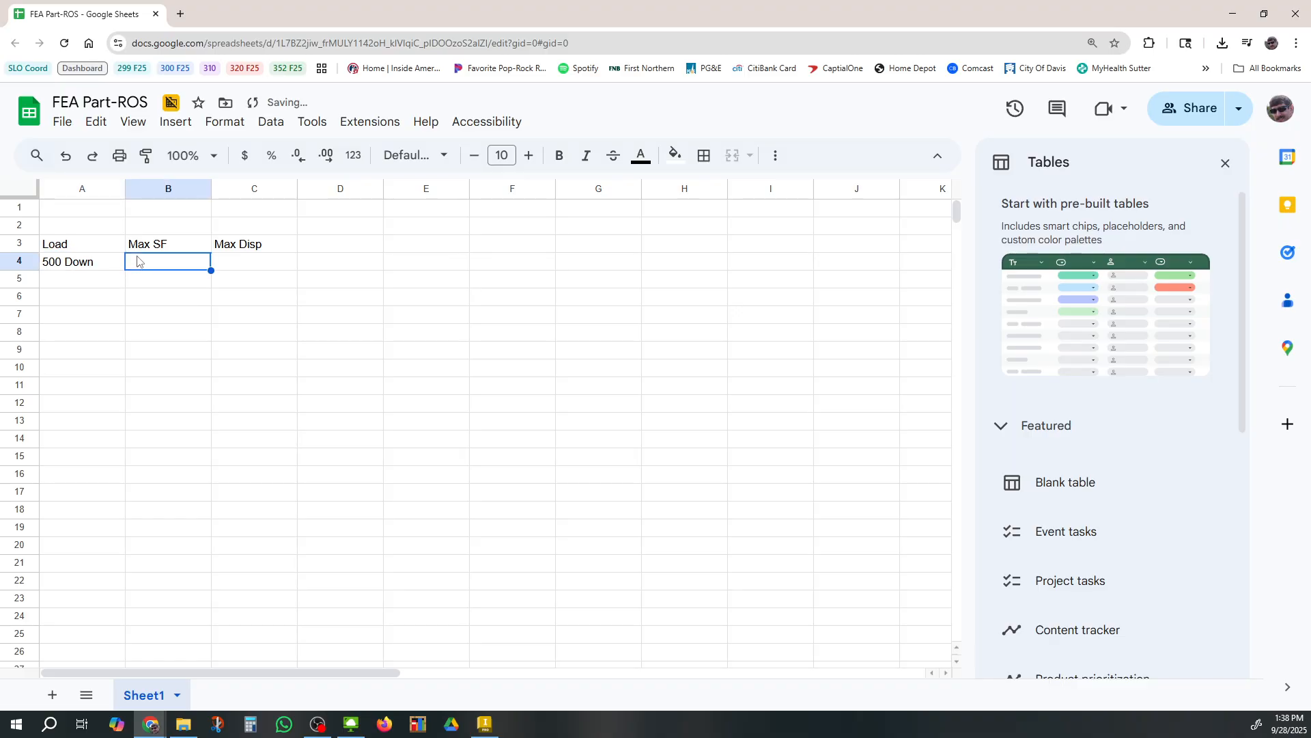
Switch back to Inventor to check the safety factor result, then return to the spreadsheet
double_click(137, 259)
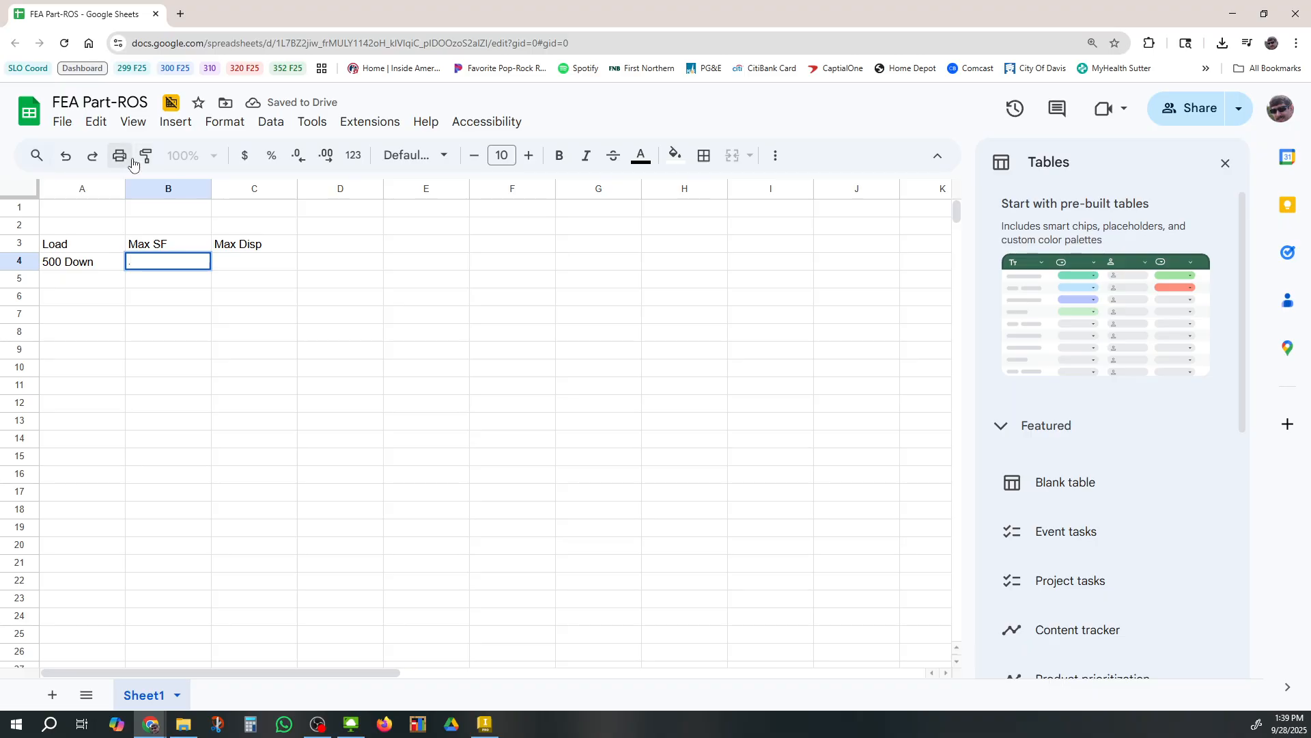
left_click(351, 723)
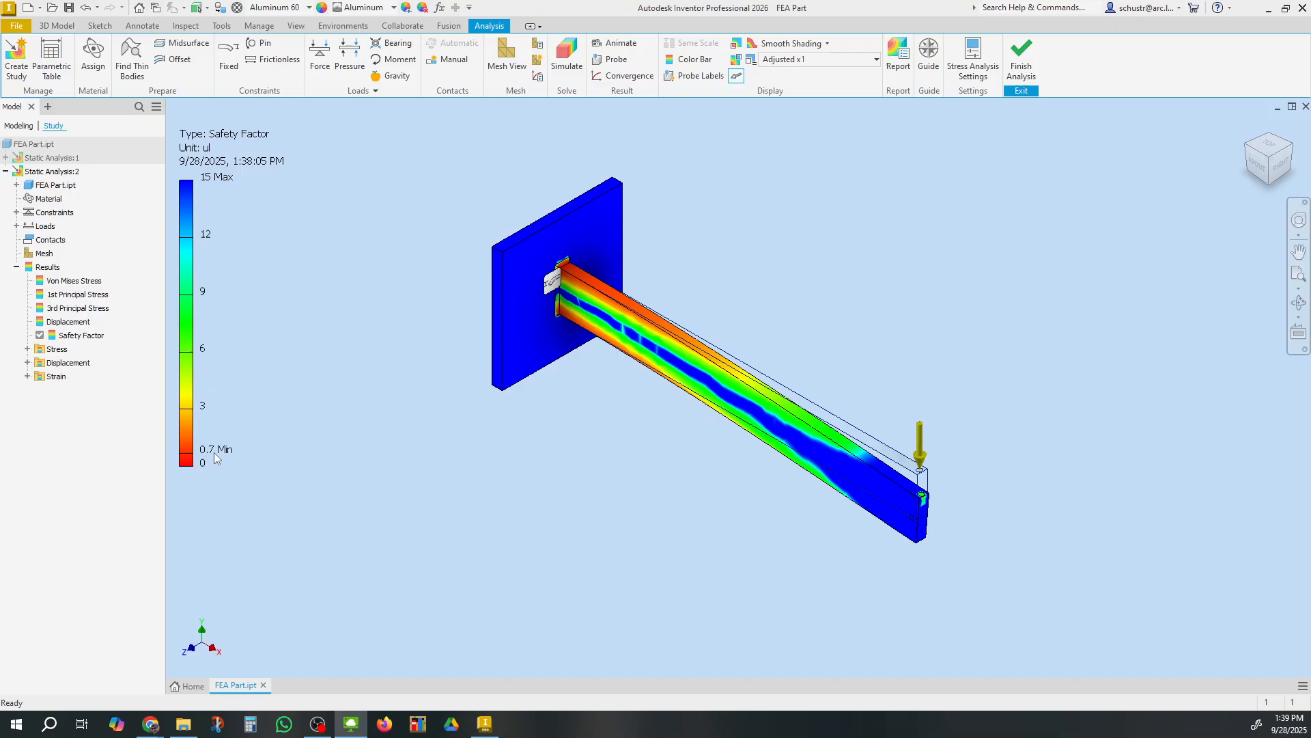
key("ctrl")
key("ctrl")
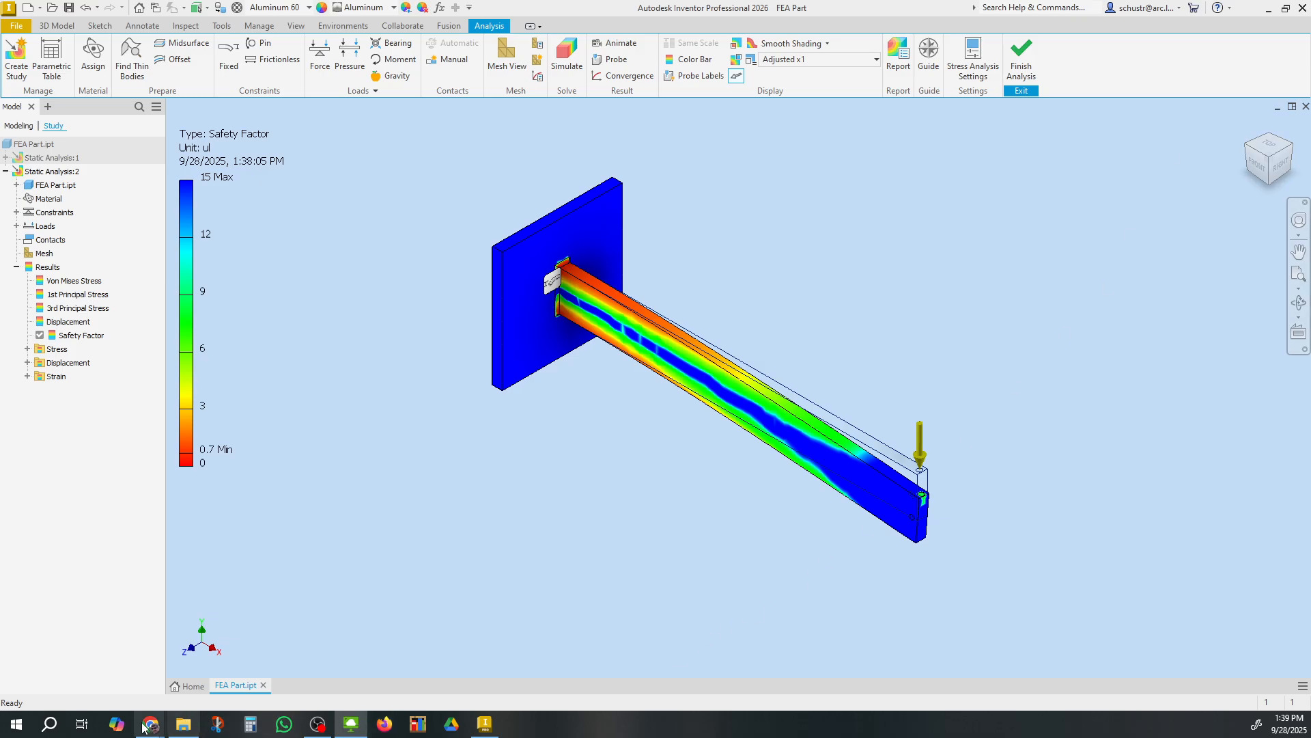
mouse_move(150, 724)
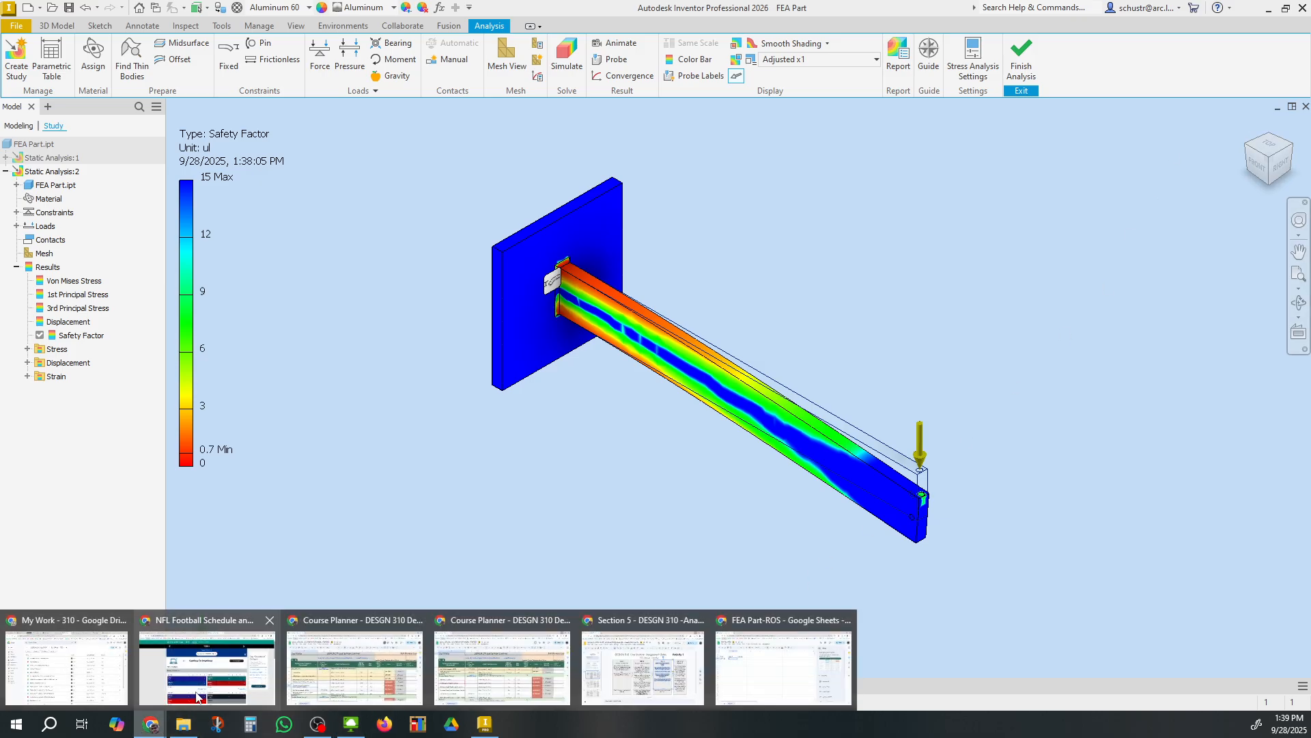
left_click(778, 676)
Rename the B3 header to Min SF
double_click(164, 245)
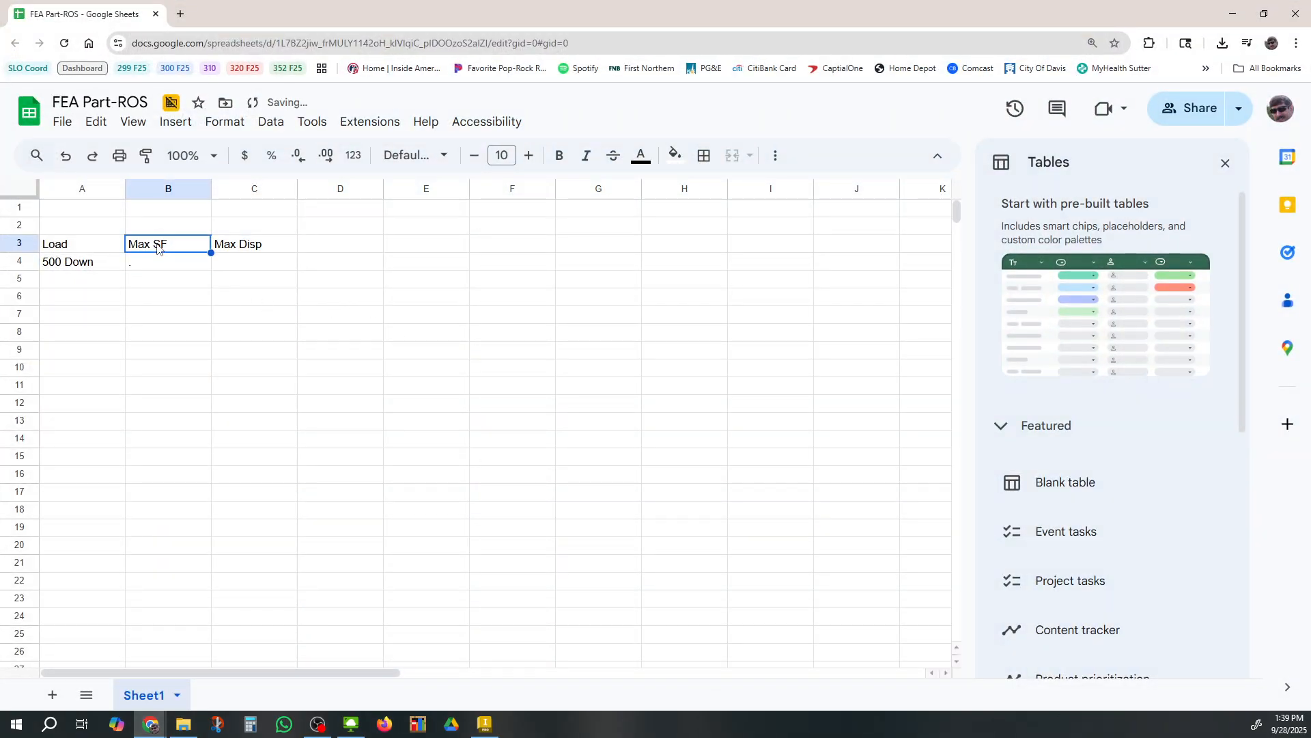
left_click_drag(148, 245, 125, 248)
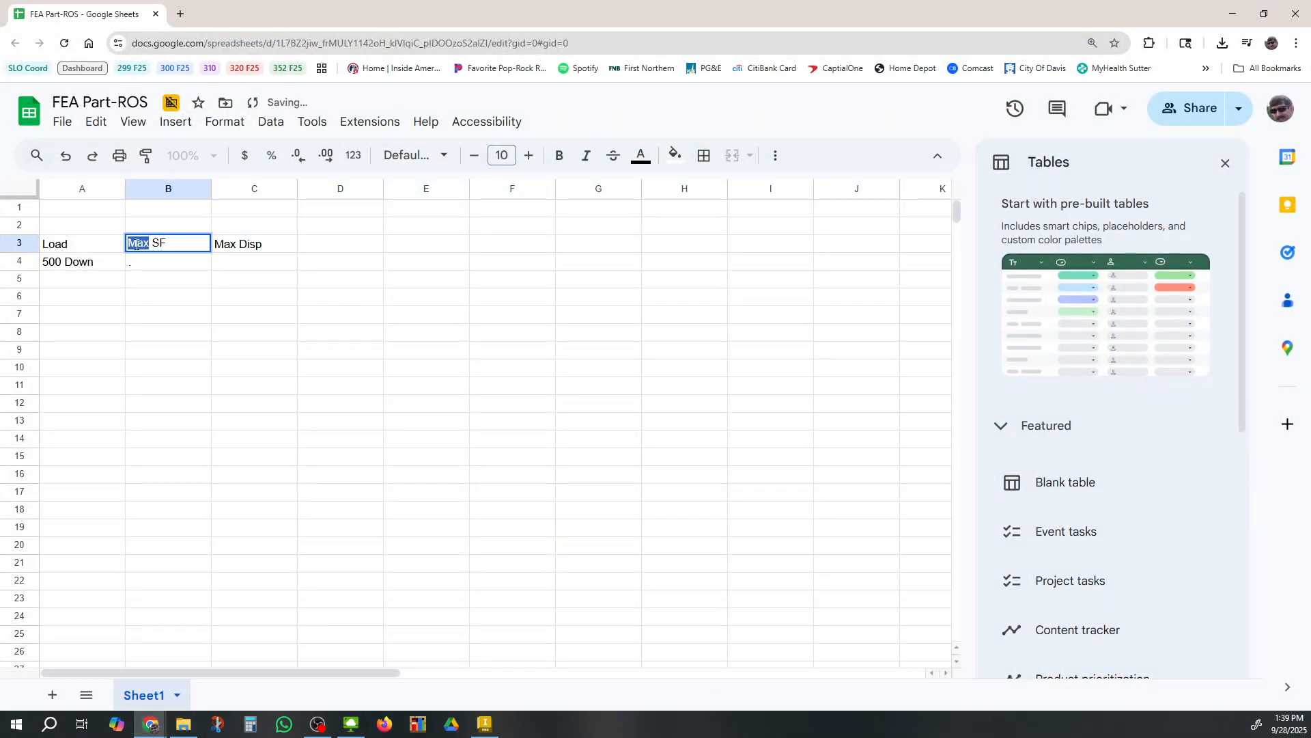
type("Min")
Enter 0.7 as the minimum safety factor and 0.299 as the maximum displacement in row 4
left_click(157, 264)
double_click(155, 260)
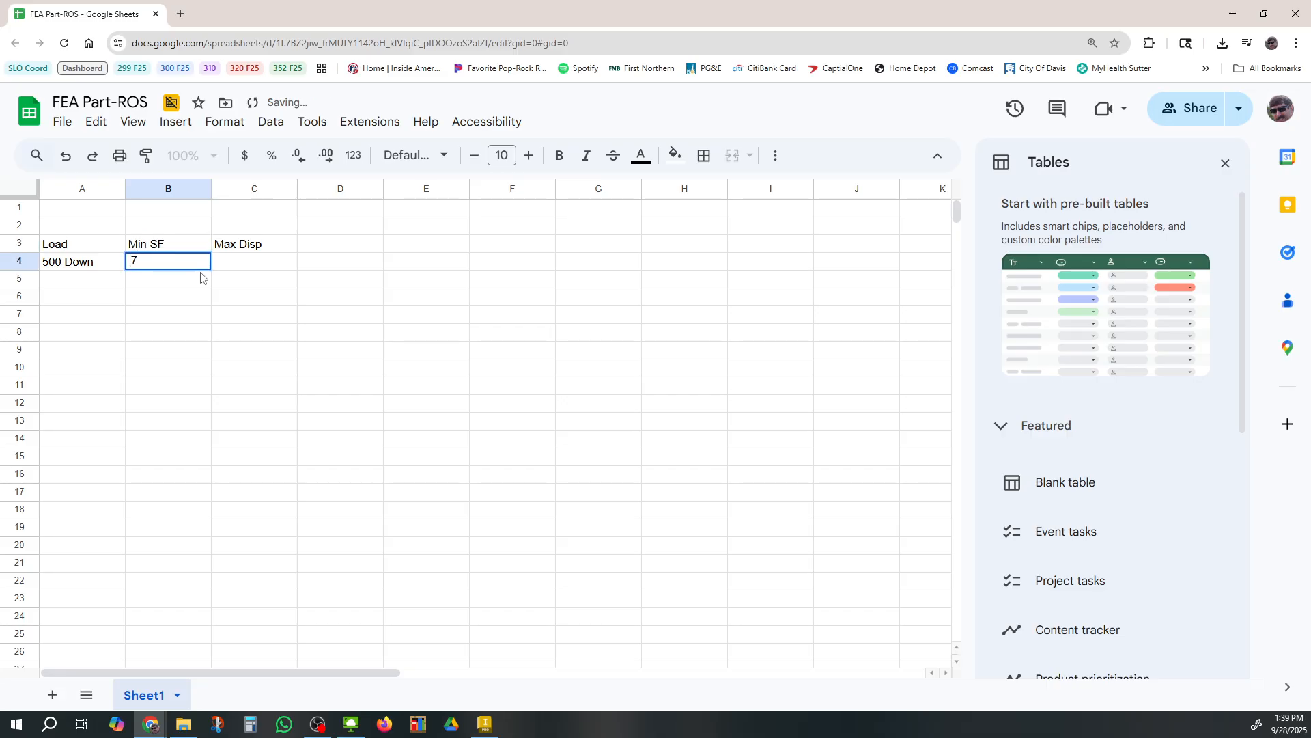
type("7")
left_click(235, 266)
type(".2")
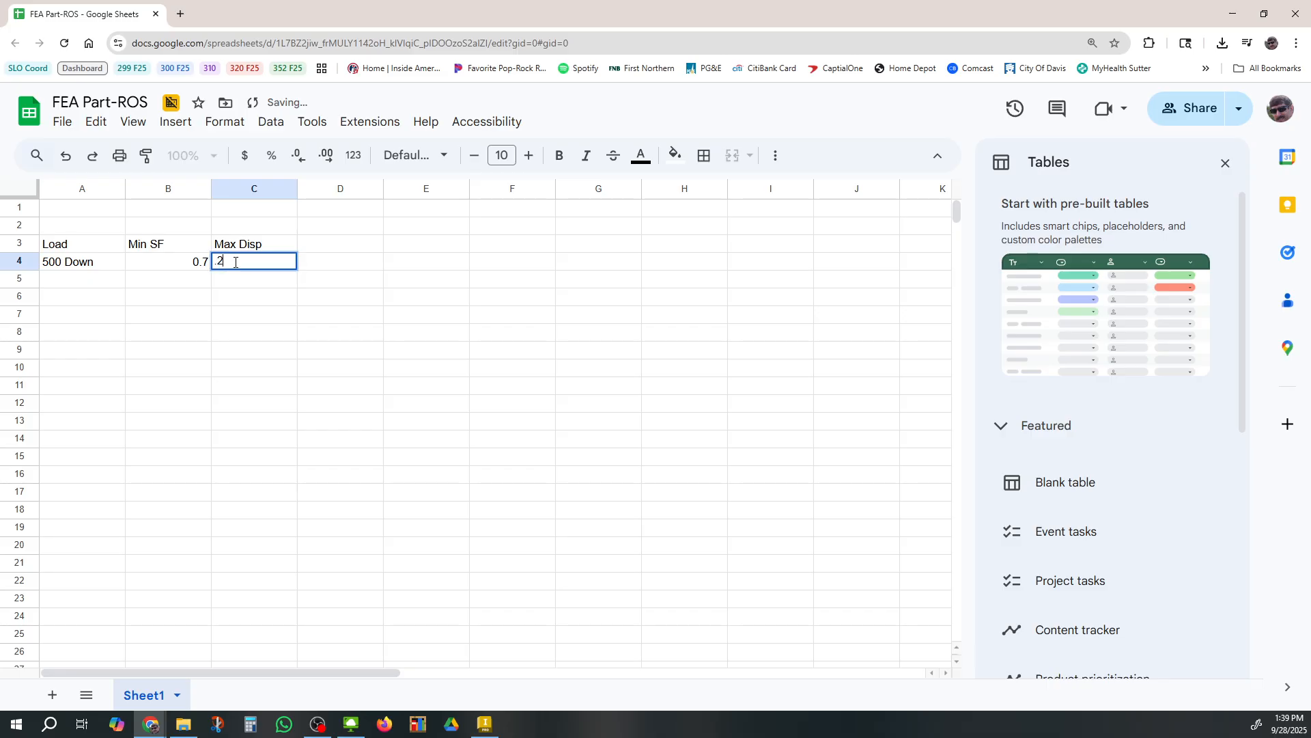
type("99")
left_click(304, 321)
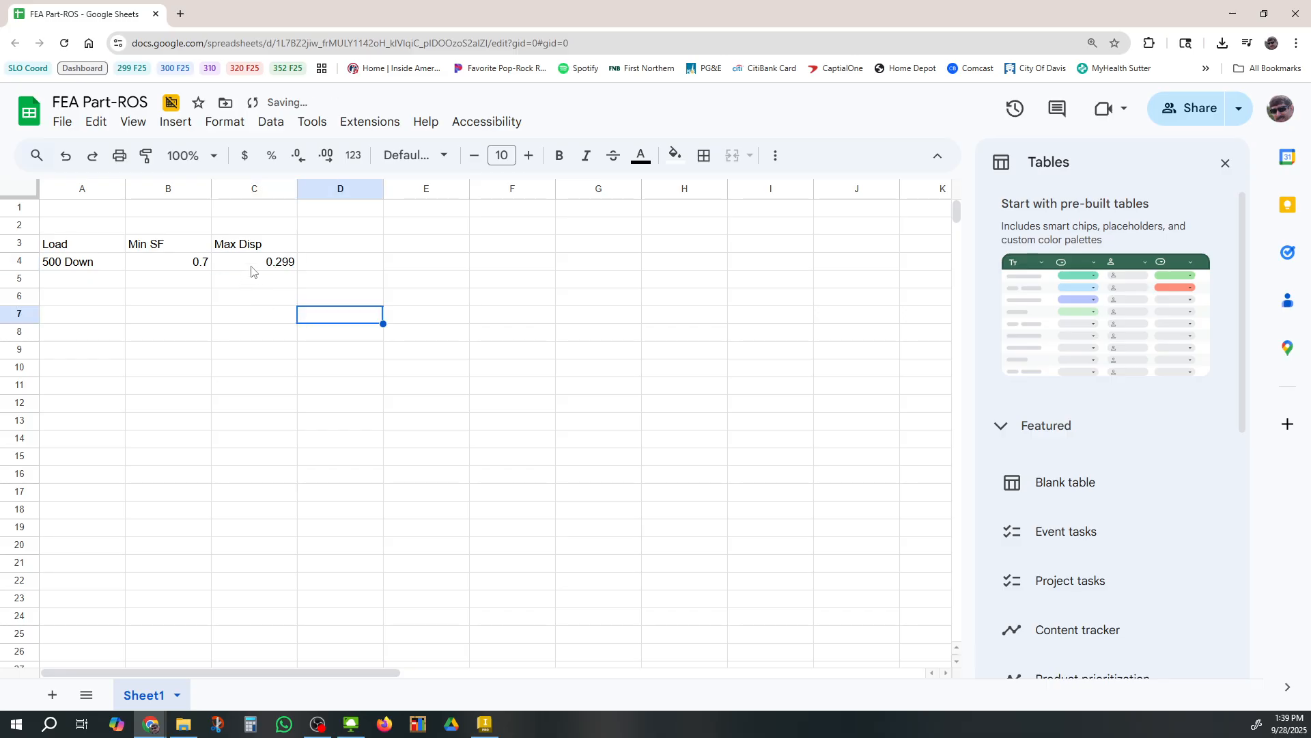
Enter 500 D + 100 R as the second load case in cell A5
left_click(224, 268)
left_click(86, 281)
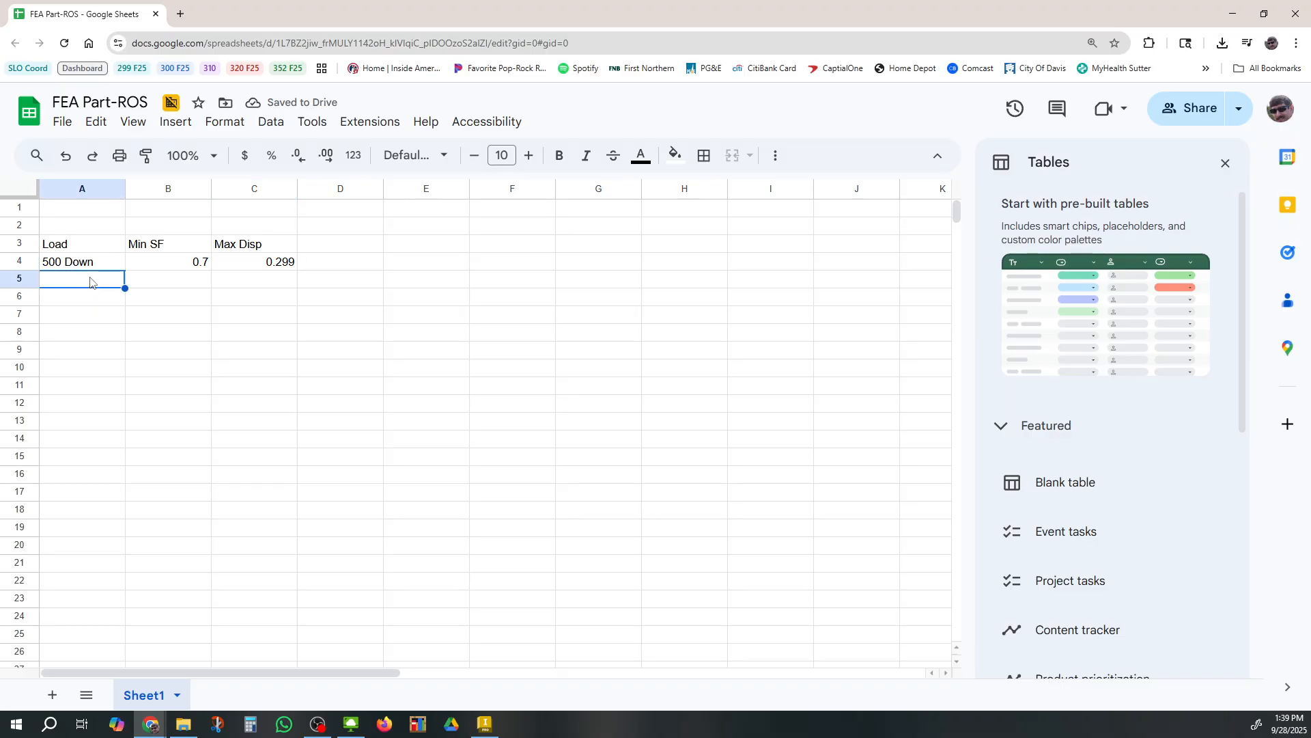
type("500 D + 1")
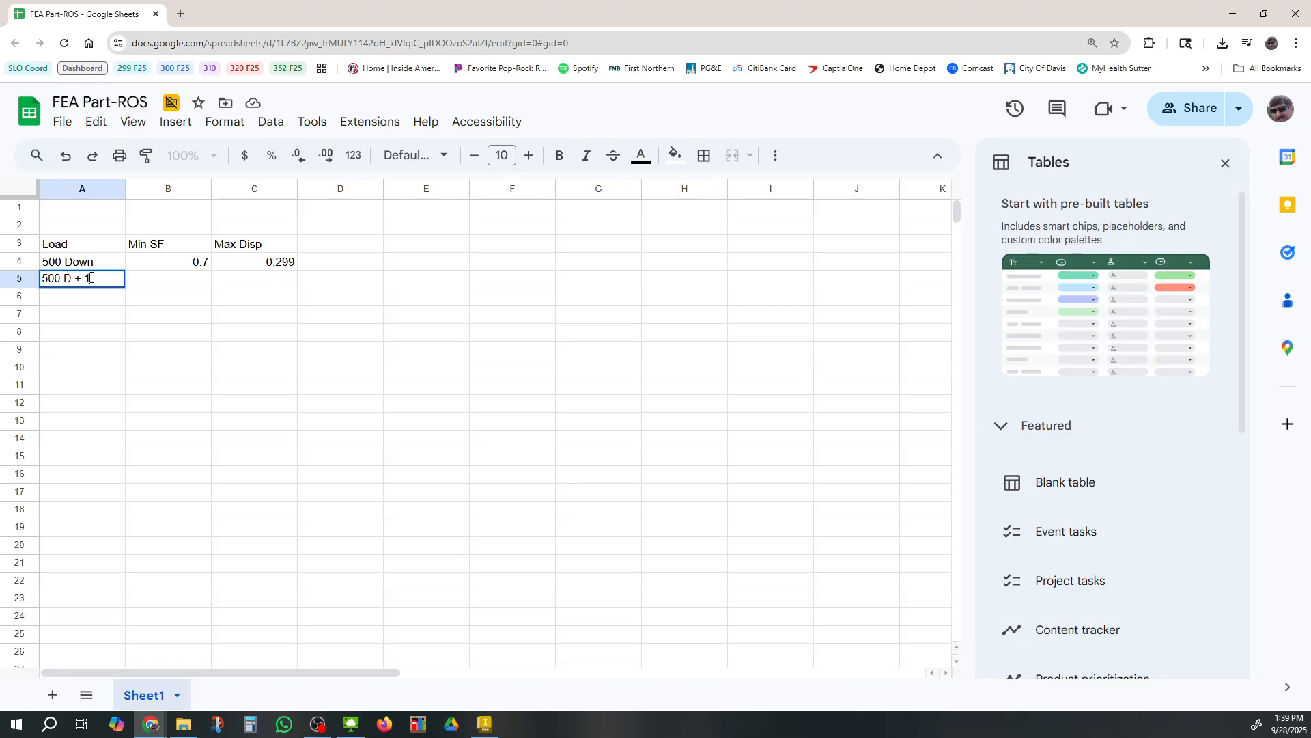
type("00 R")
left_click(117, 386)
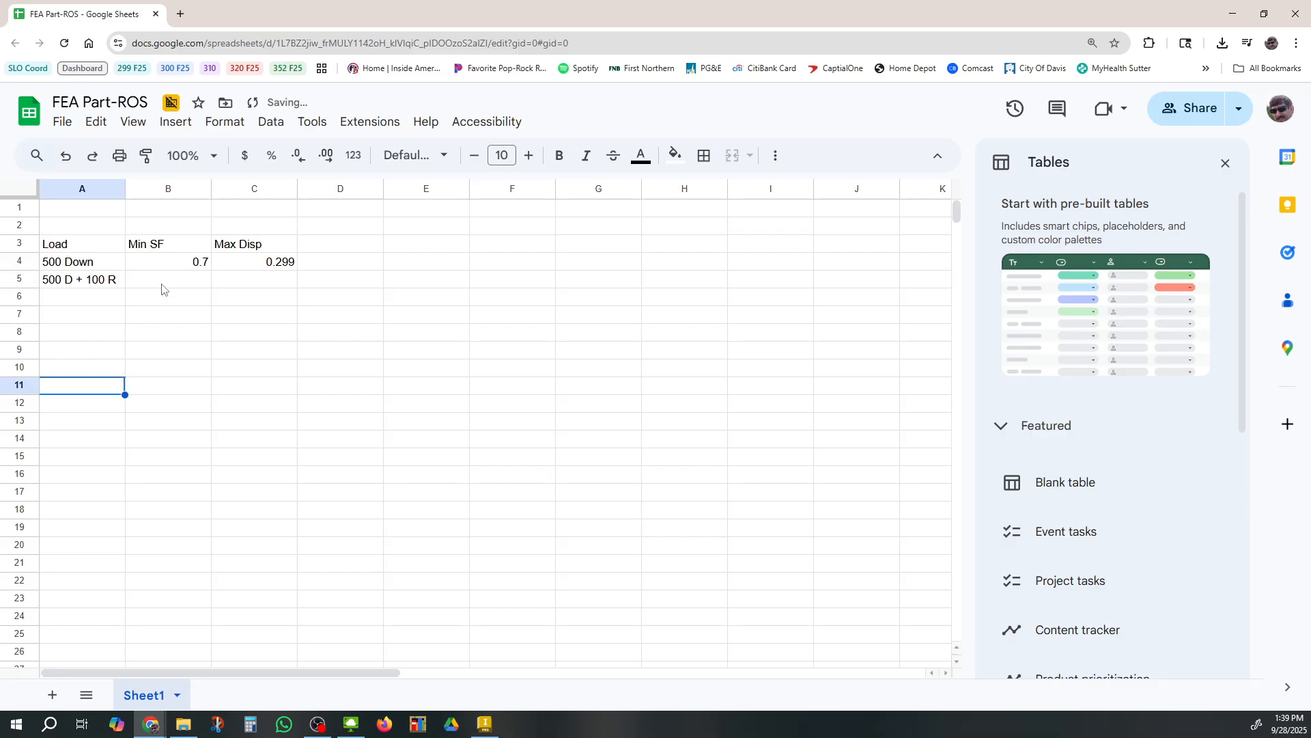
Add a 100 lbforce force on the hole in the beam end's side face
left_click(1232, 13)
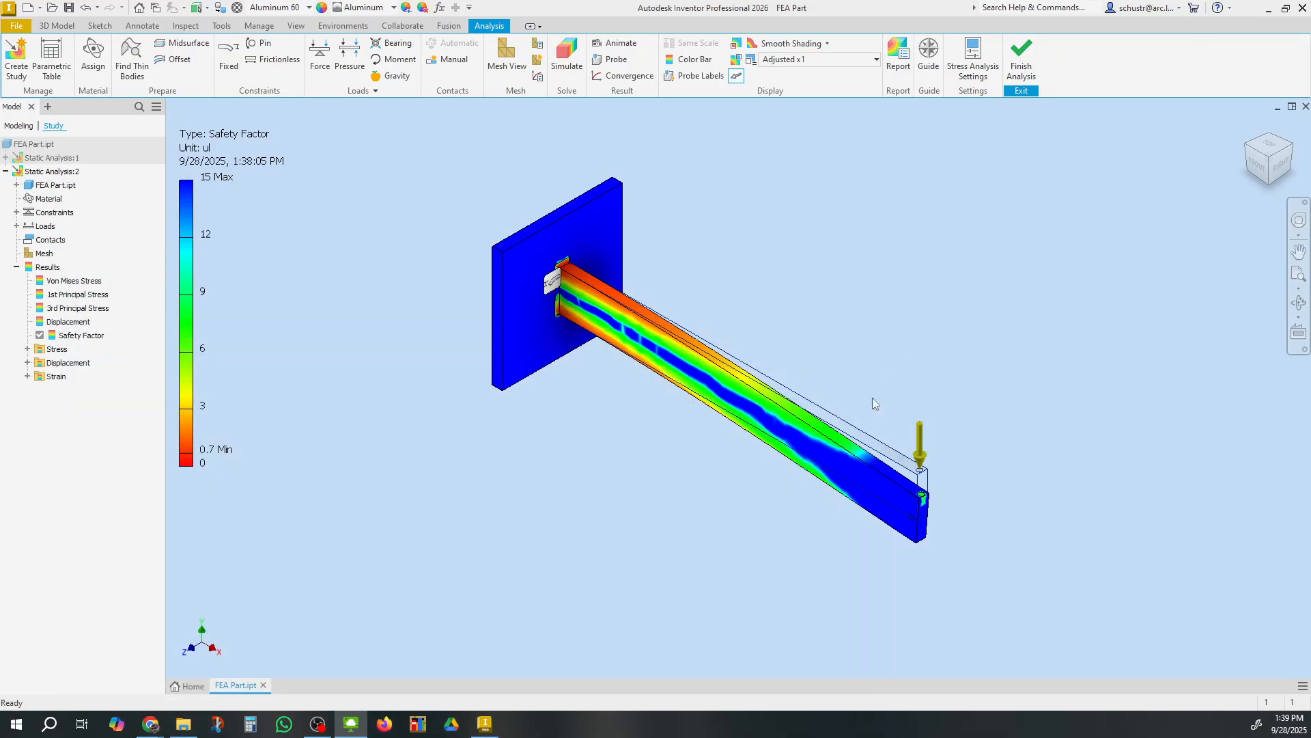
scroll(922, 532, "up", 2)
scroll(922, 532, "down", 8)
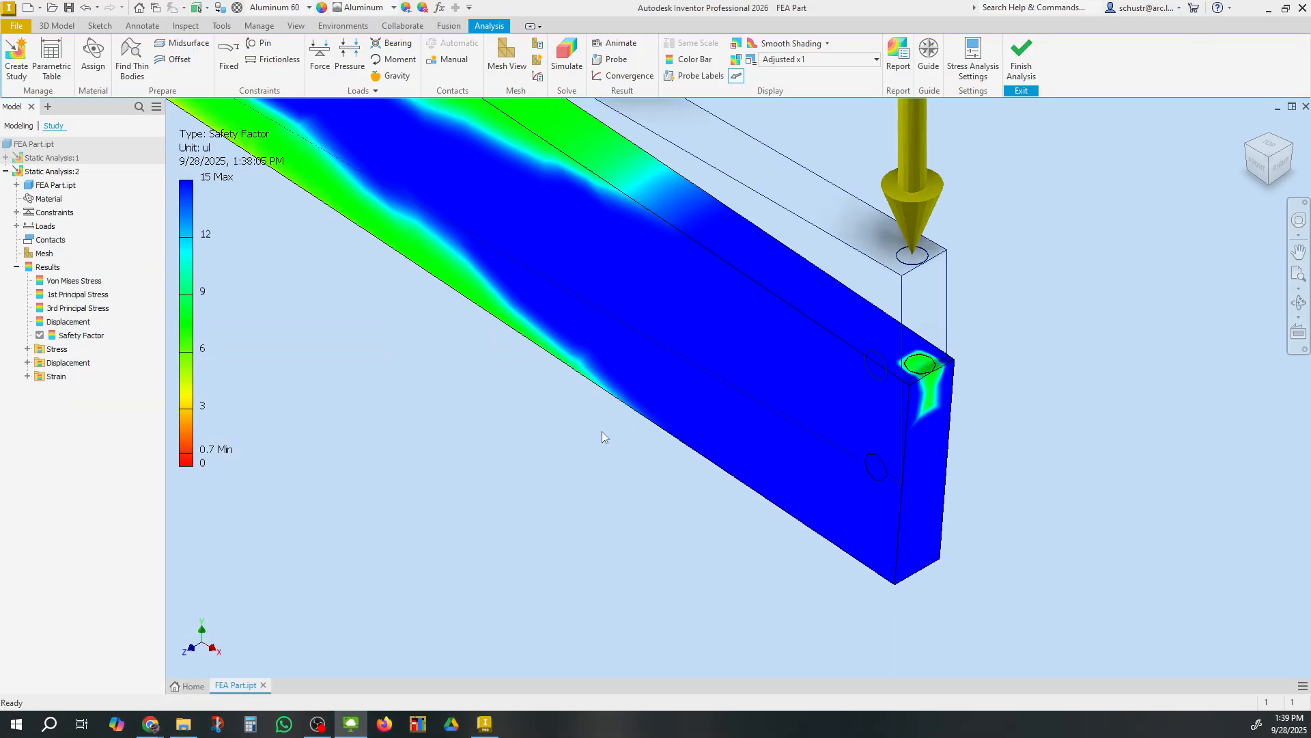
left_click(233, 57)
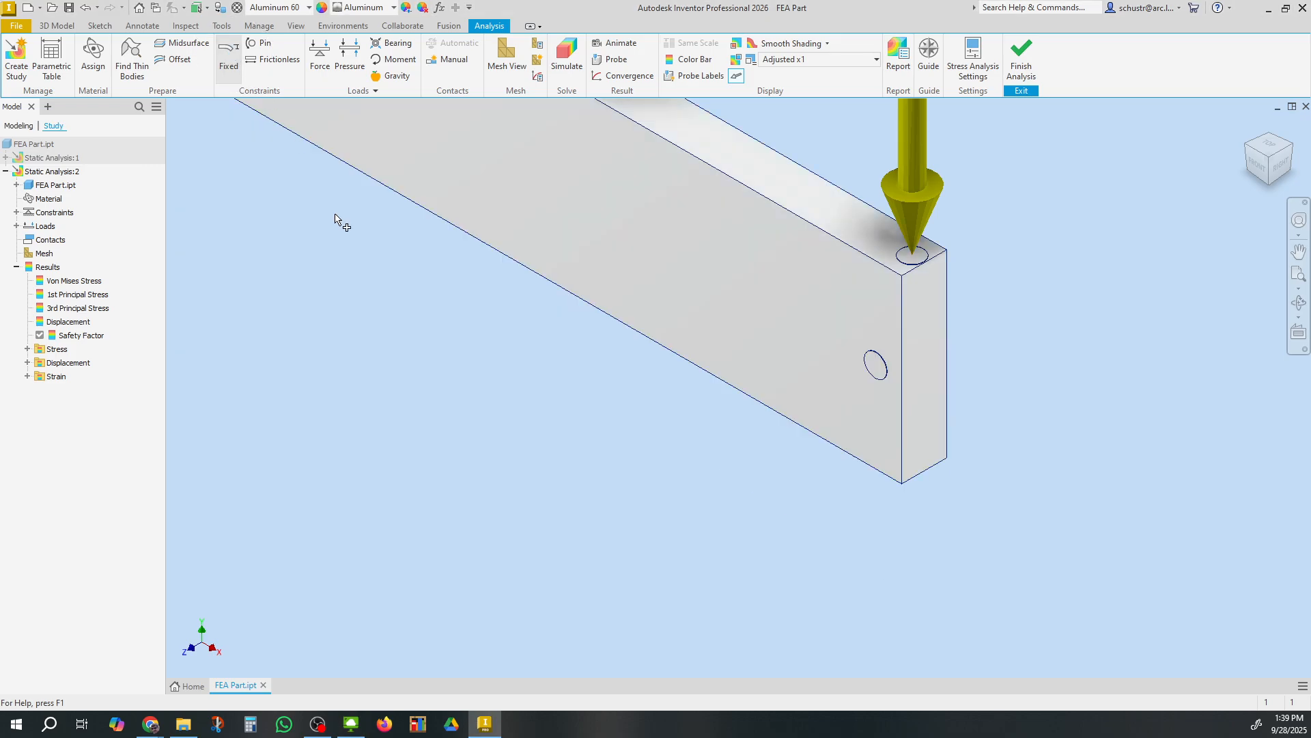
left_click(875, 366)
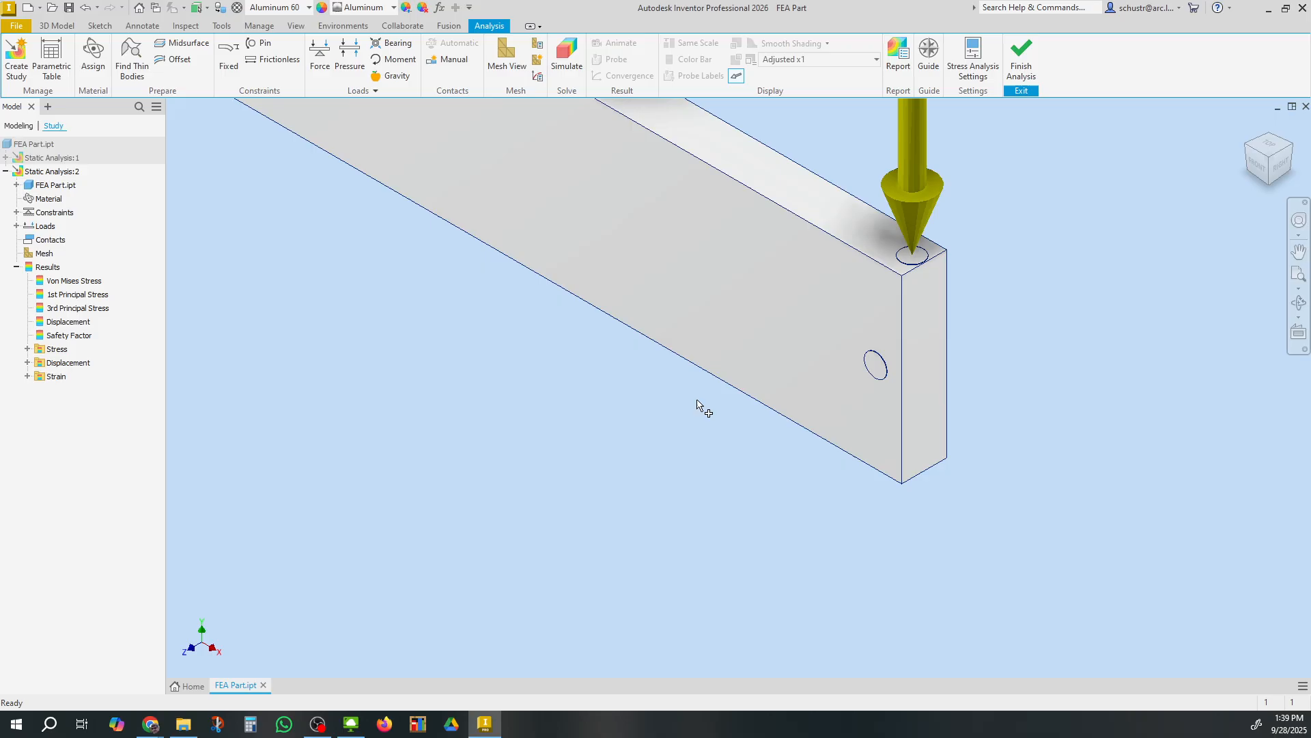
left_click(877, 368)
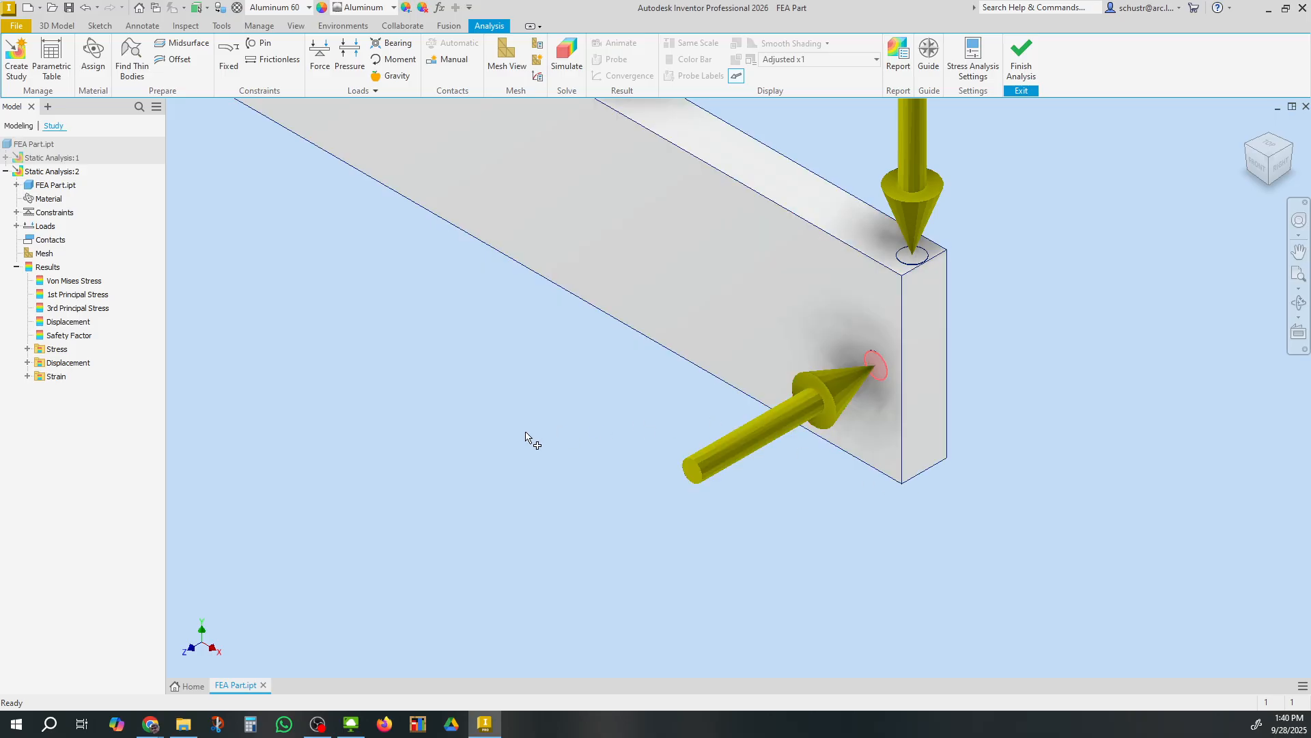
left_click(319, 55)
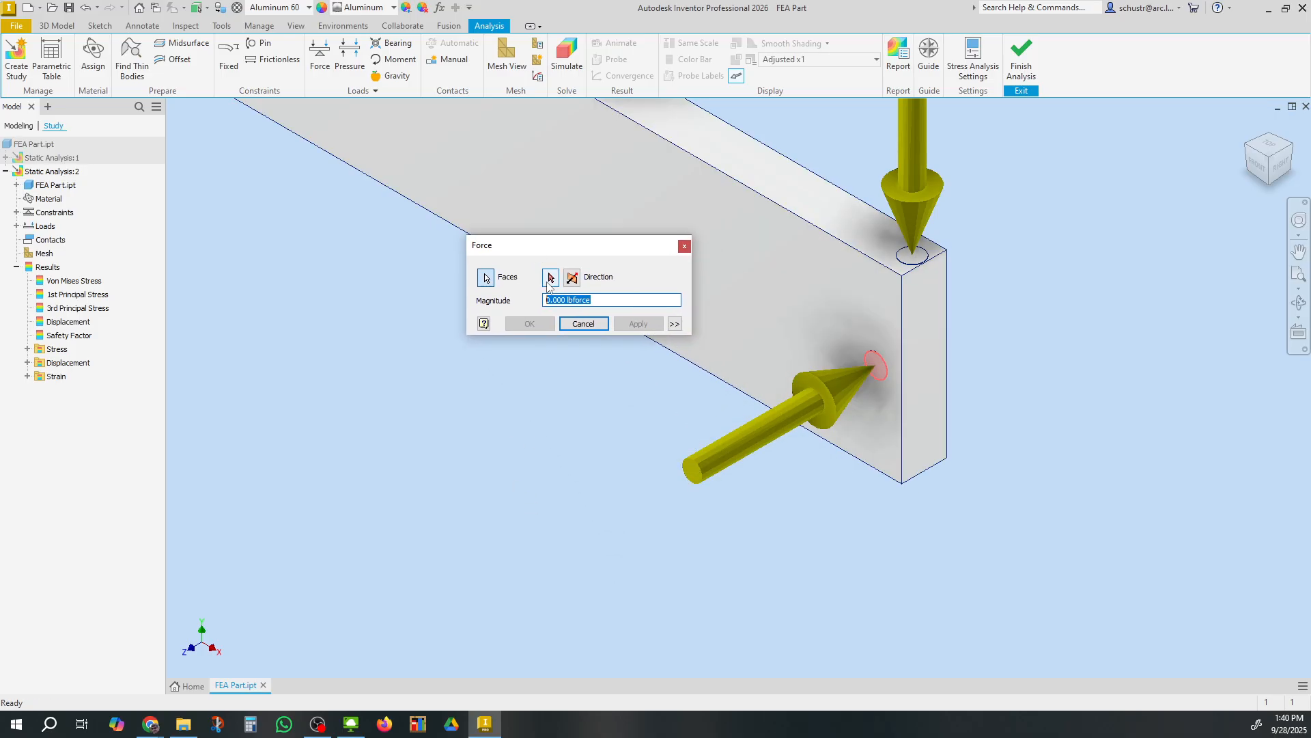
type("100")
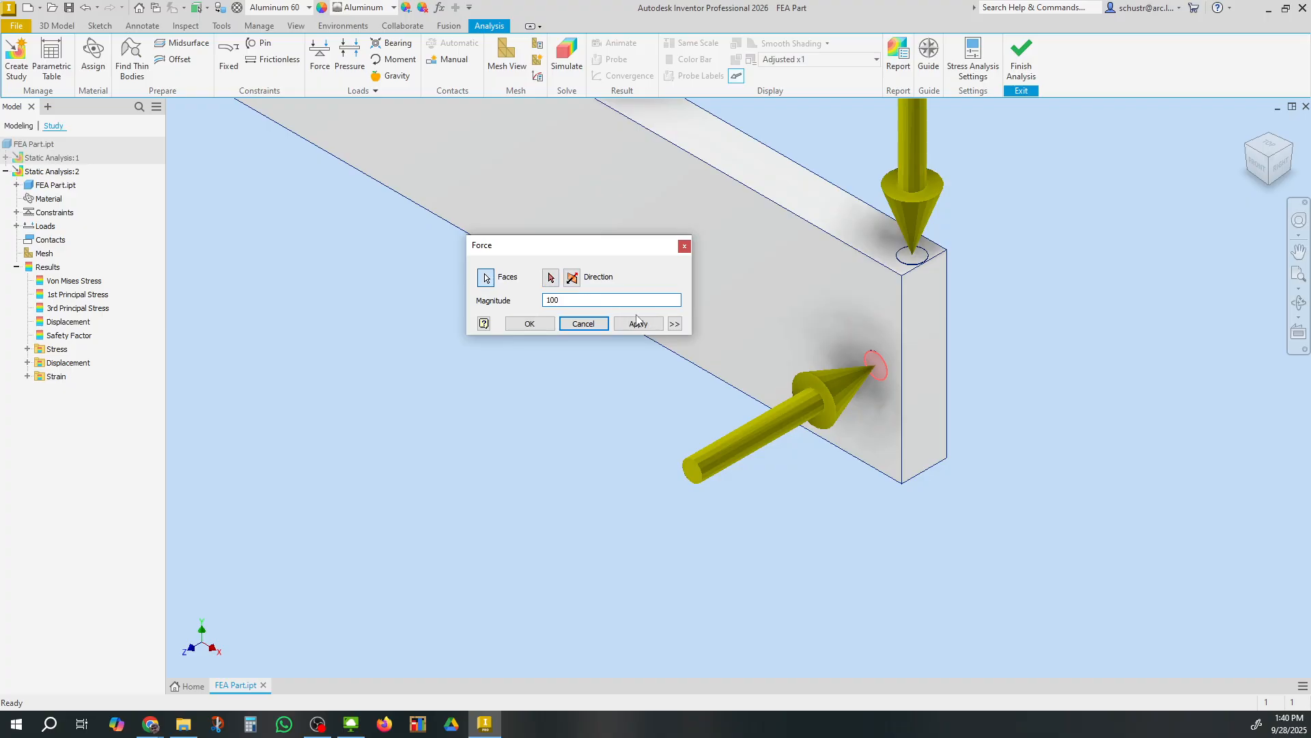
left_click(638, 324)
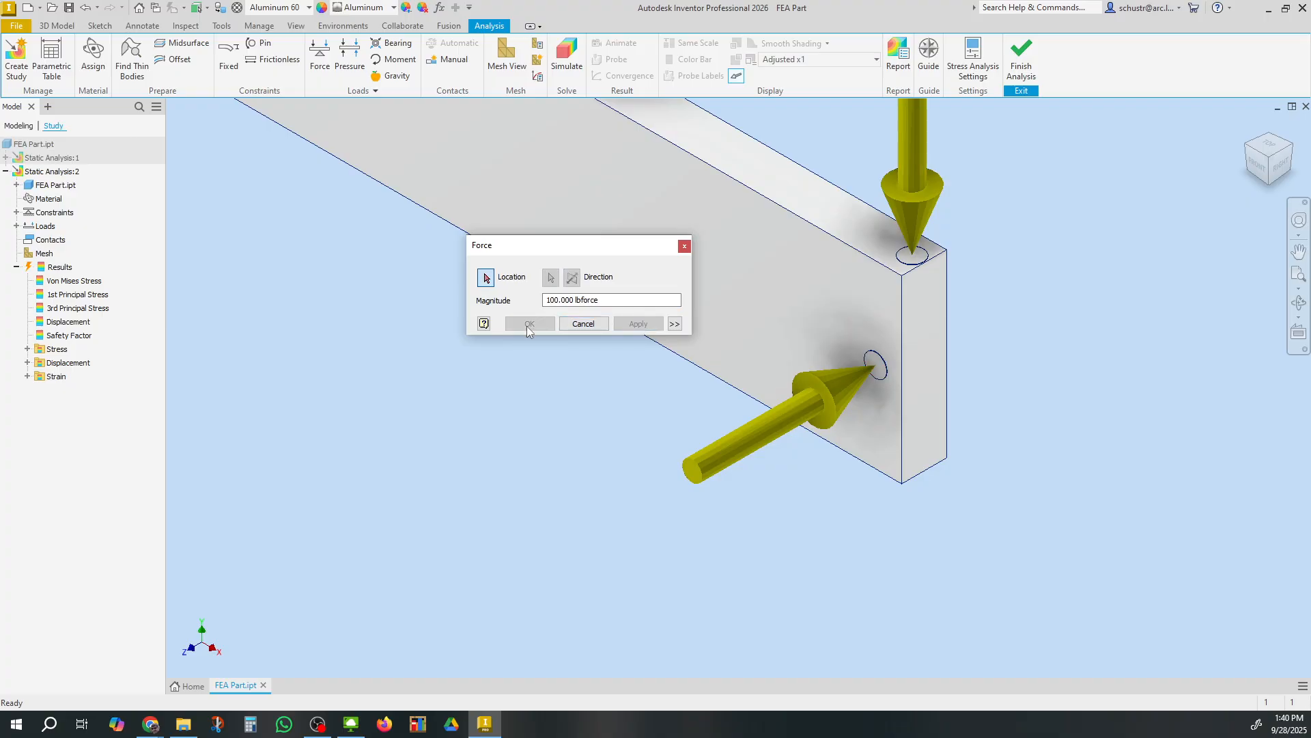
left_click(583, 324)
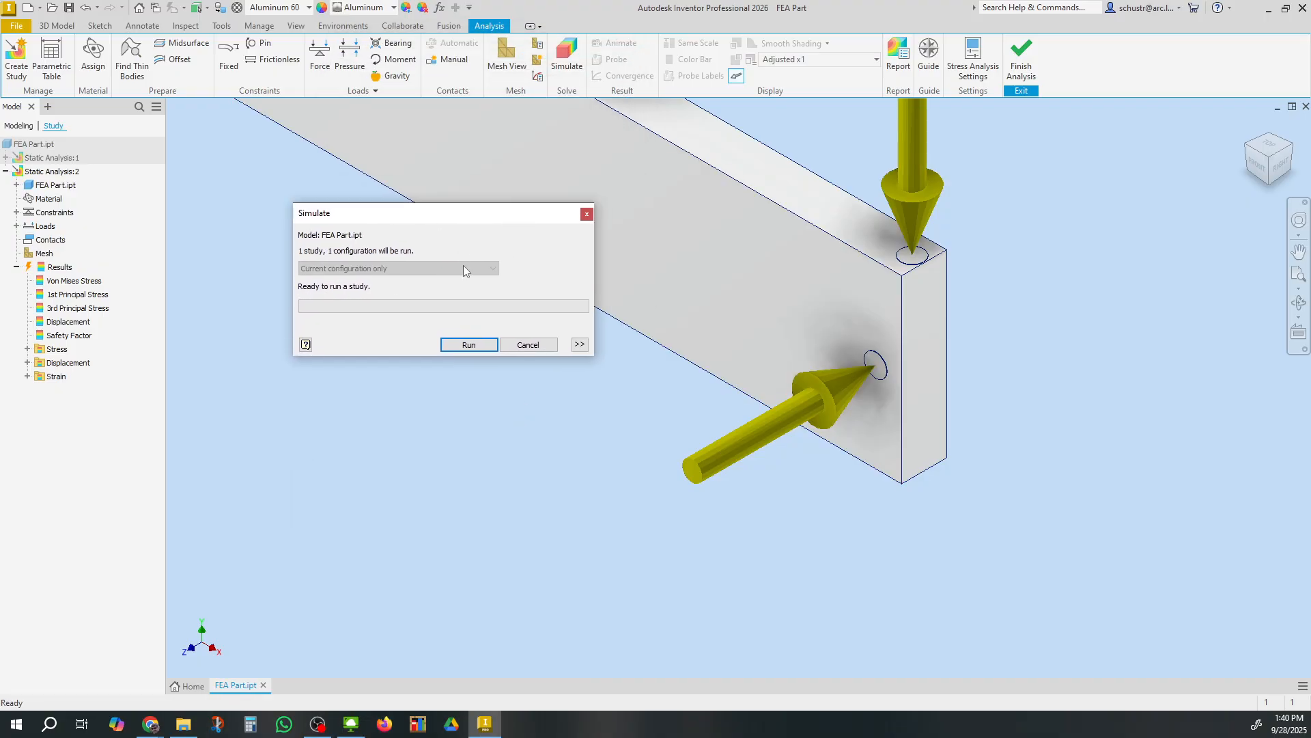
Run the simulation and display the displacement result
left_click(473, 347)
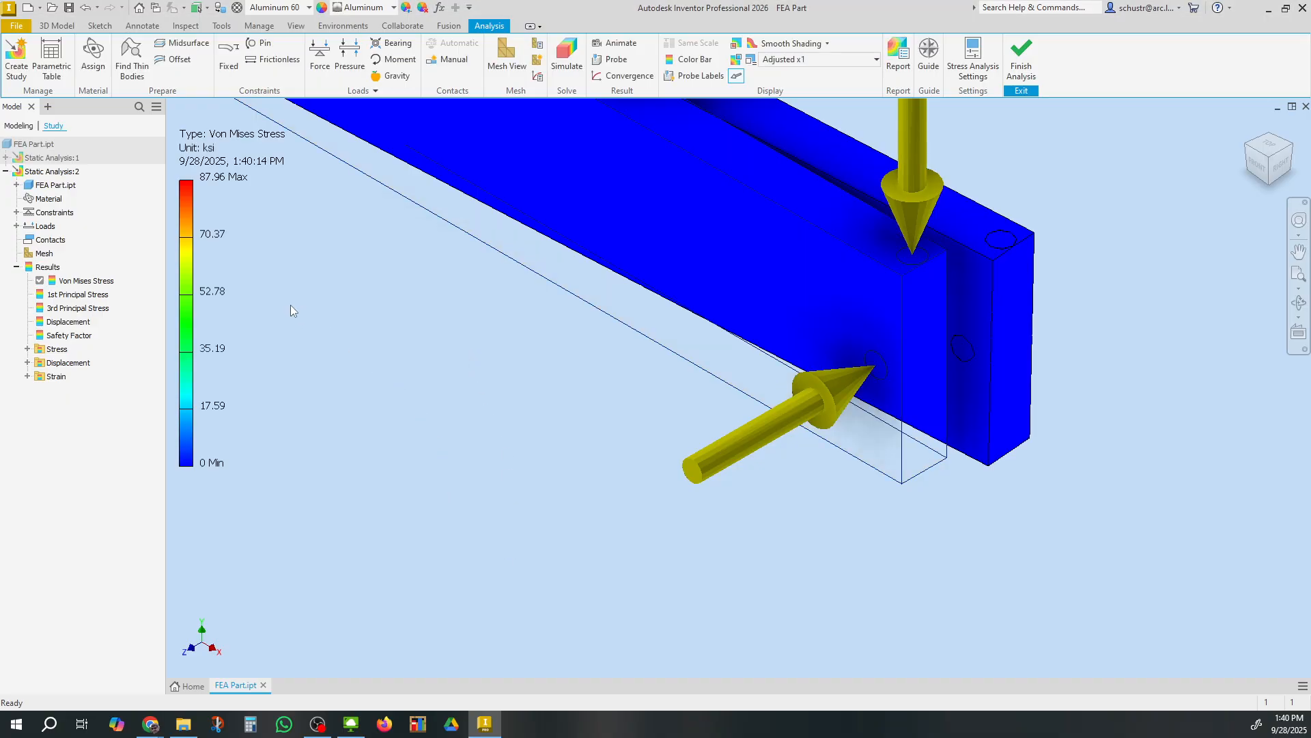
double_click(75, 325)
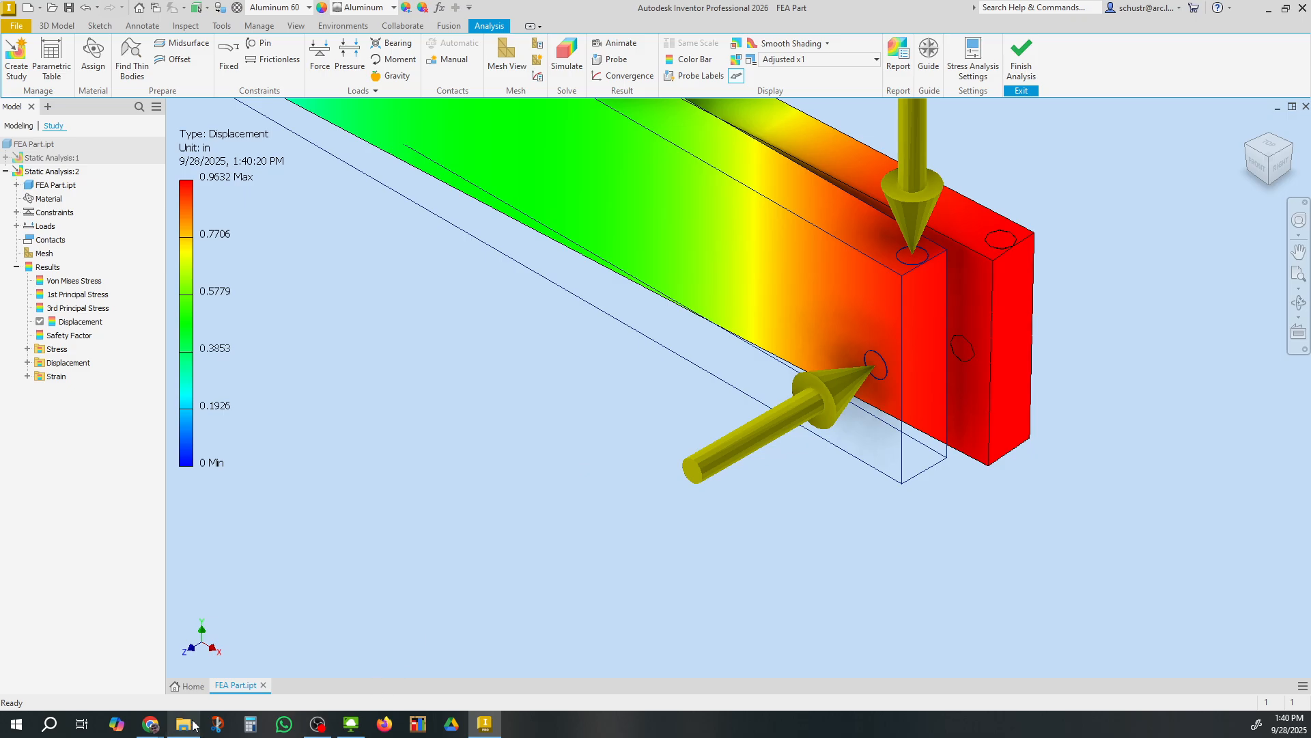
Switch to the spreadsheet and enter 0.936 as the maximum displacement in C5
left_click(151, 724)
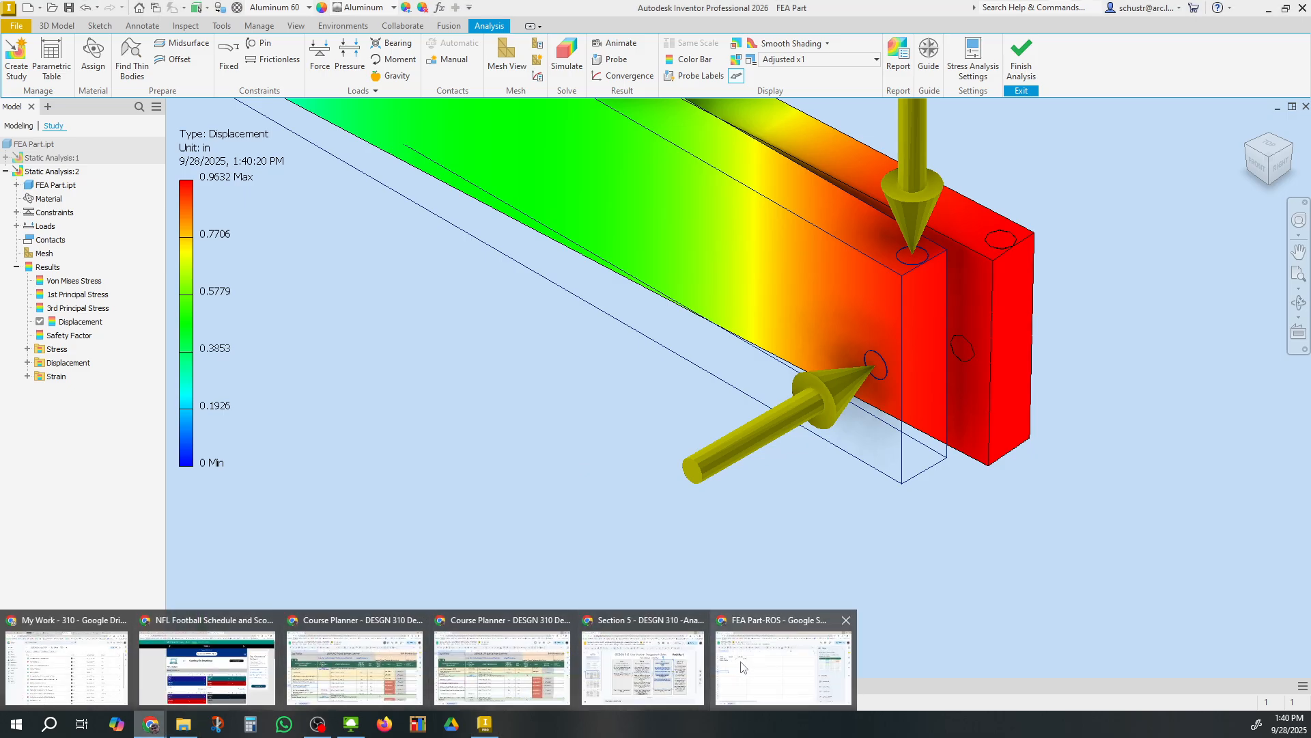
left_click(723, 661)
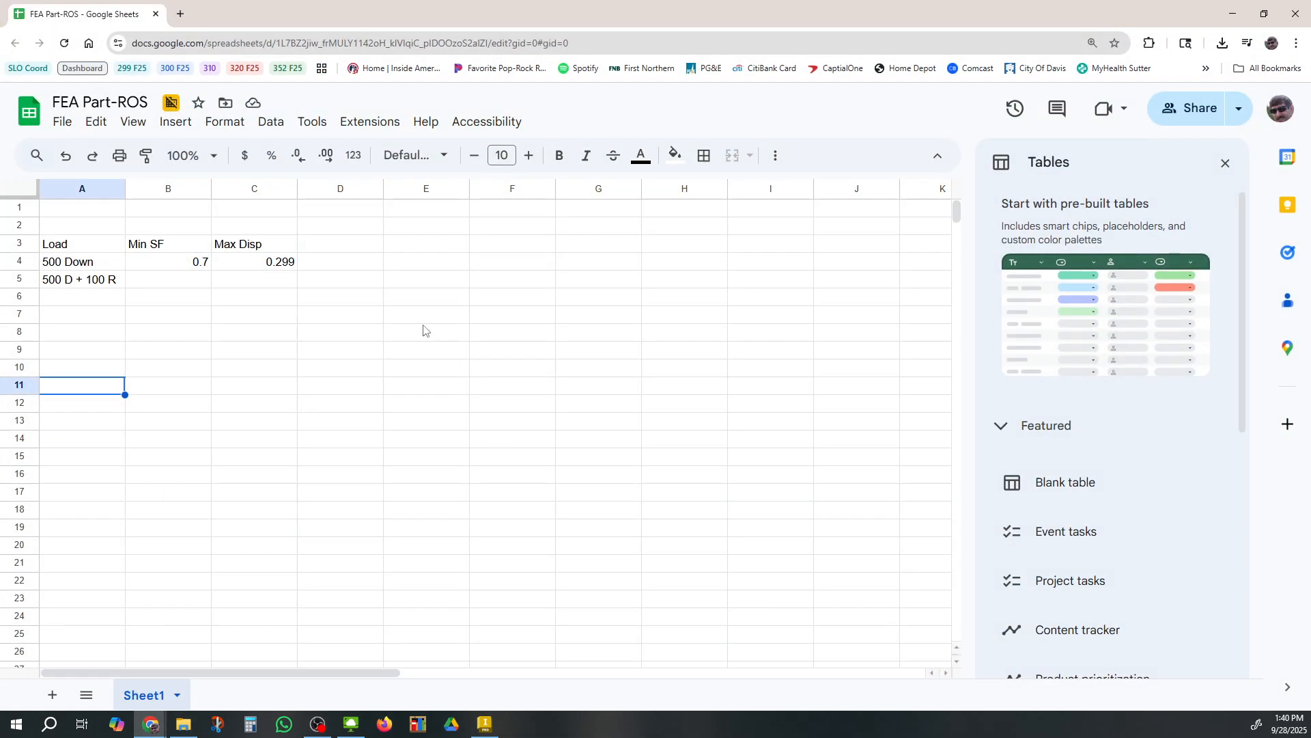
left_click(267, 285)
type(".936")
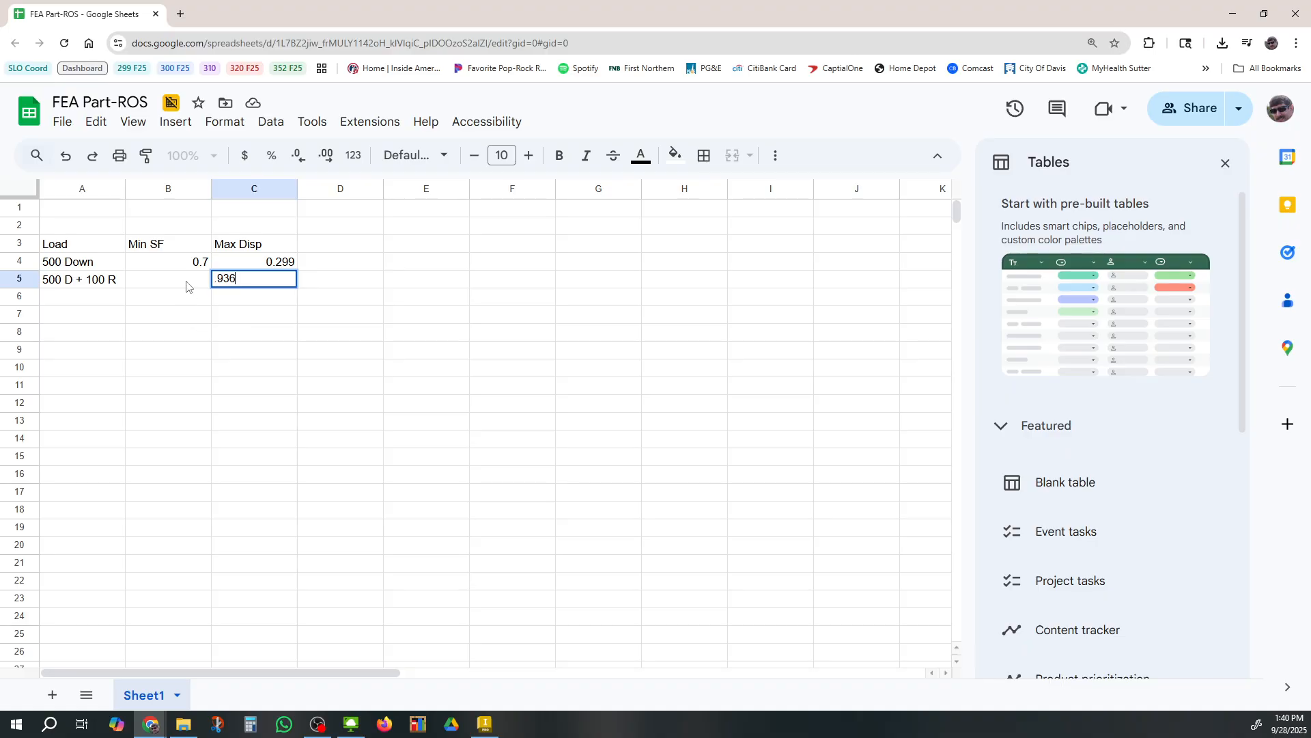
left_click(189, 284)
Display the safety factor result in Inventor, then enter 0.45 as the minimum safety factor in B5
left_click(1233, 9)
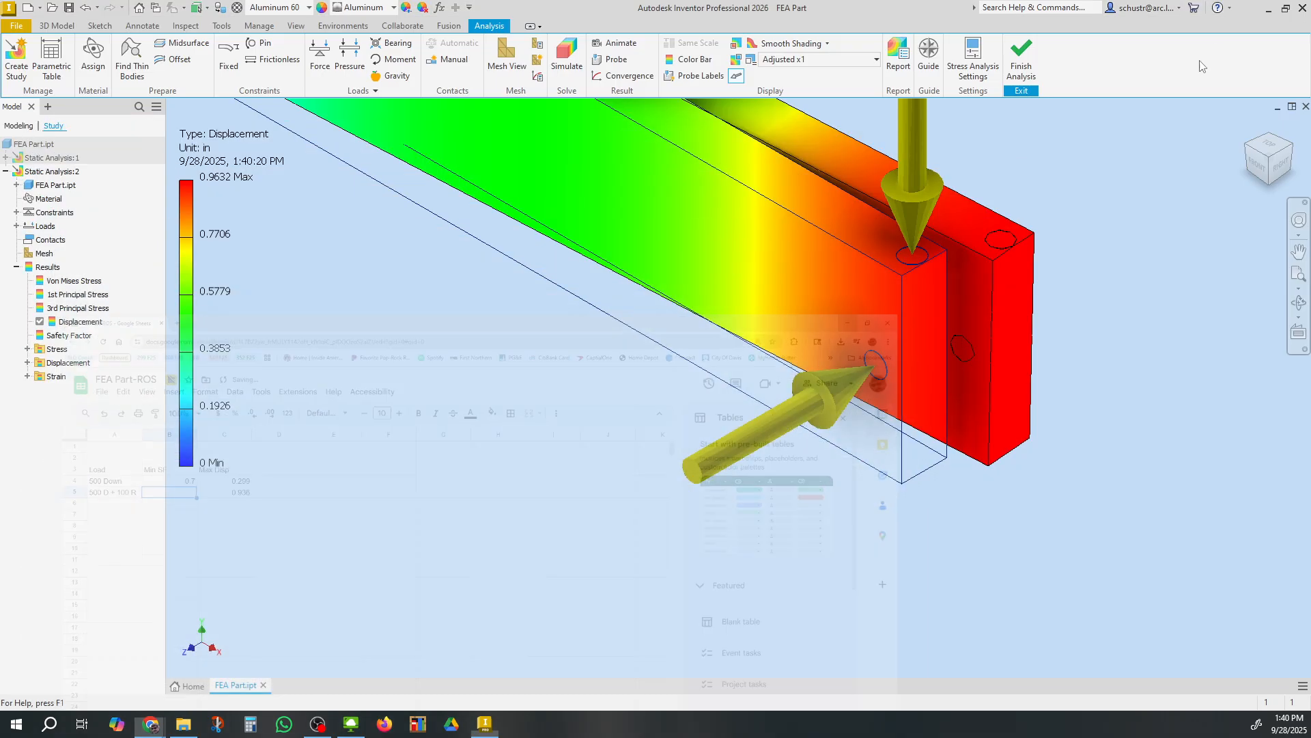
double_click(64, 335)
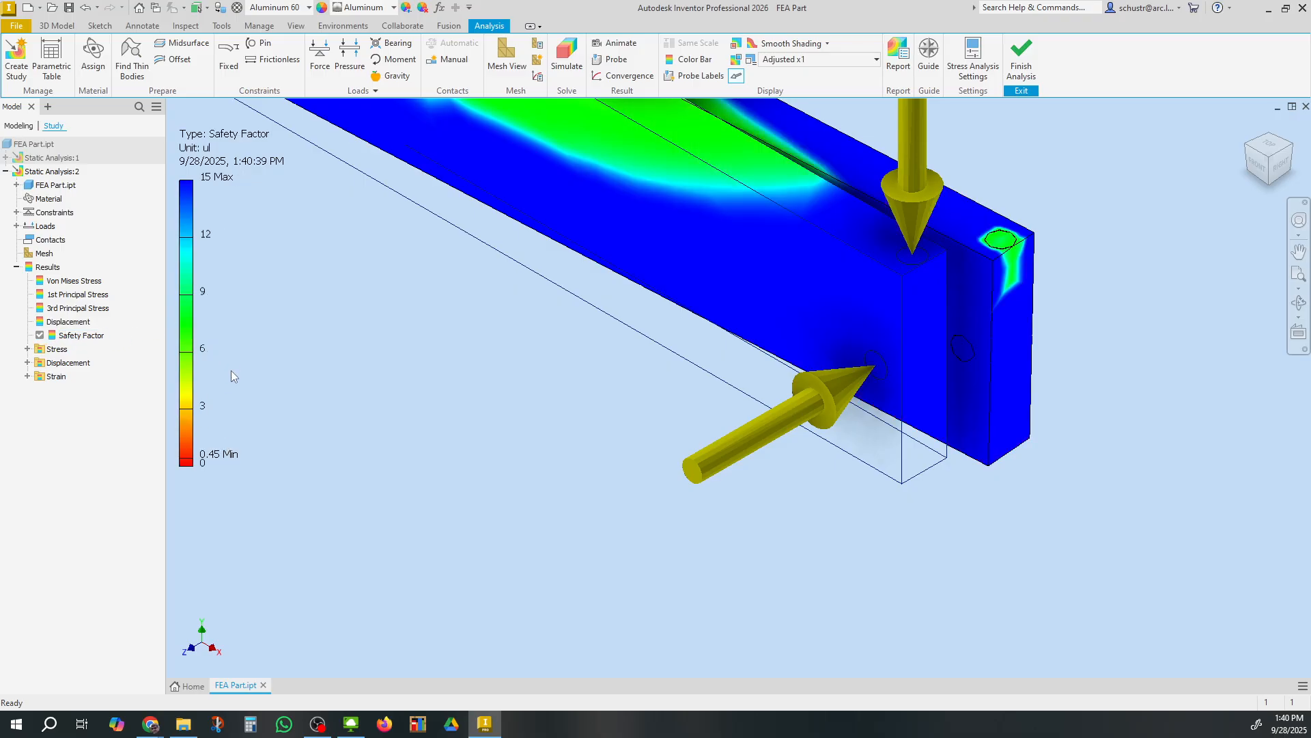
left_click(157, 728)
left_click(734, 677)
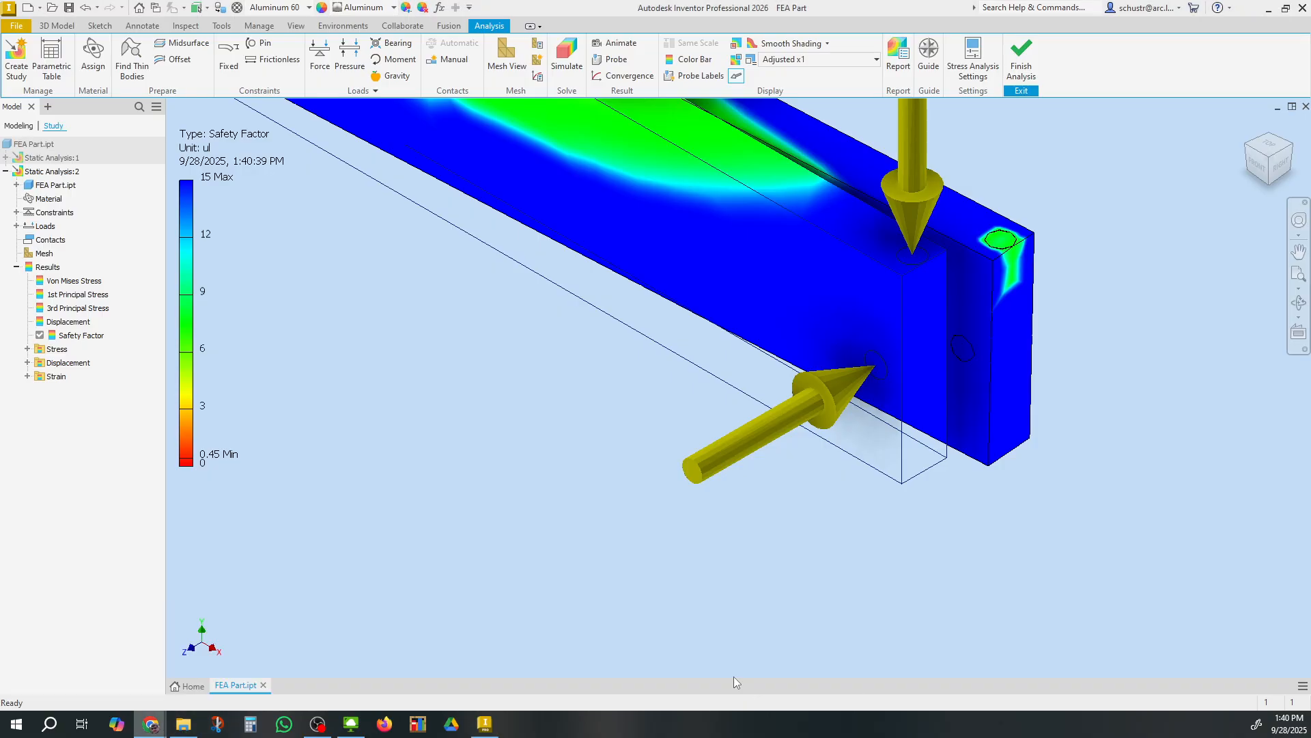
type(".45")
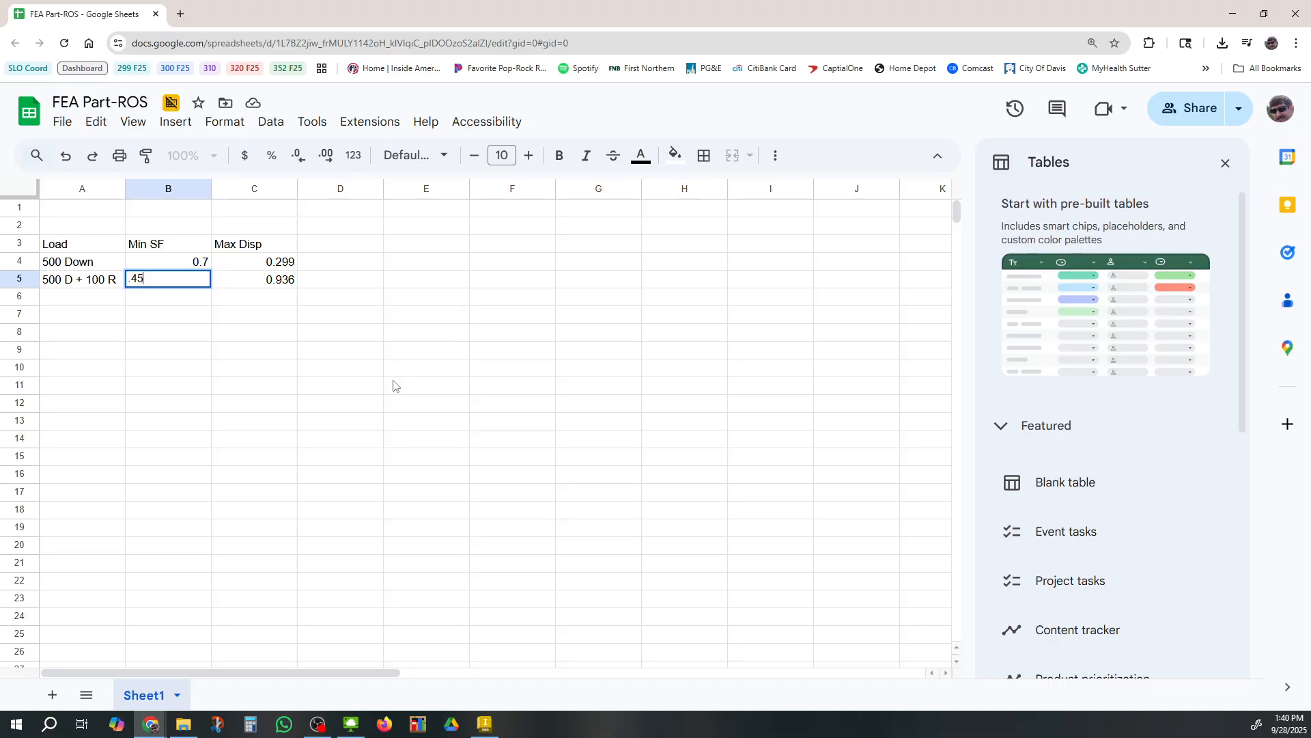
key("Return")
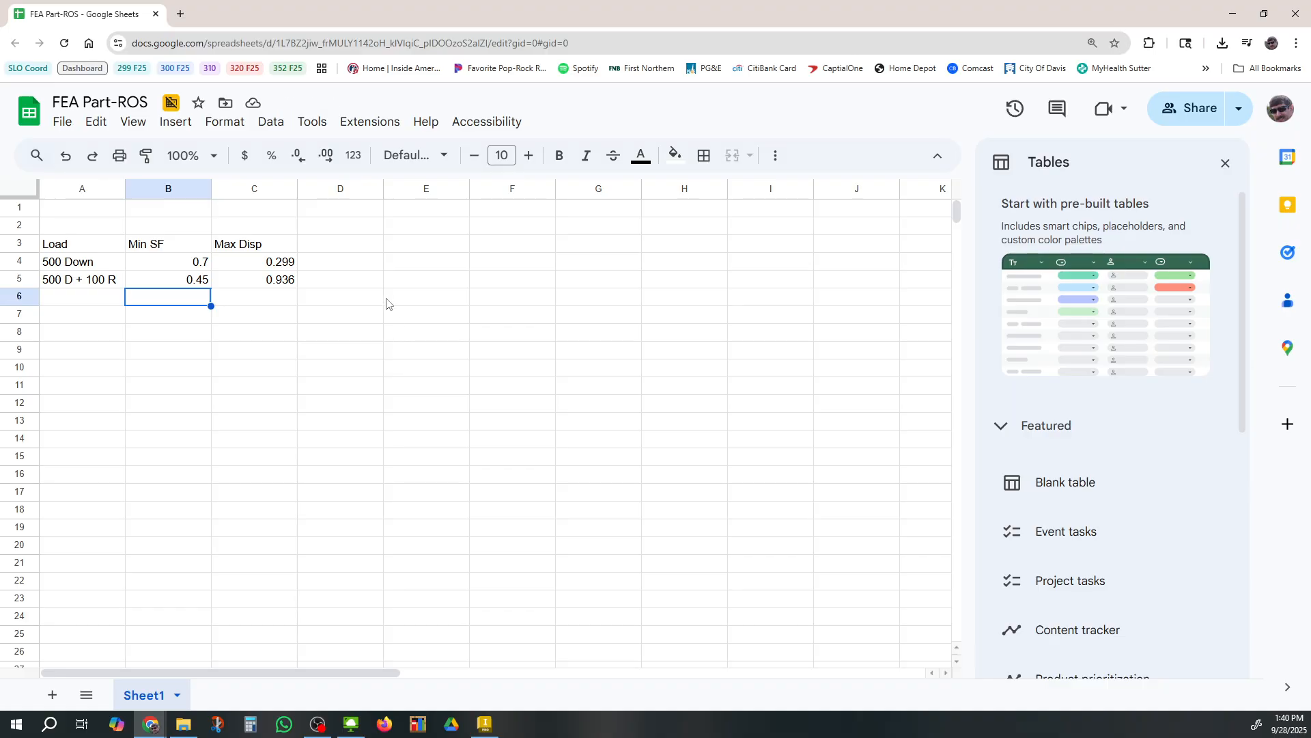
Add the column headers Bar Height in D3 and Bar Width in E3
left_click(342, 246)
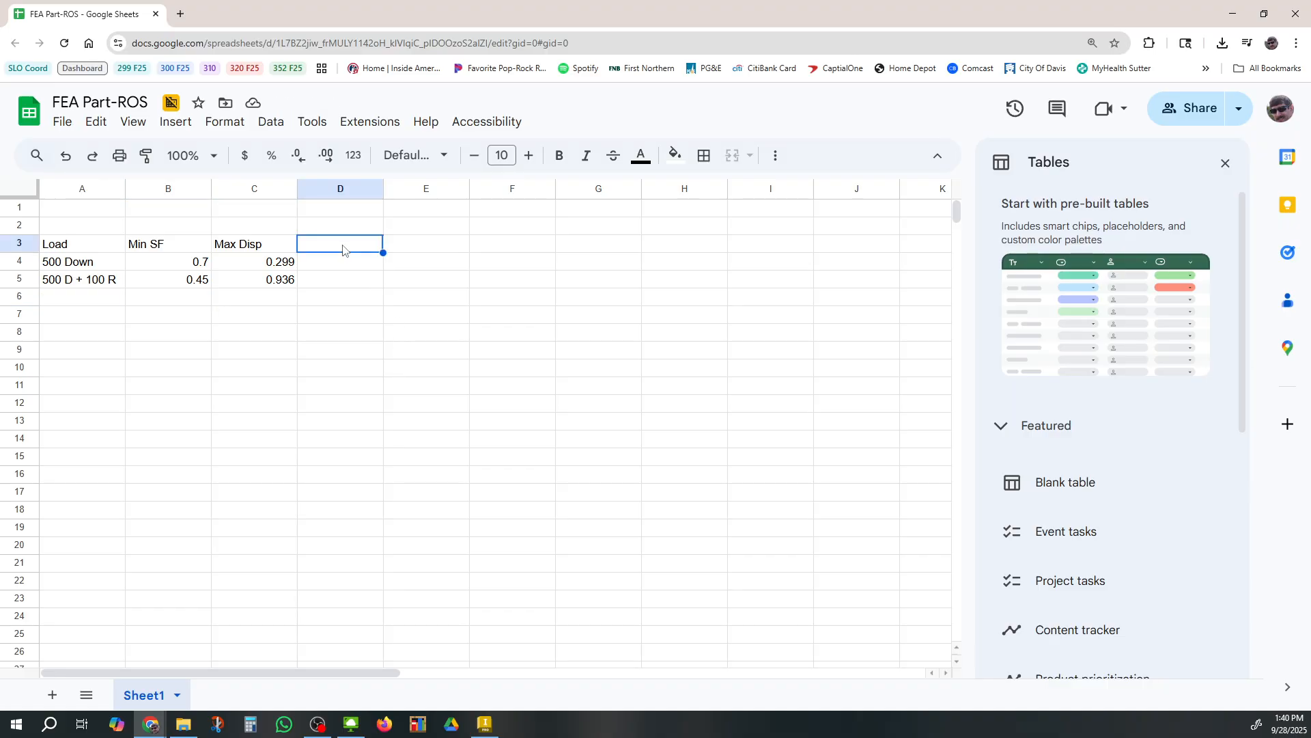
type("Bar Height")
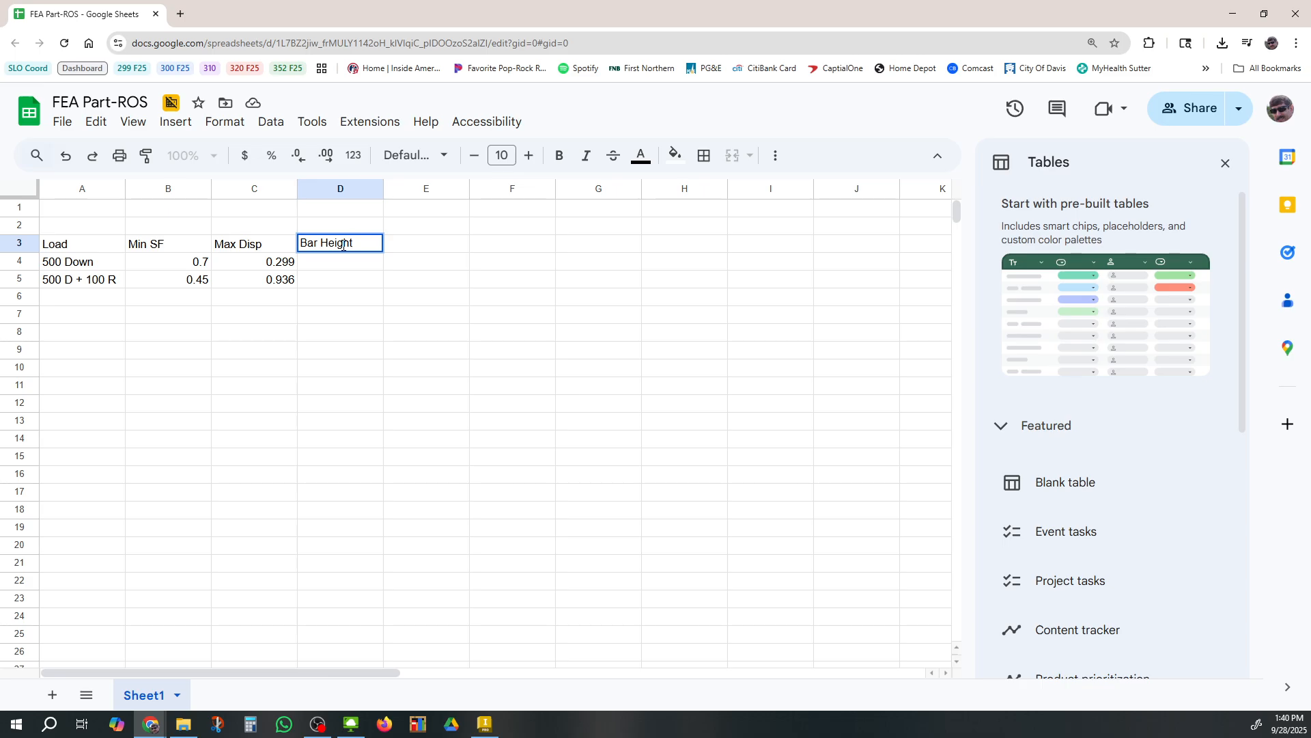
key("Tab")
type("B")
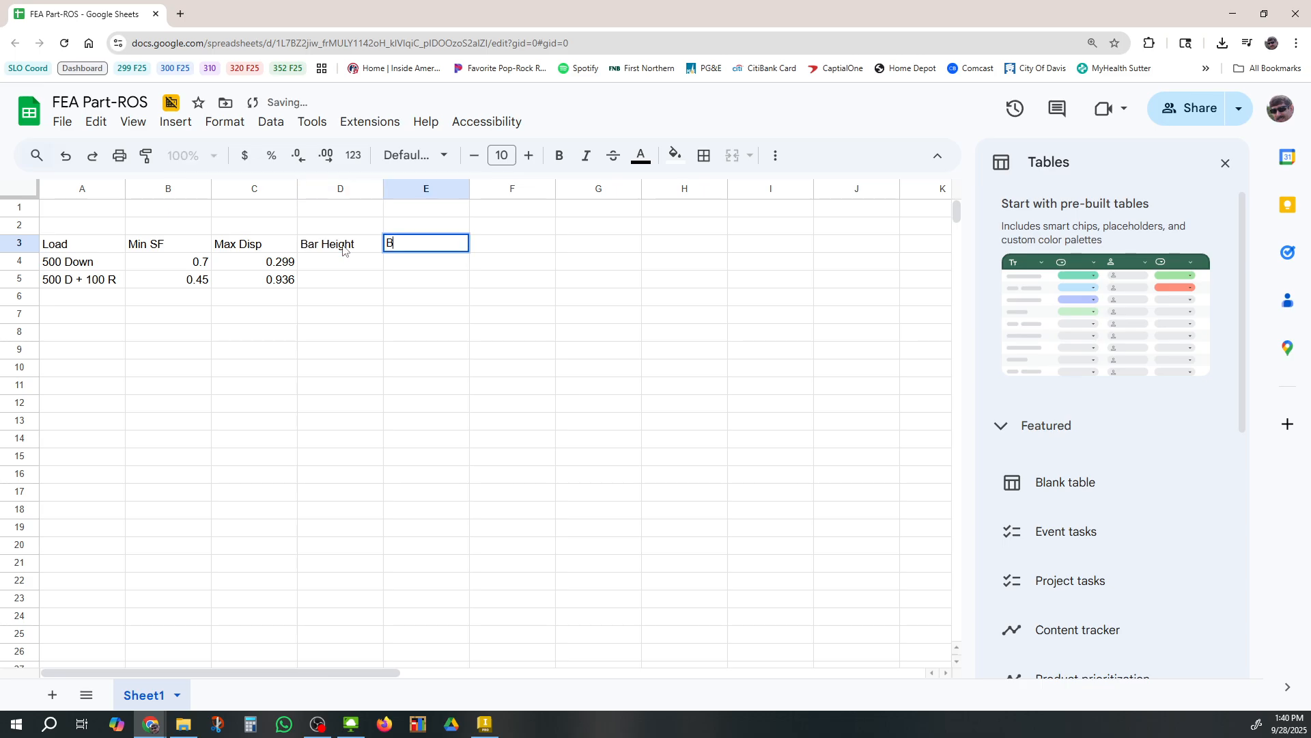
type("ar Width")
key("Return")
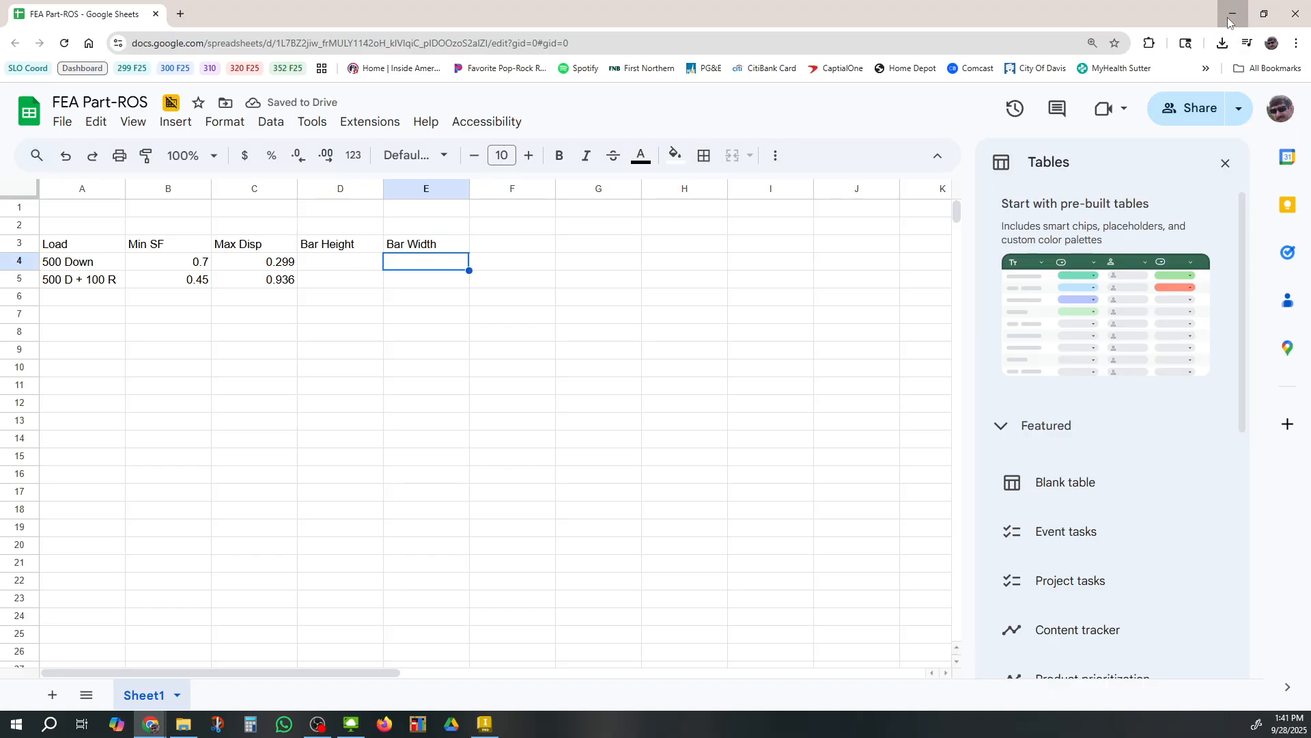
Finish the stress analysis and open the Parameters table to check the bar's height and width dimensions
left_click(1232, 13)
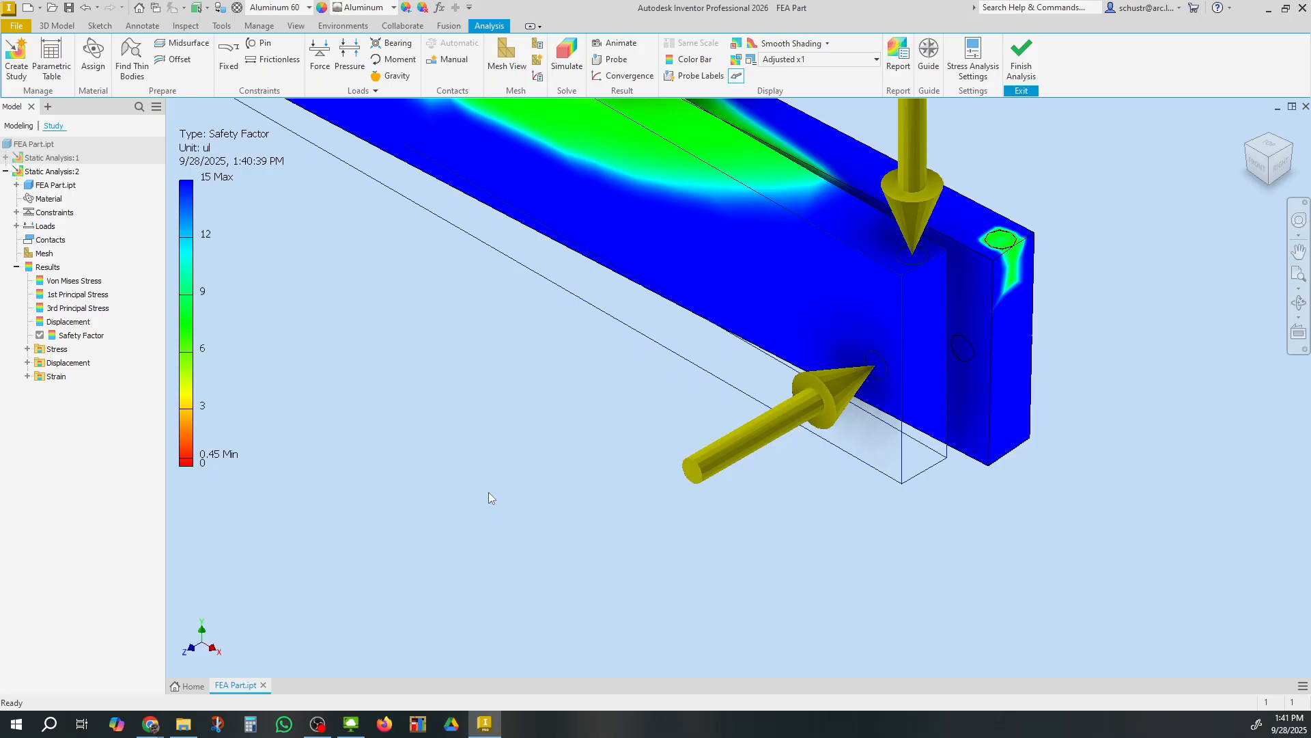
left_click(1022, 69)
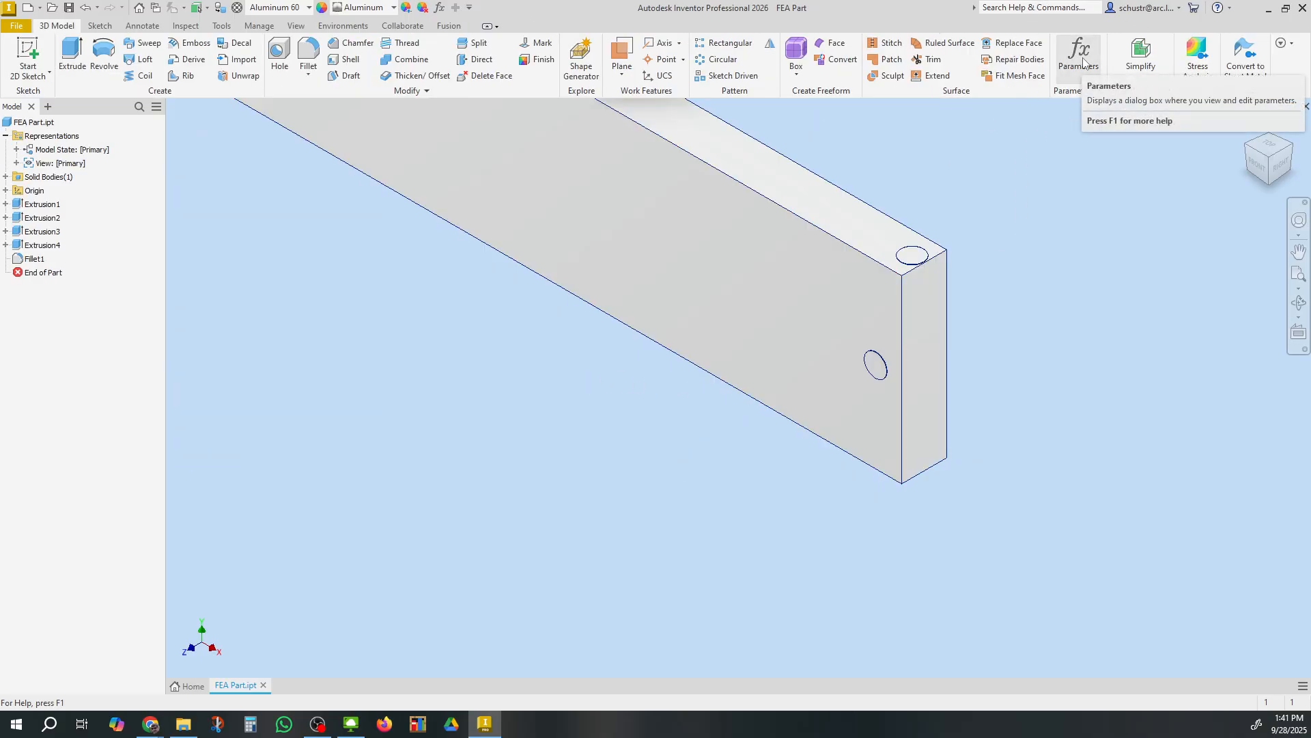
left_click(1282, 44)
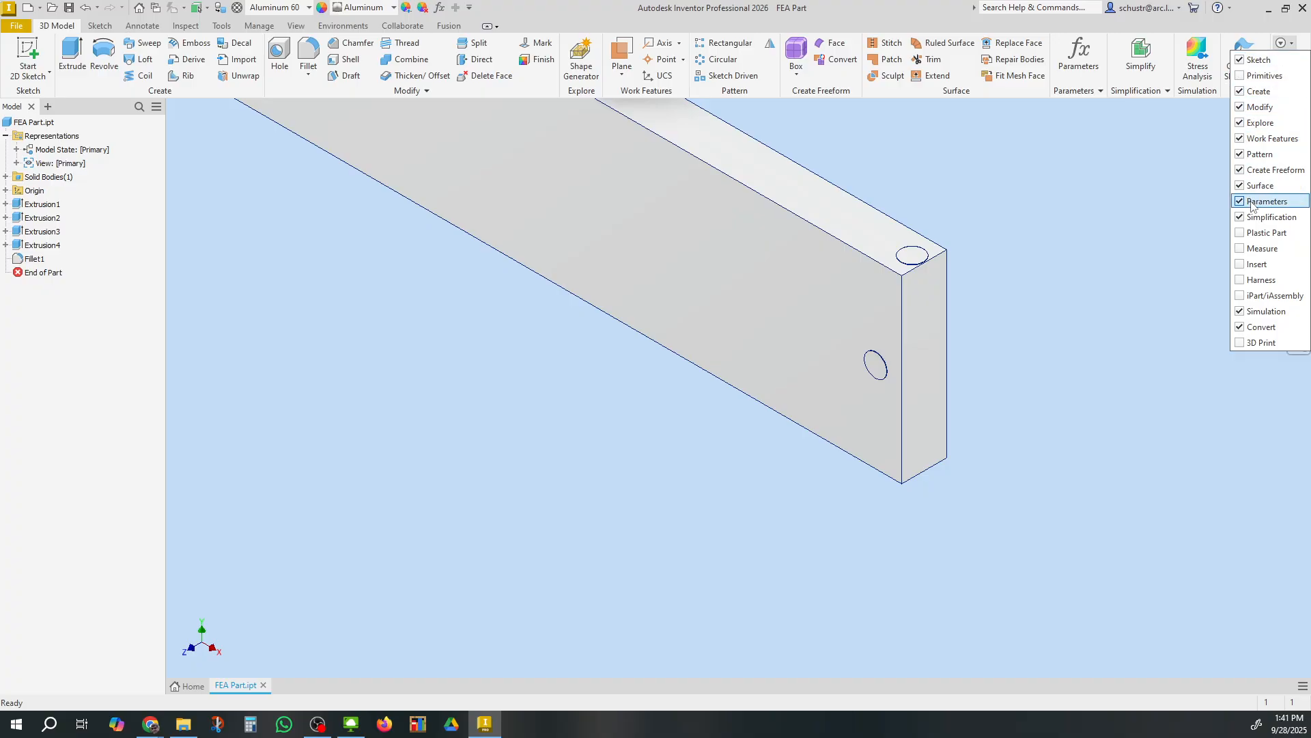
left_click(1116, 215)
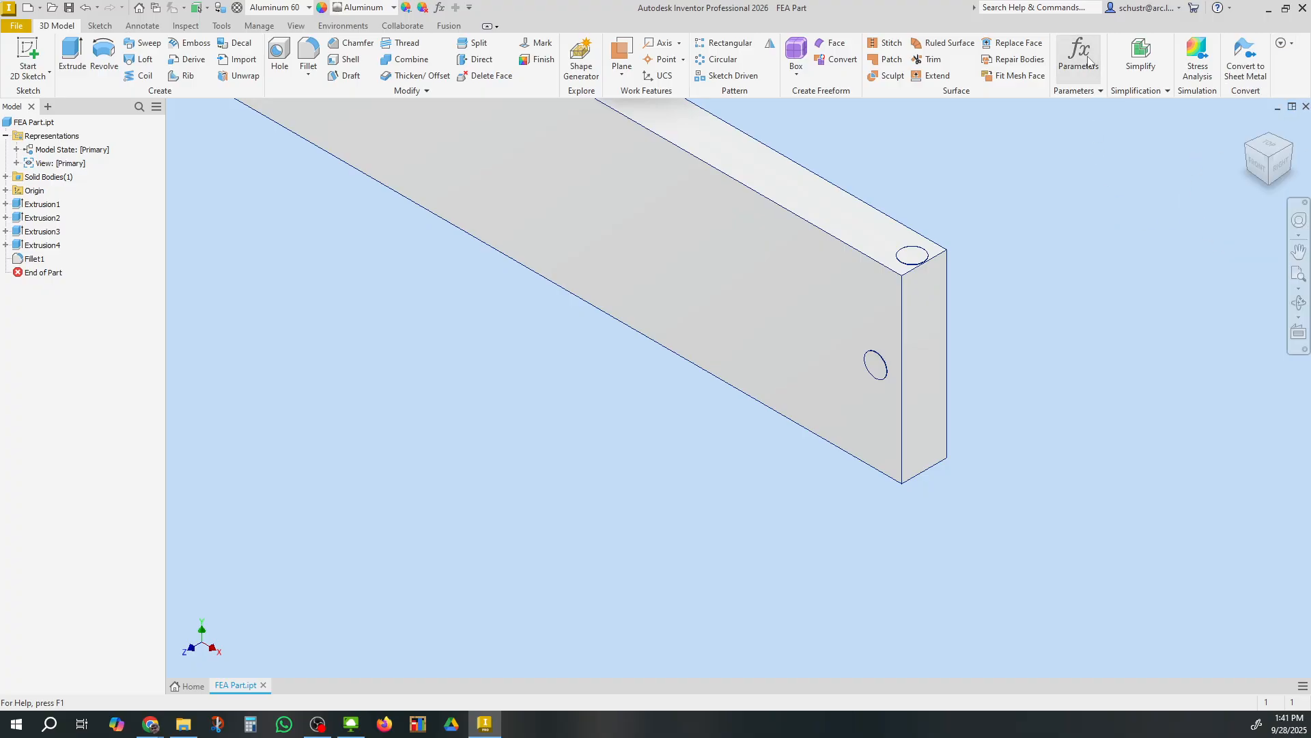
left_click(1086, 60)
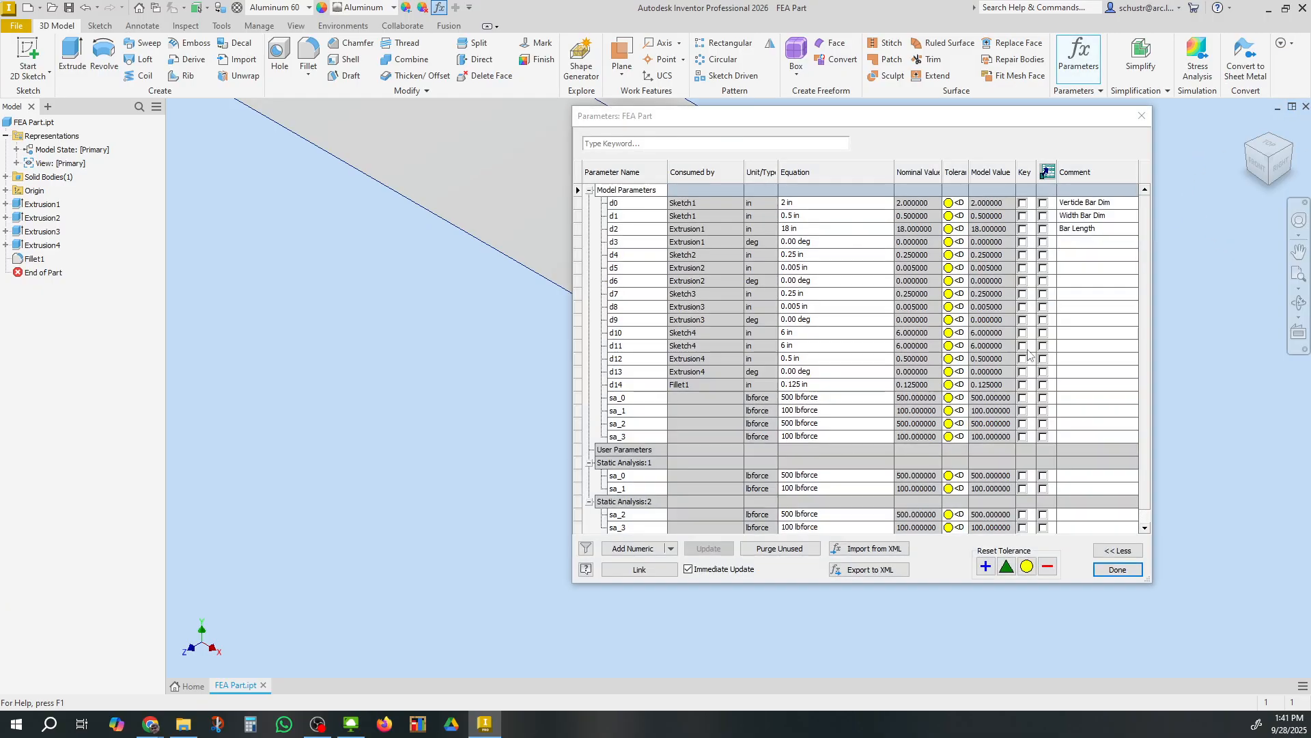
left_click(806, 207)
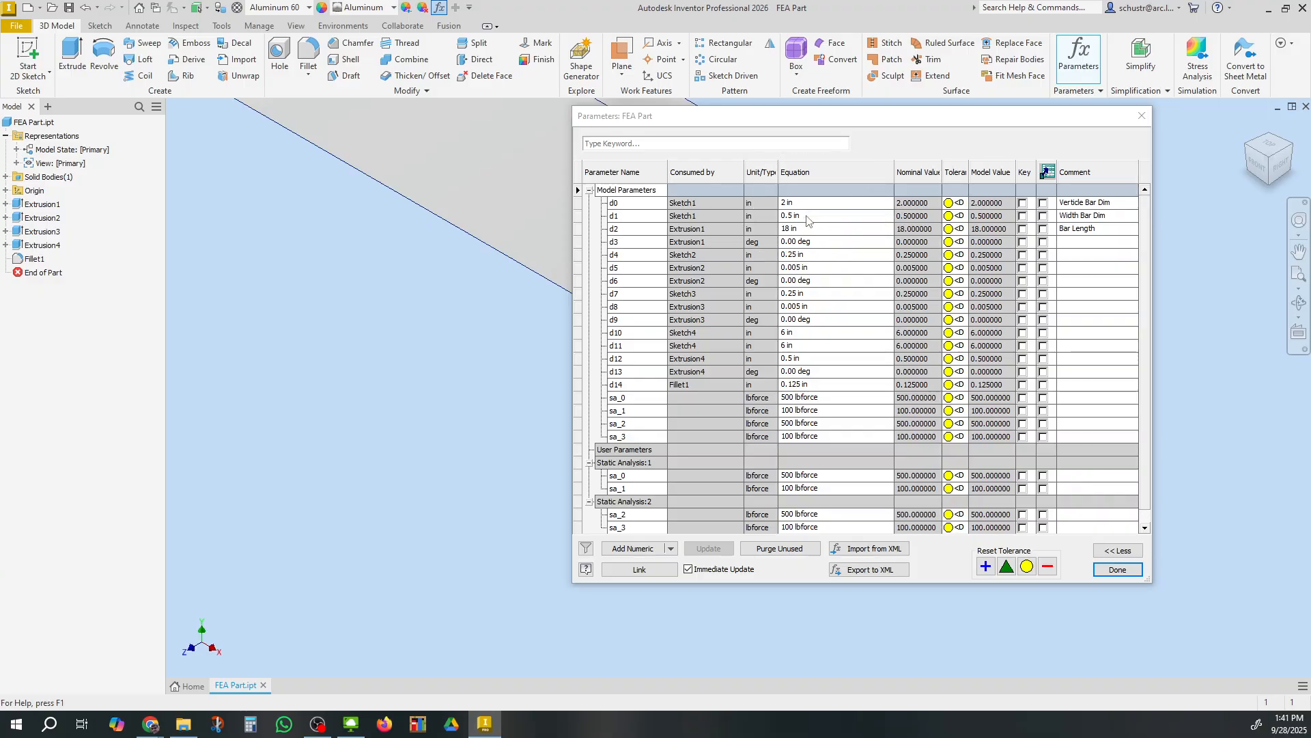
left_click(806, 215)
Switch to the spreadsheet and enter 2 as the bar height in D4
mouse_move(152, 725)
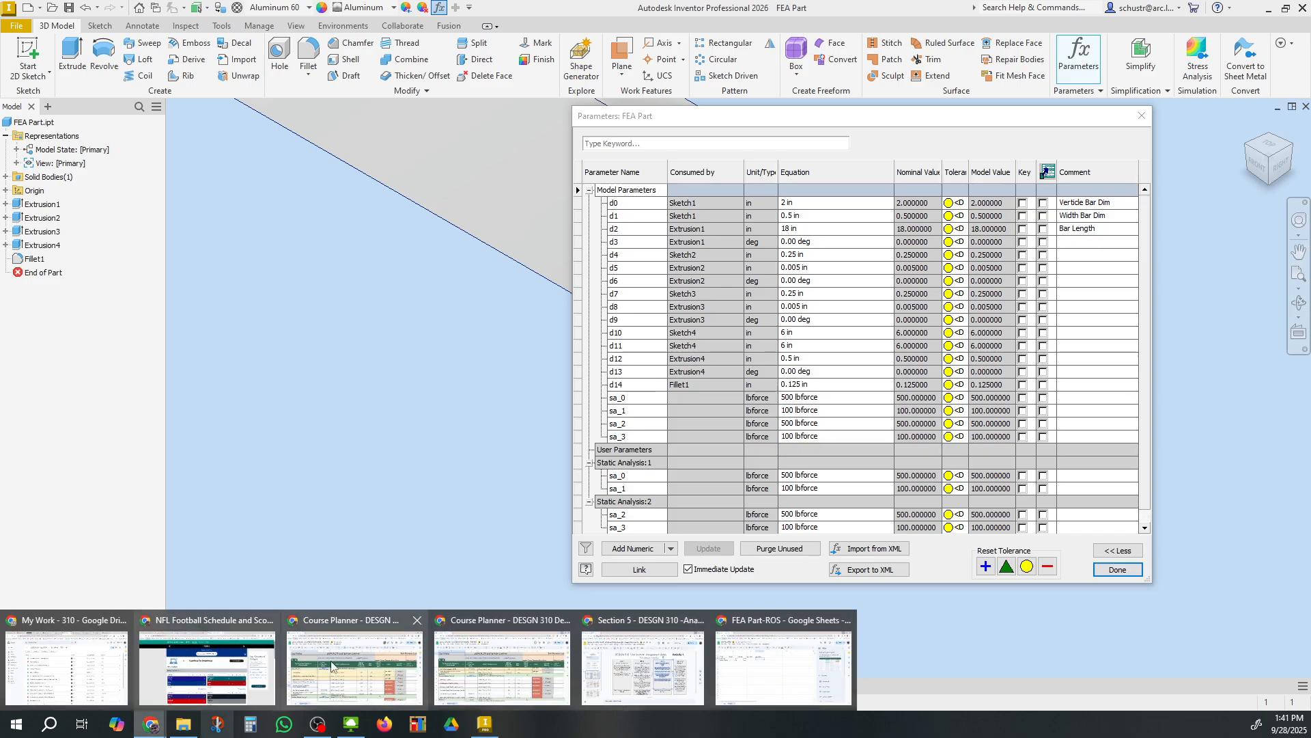
left_click(786, 673)
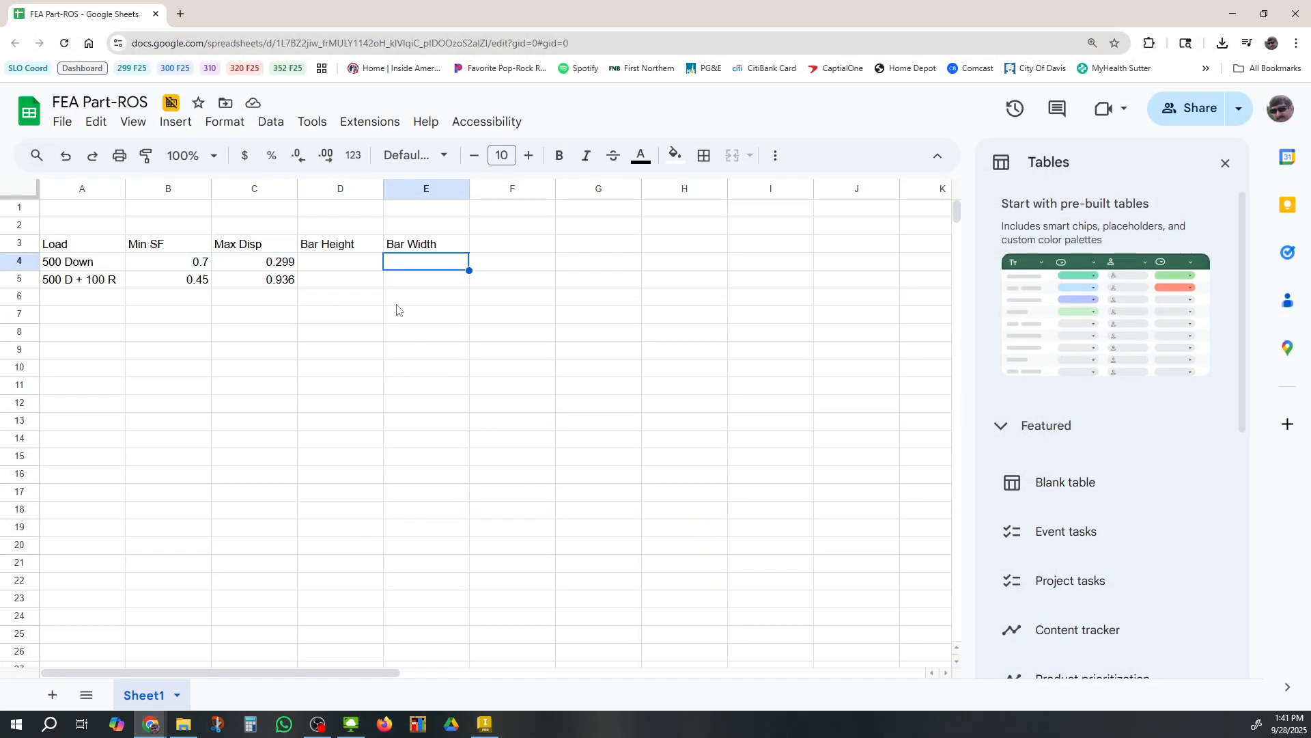
left_click(347, 263)
type("2")
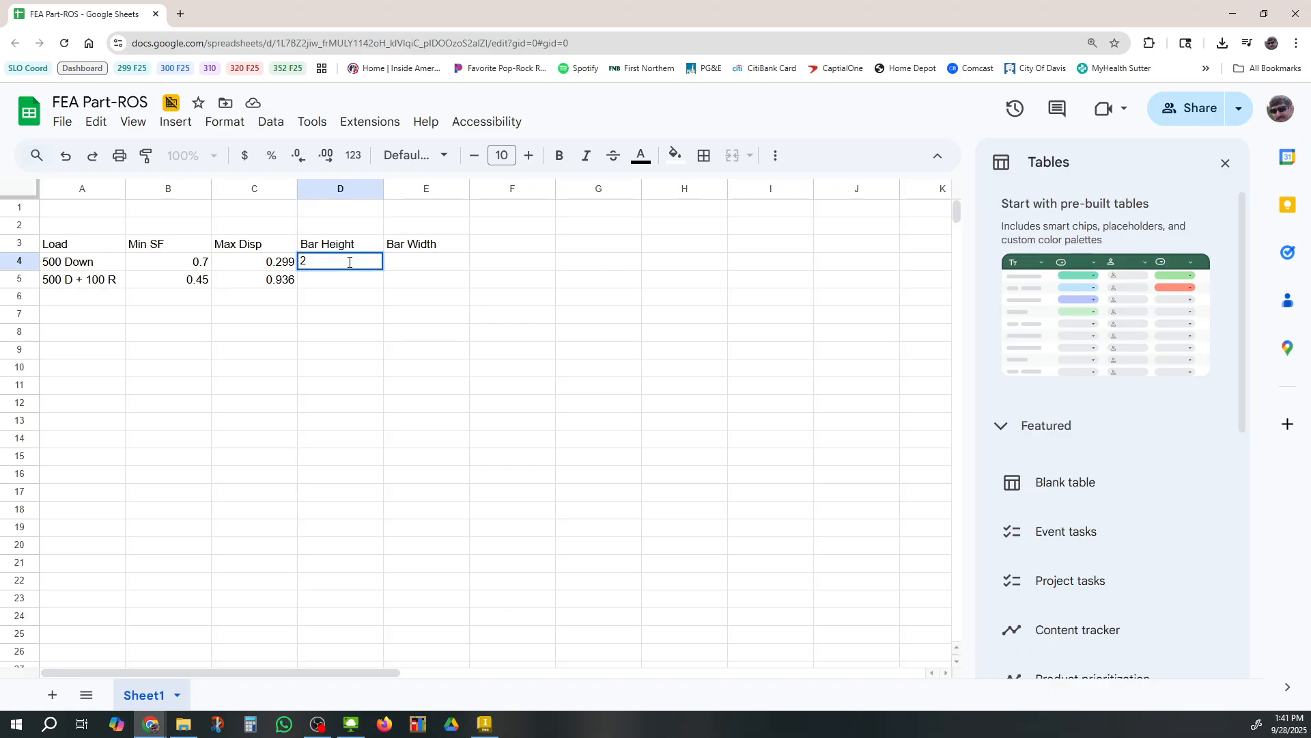
Enter 0.5 as the bar width in E4, then copy the bar height and width into row 5
key("Tab")
type("0.5")
key("Return")
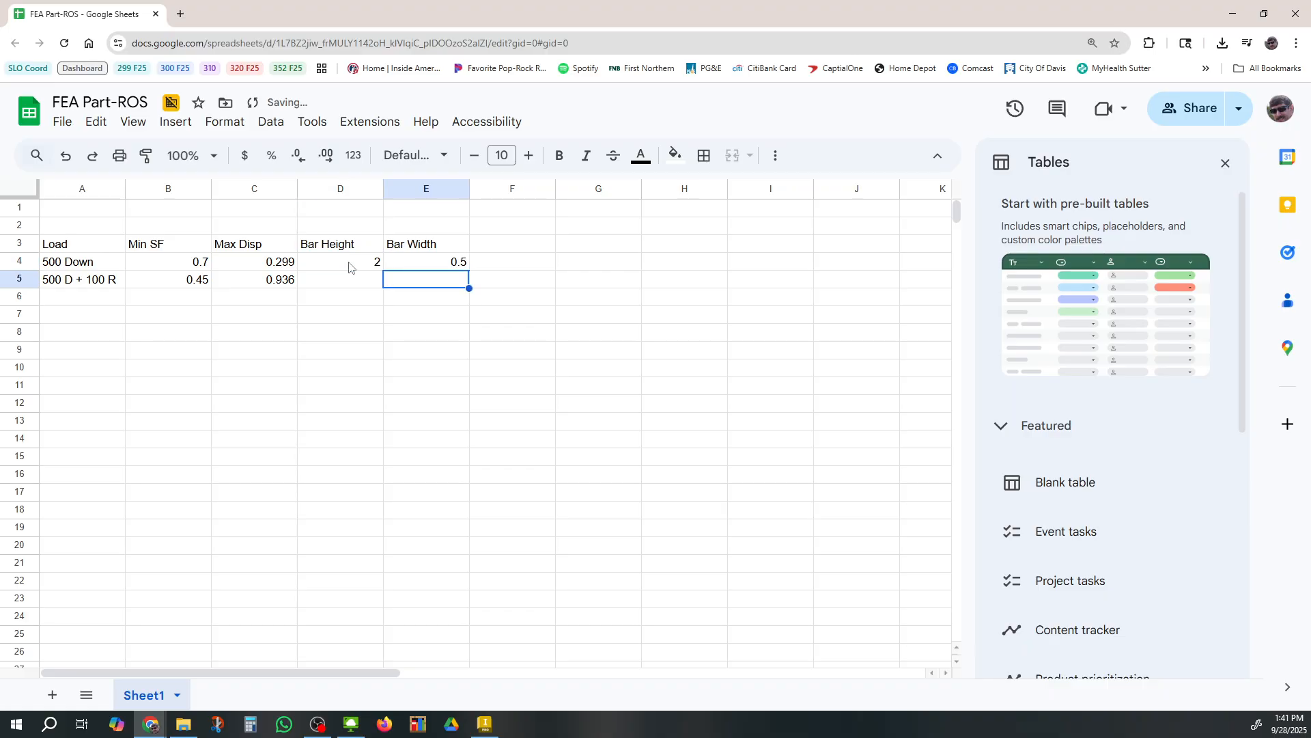
left_click_drag(350, 266, 443, 266)
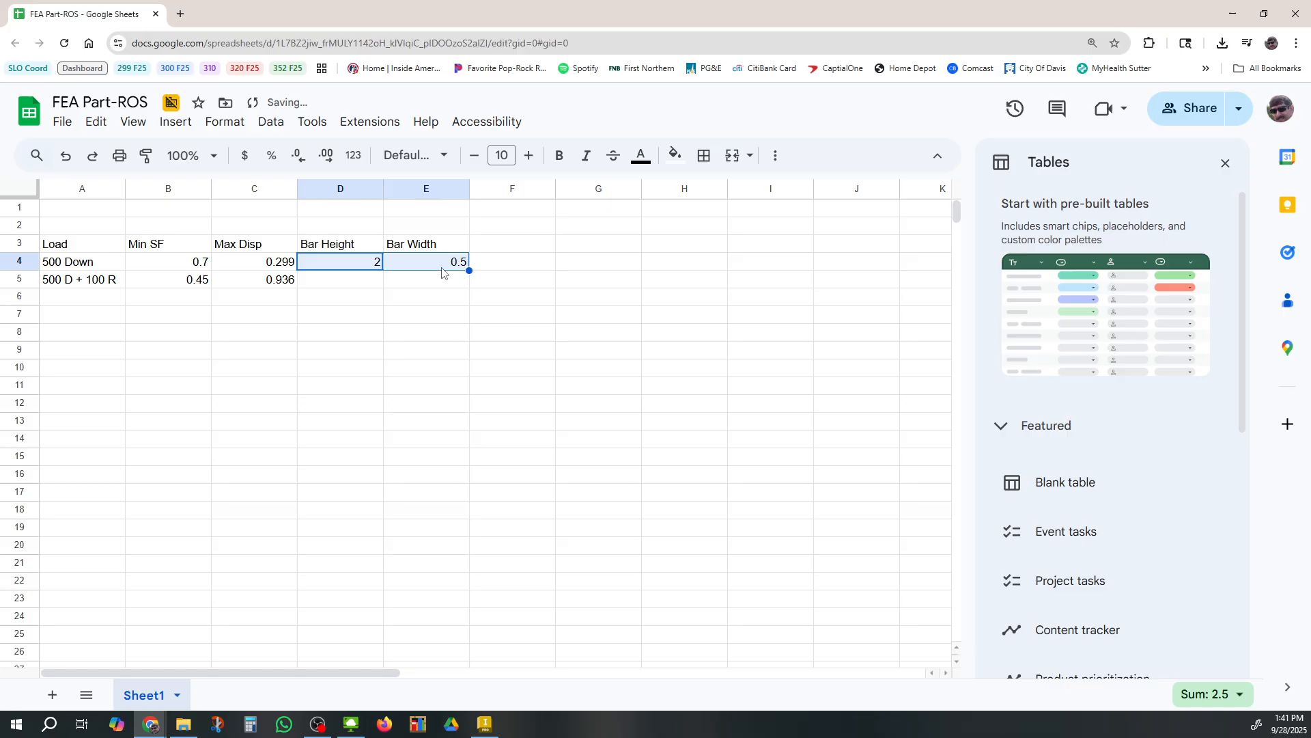
key("ctrl+c")
left_click(361, 288)
key("ctrl+v")
left_click(397, 315)
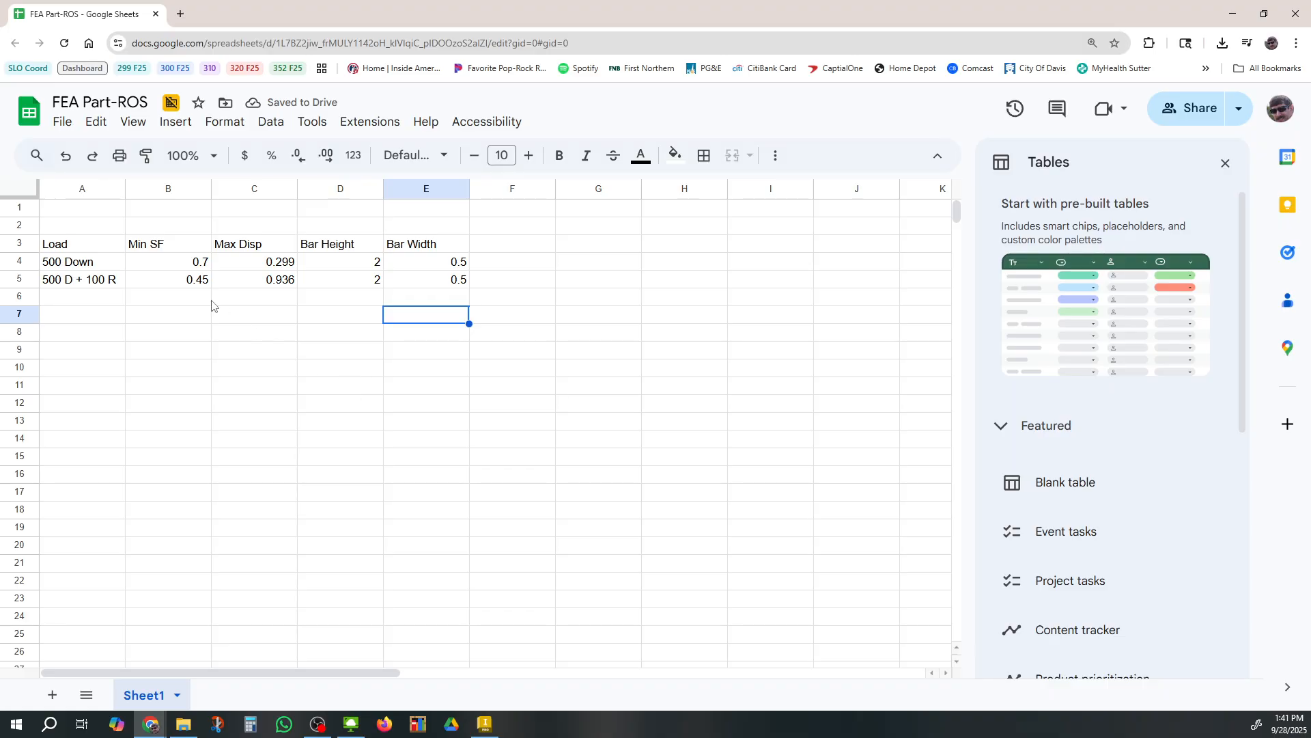
Add a conditional formatting rule to B4:B5 that fills values less than 1 with light red
left_click(176, 267)
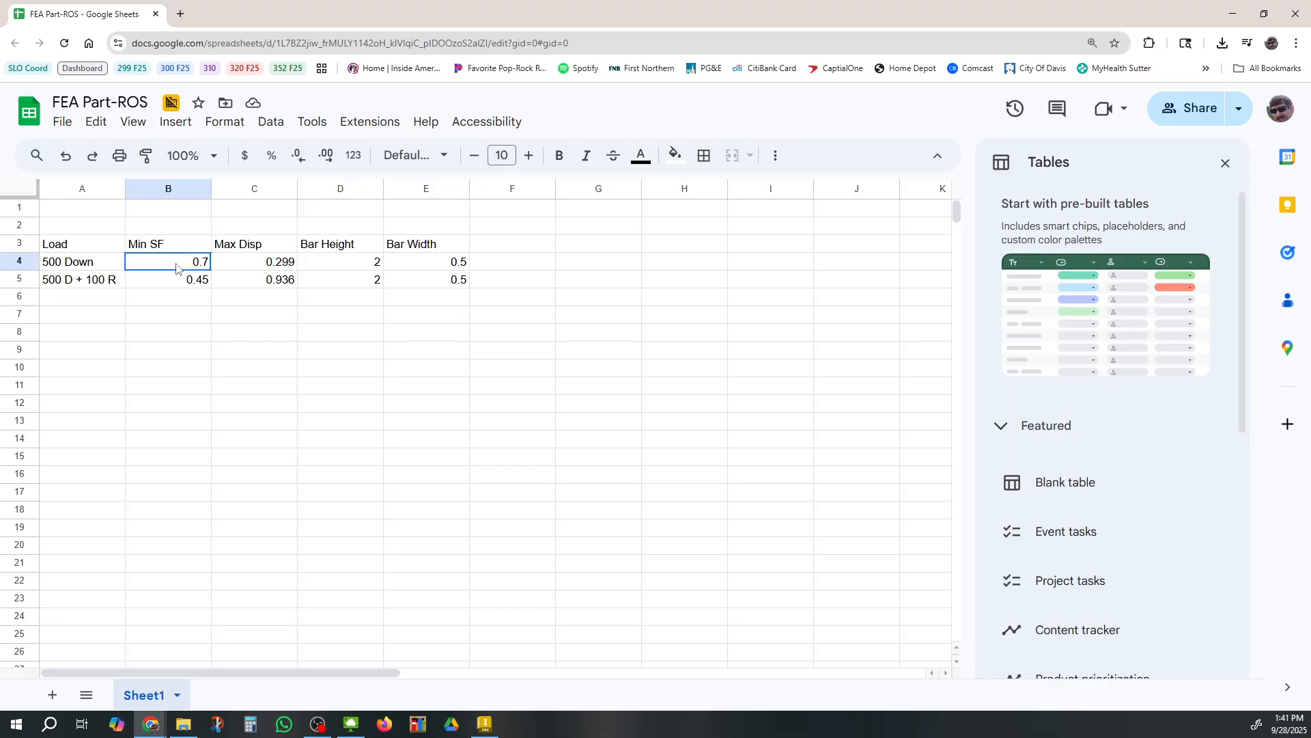
left_click_drag(194, 273, 209, 277)
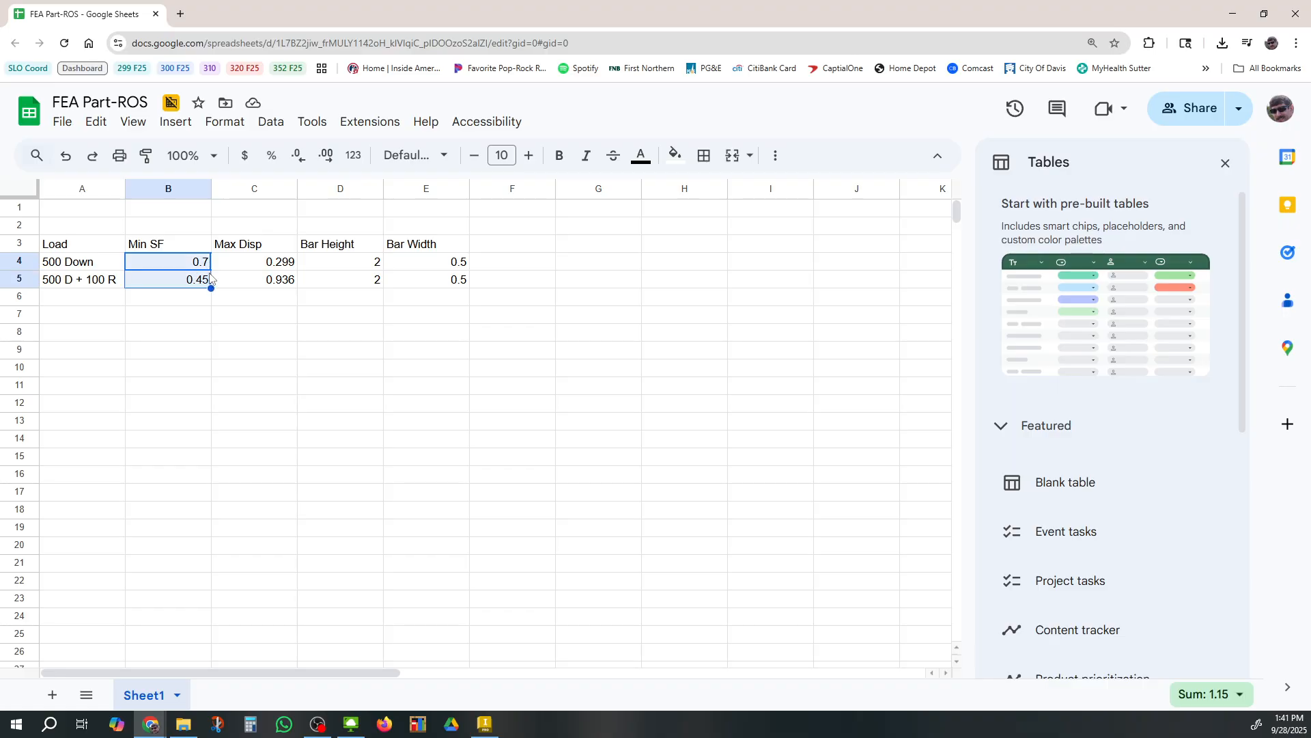
left_click(224, 122)
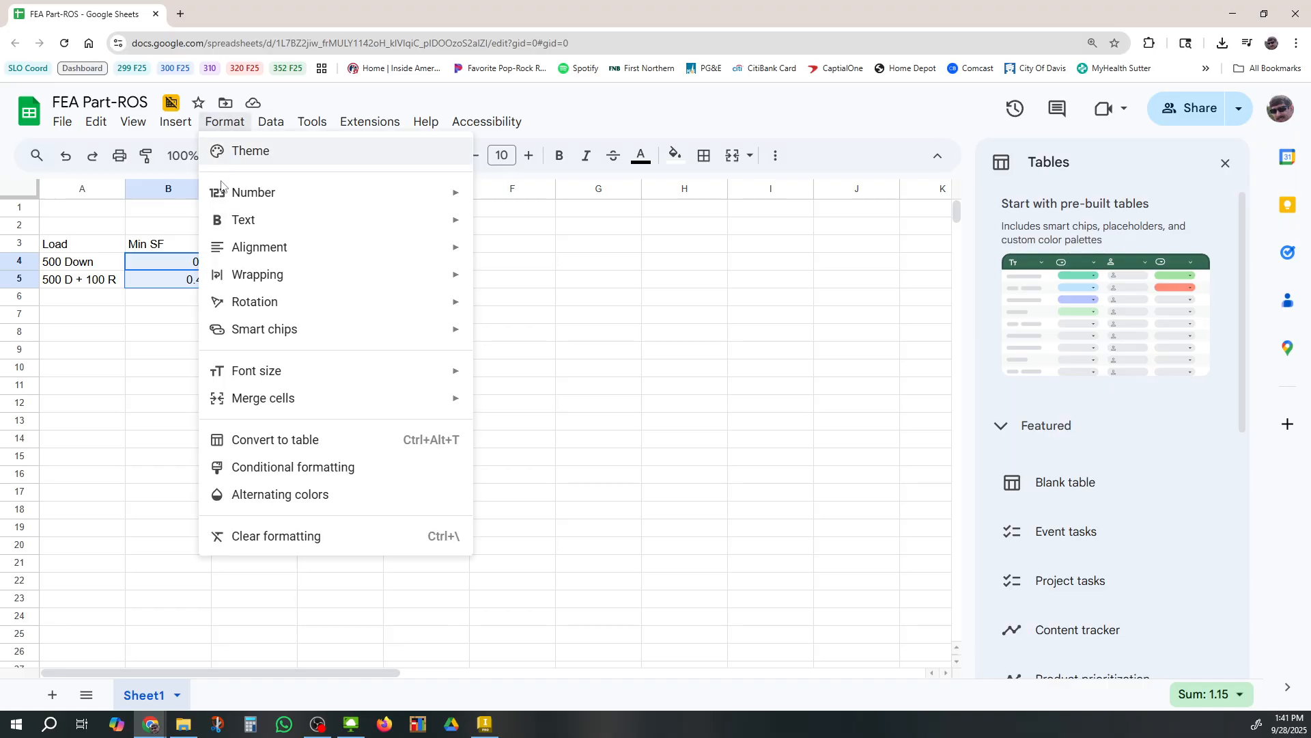
left_click(295, 473)
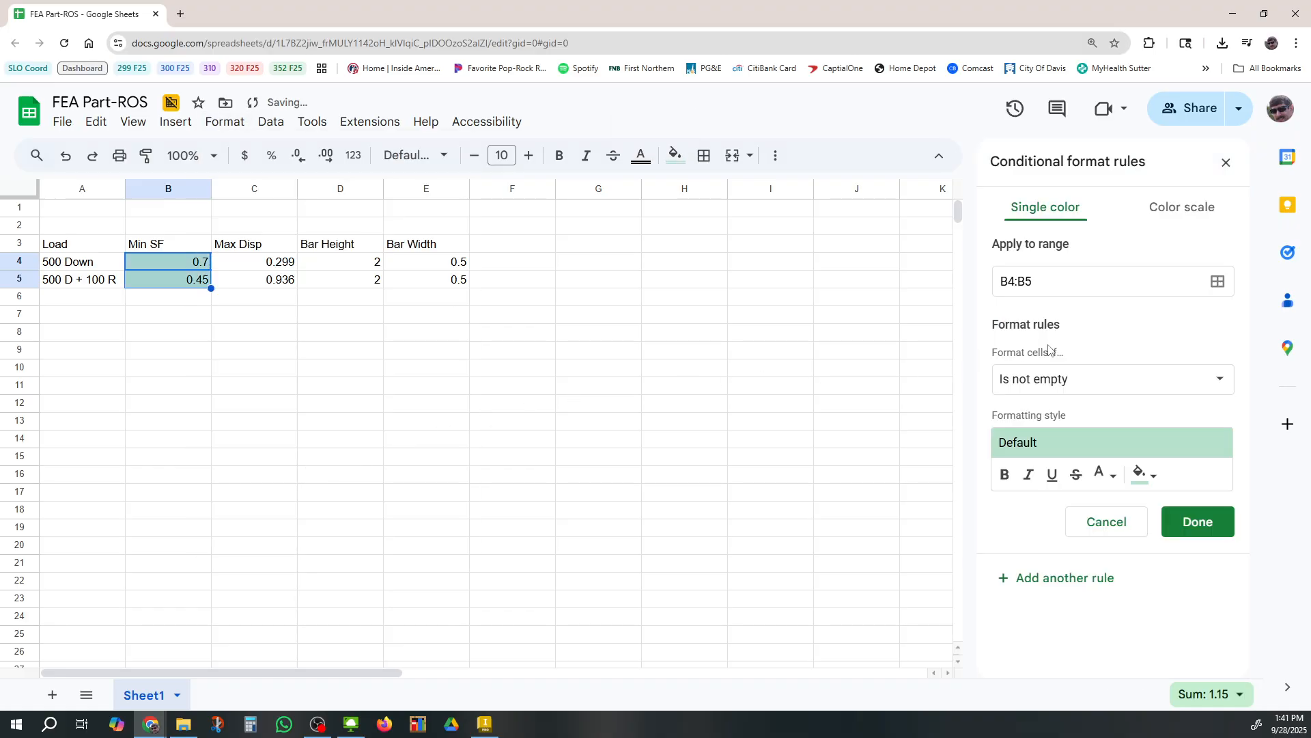
left_click(1093, 384)
scroll(1090, 537, "down", 1)
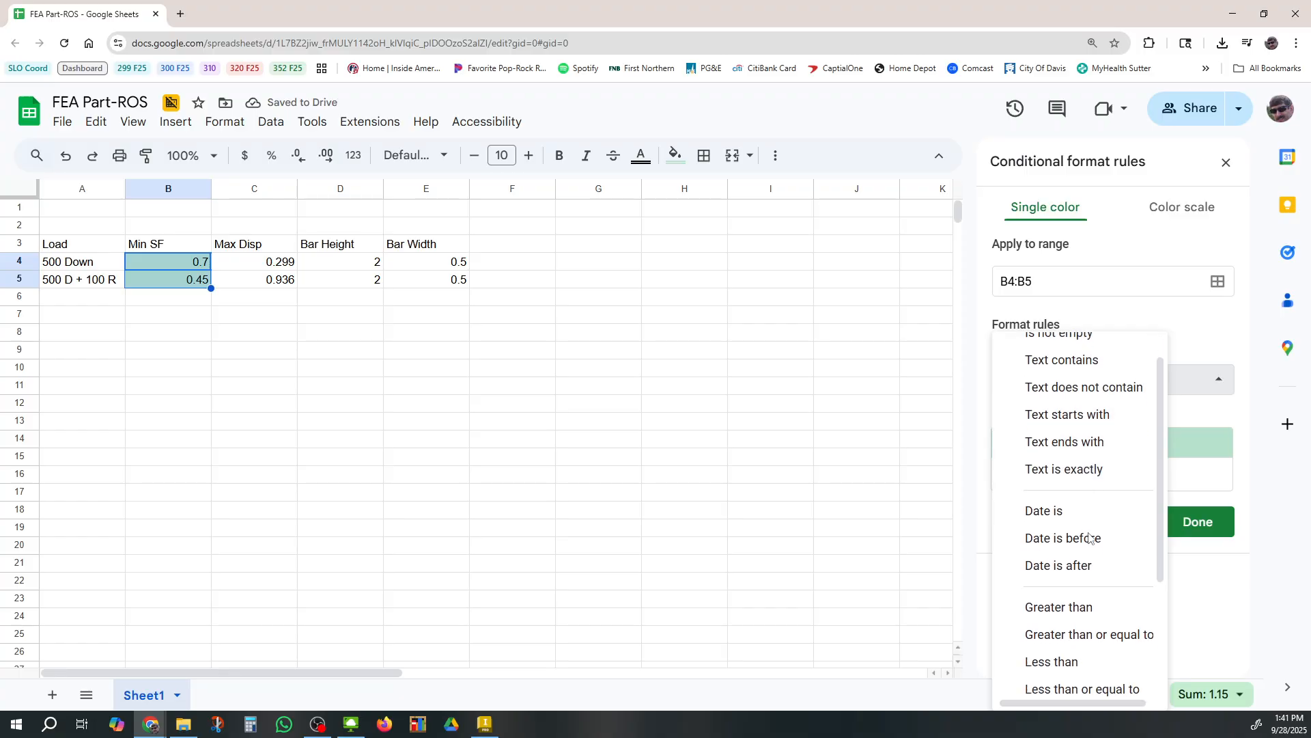
scroll(1090, 538, "down", 1)
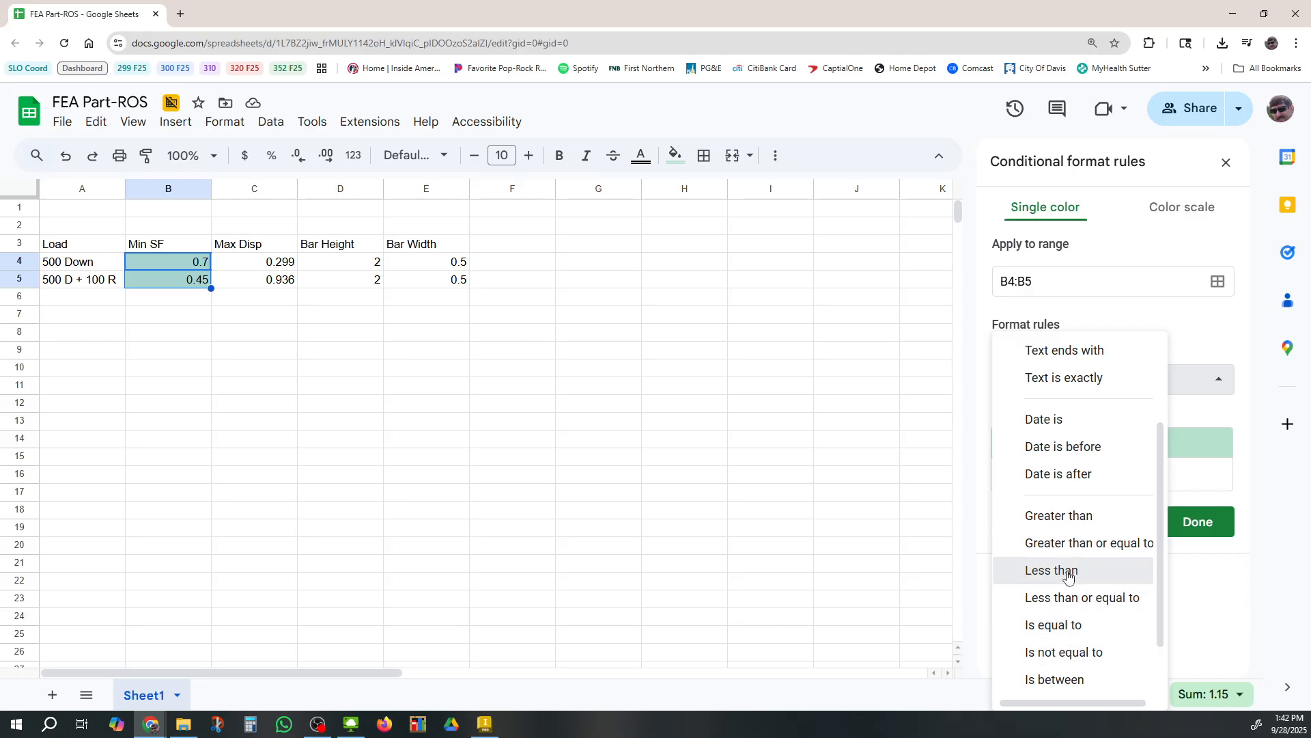
left_click(1067, 572)
left_click(1043, 418)
type("1")
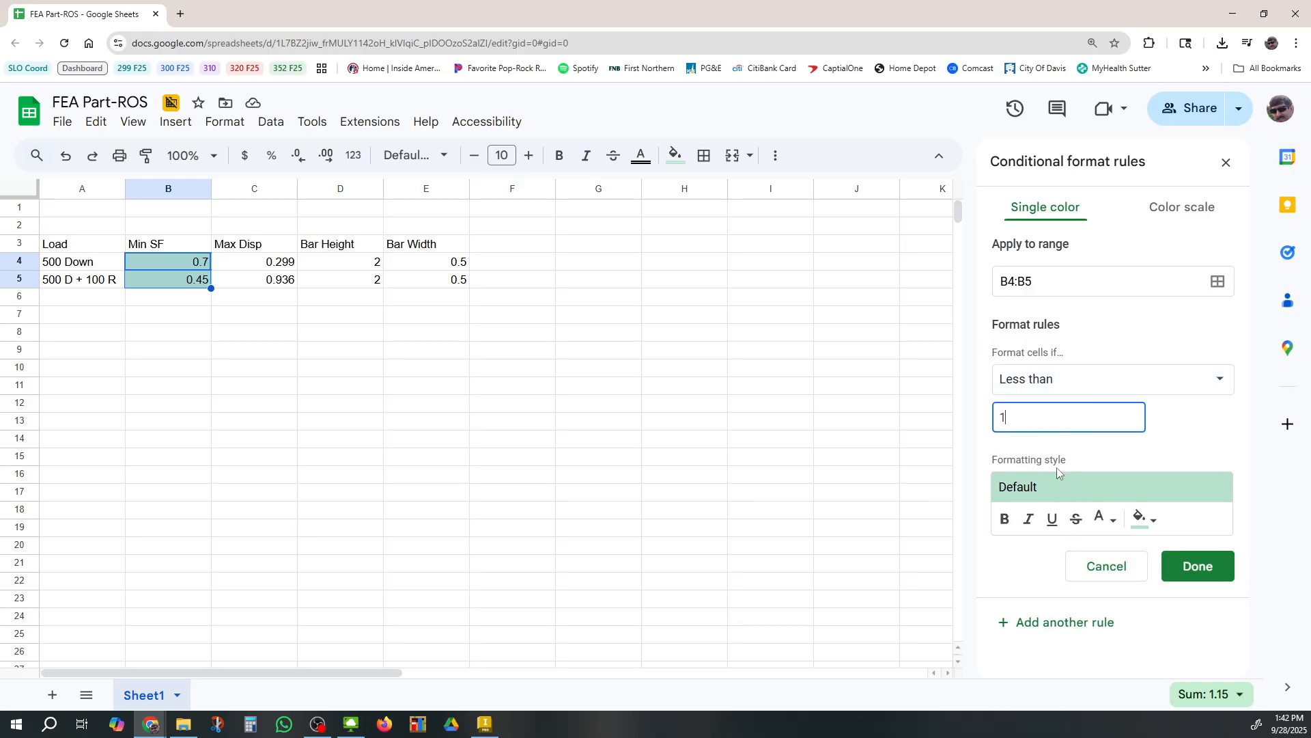
left_click(1141, 521)
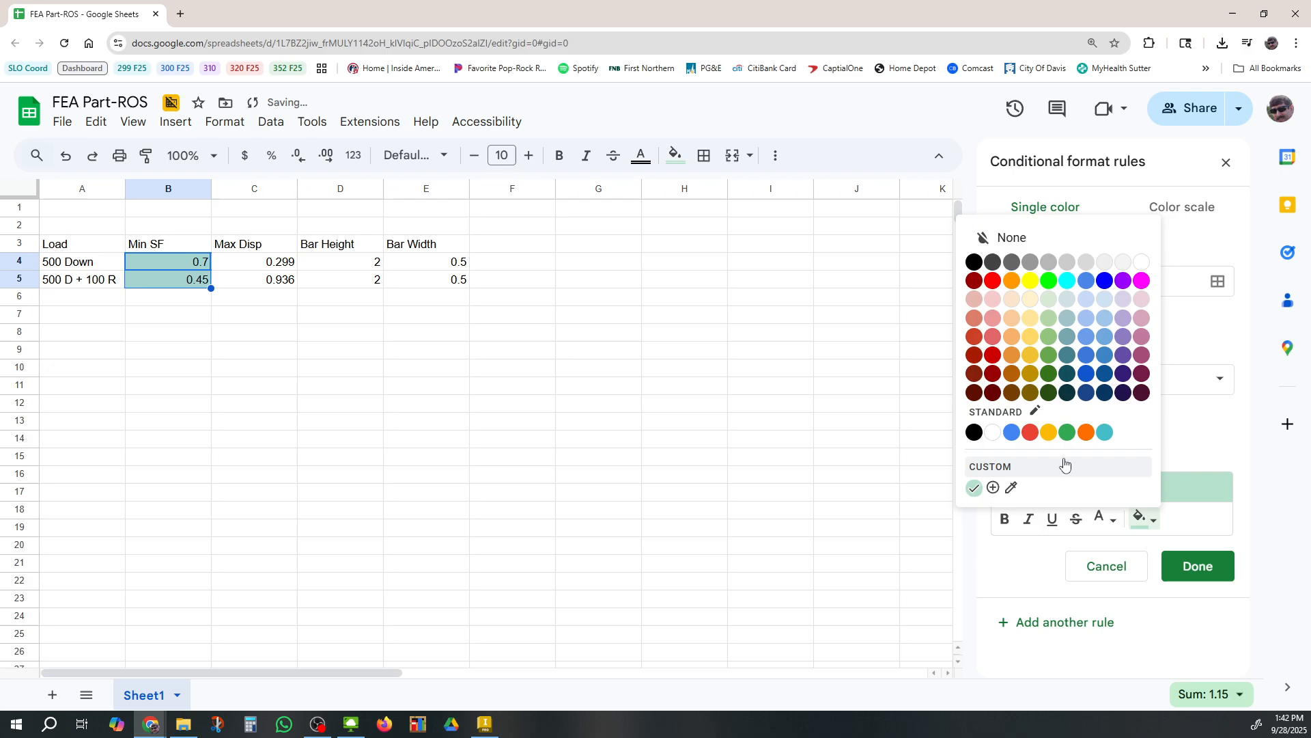
left_click(994, 299)
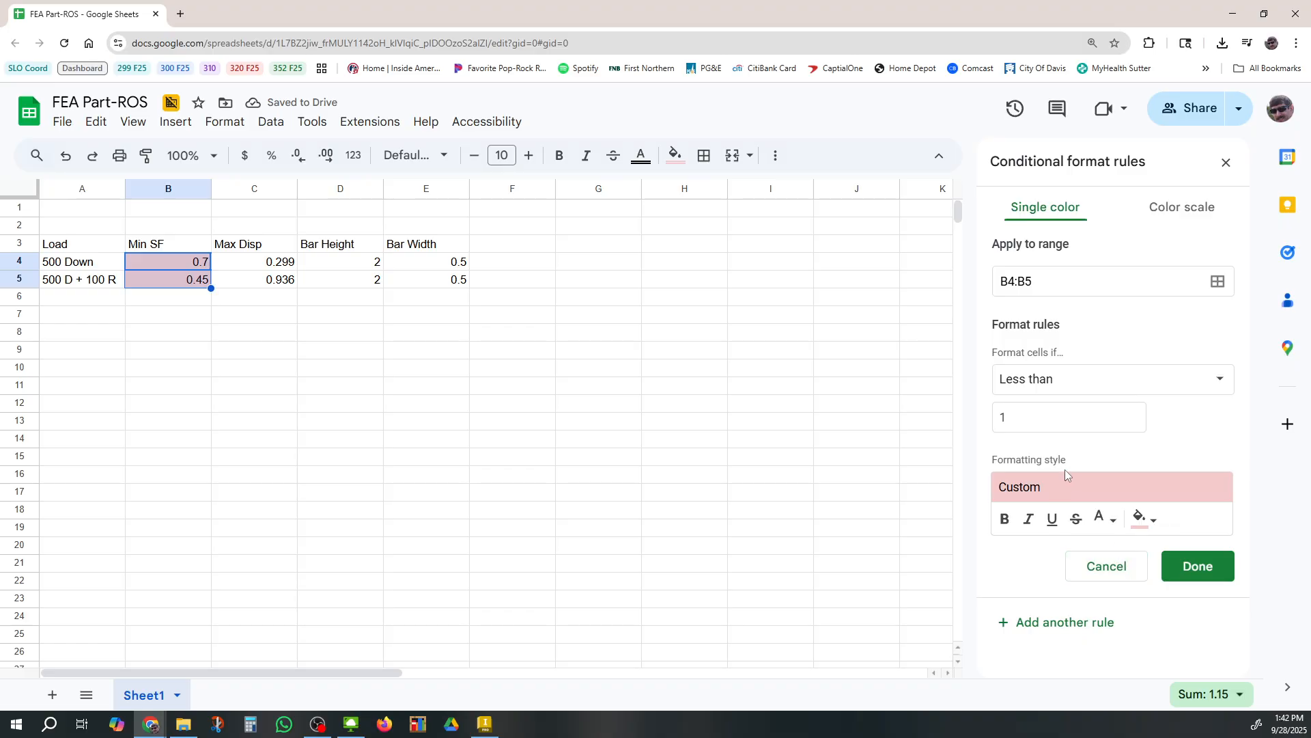
Add a second rule for B4:B5 filling values greater than or equal to 1 with light green
left_click(1060, 623)
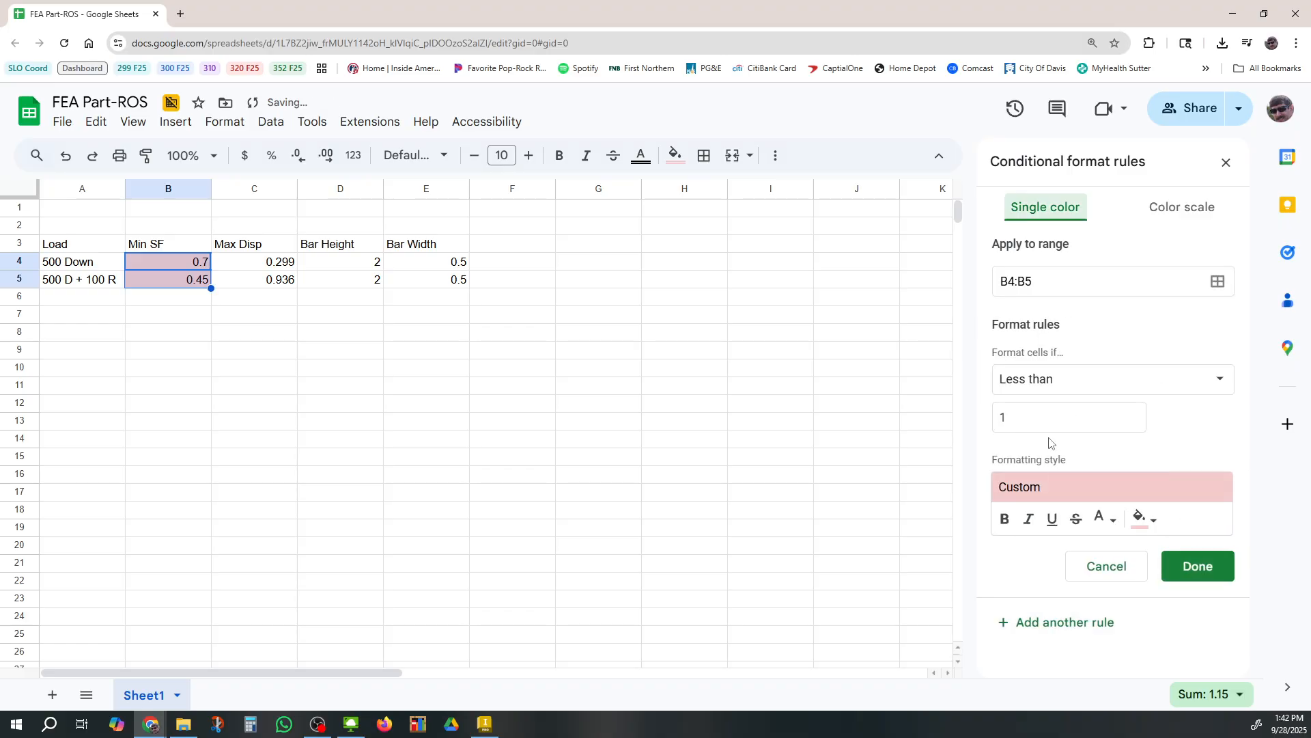
left_click(1059, 387)
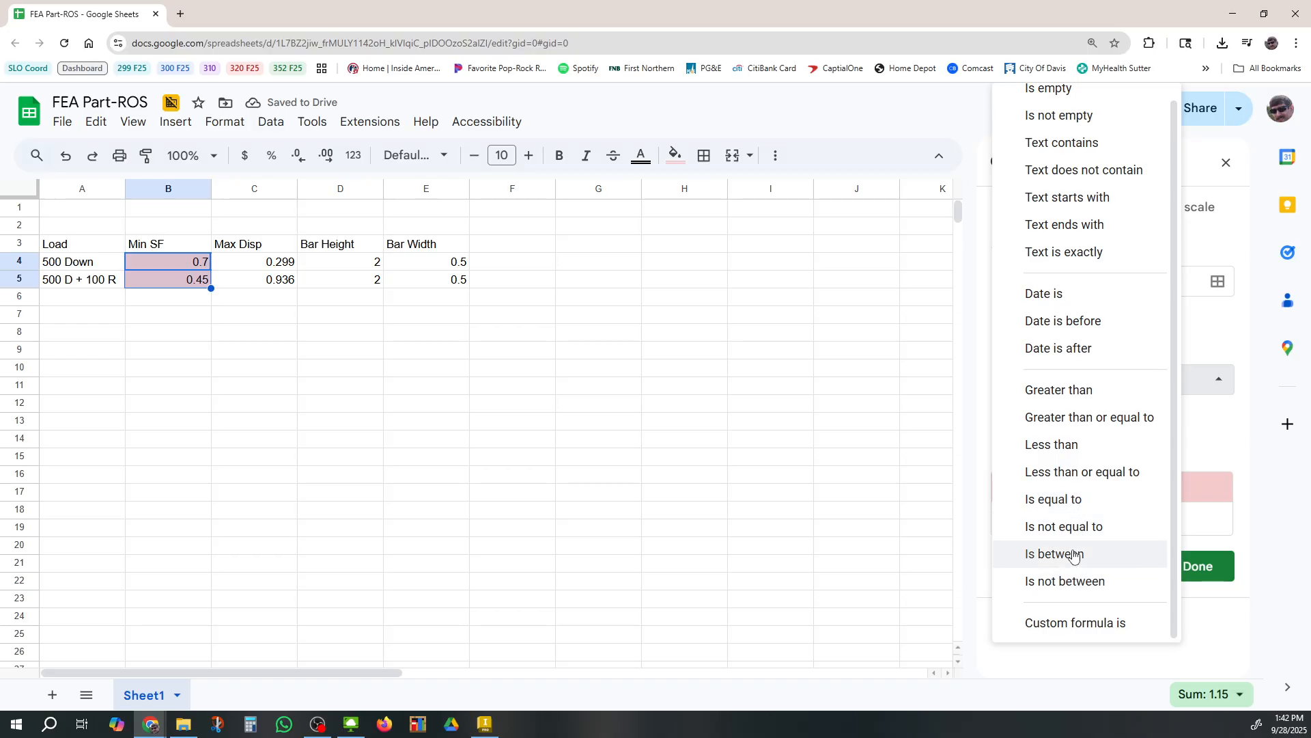
left_click(1075, 418)
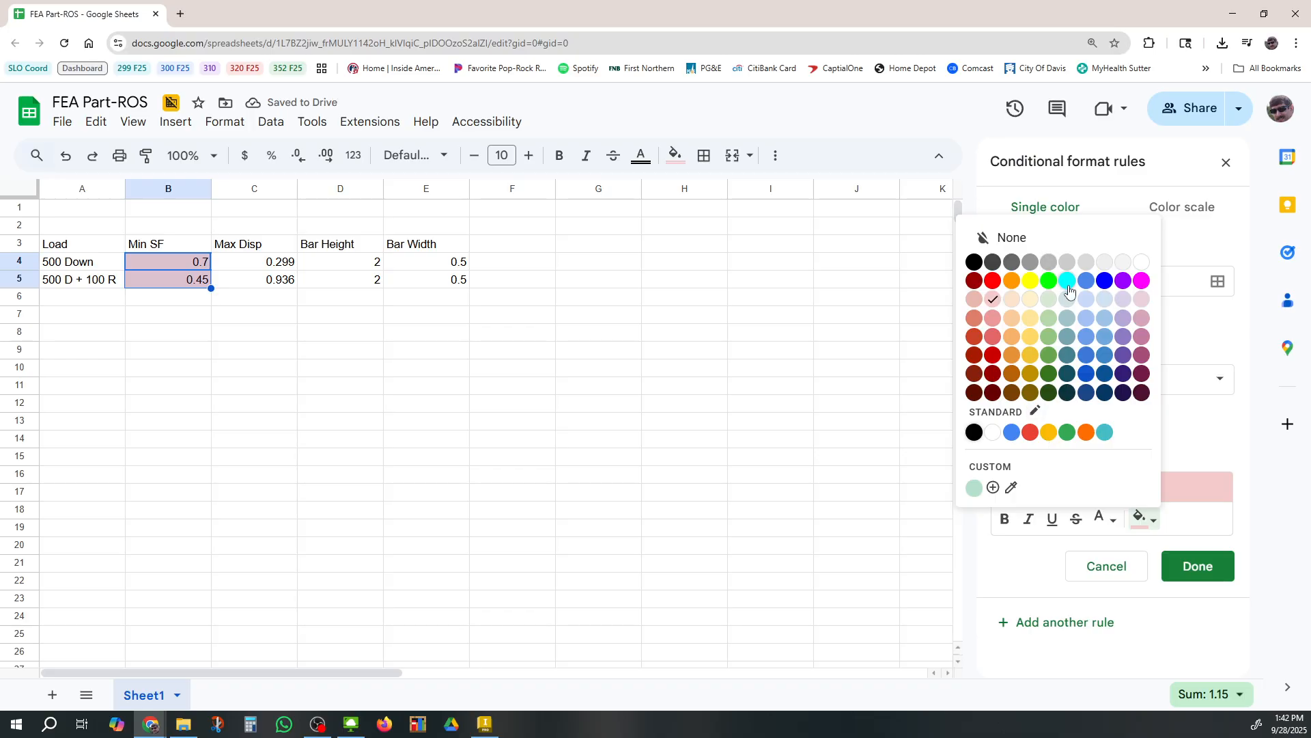
left_click(1047, 300)
left_click(1197, 566)
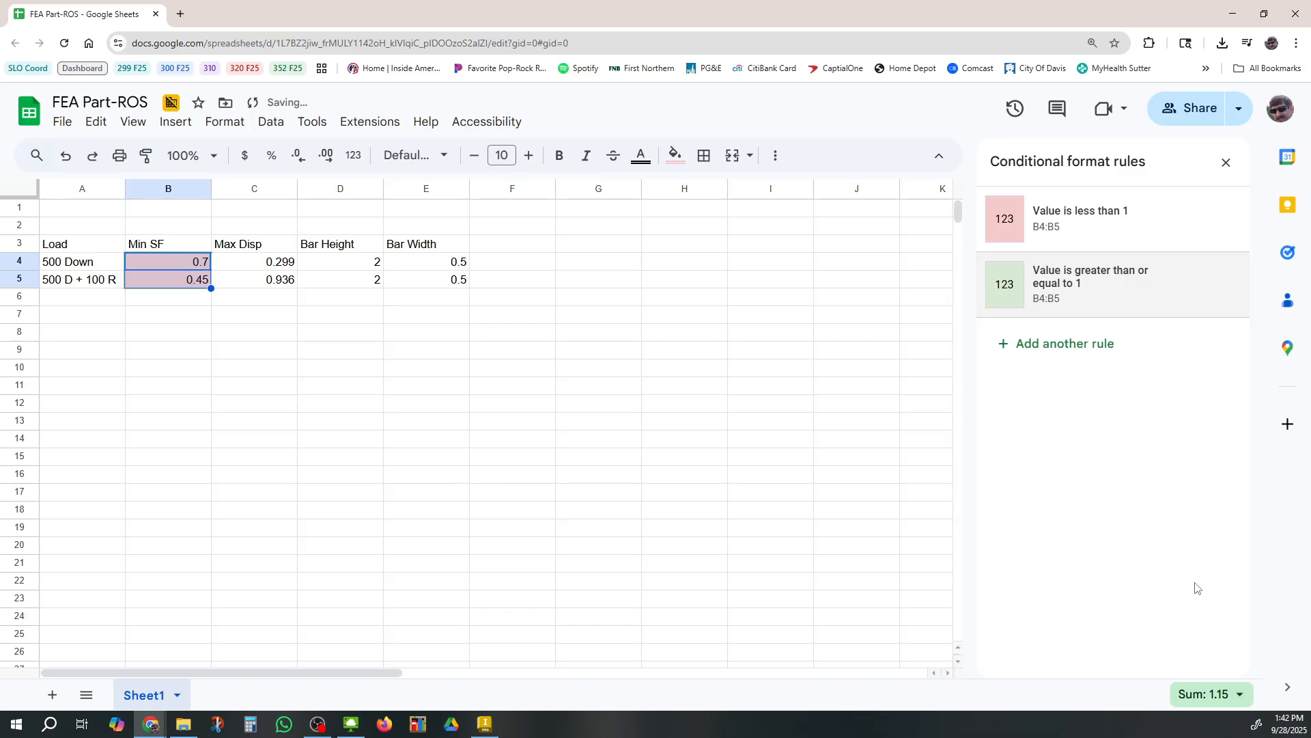
Switch to Inventor and set the bar height parameter d0 to 2.5 in and width d1 to 0.625 in
left_click(574, 519)
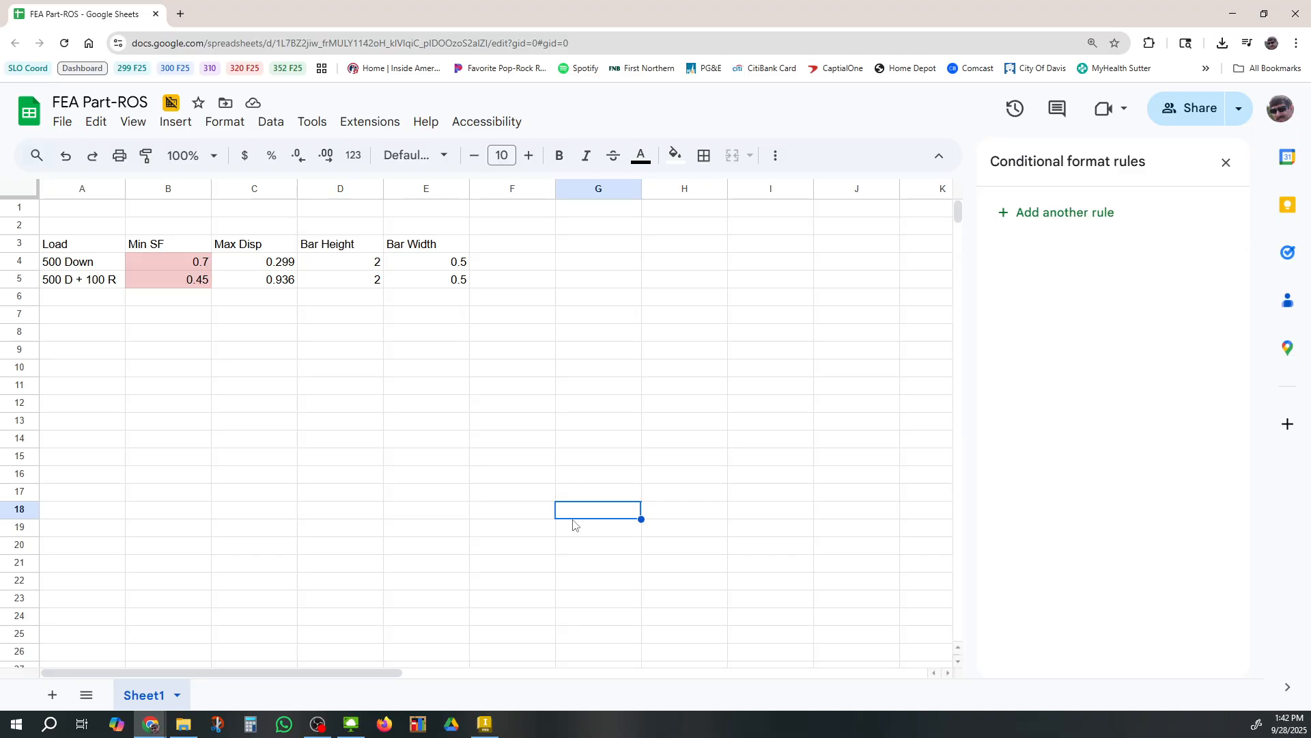
left_click_drag(348, 267, 417, 281)
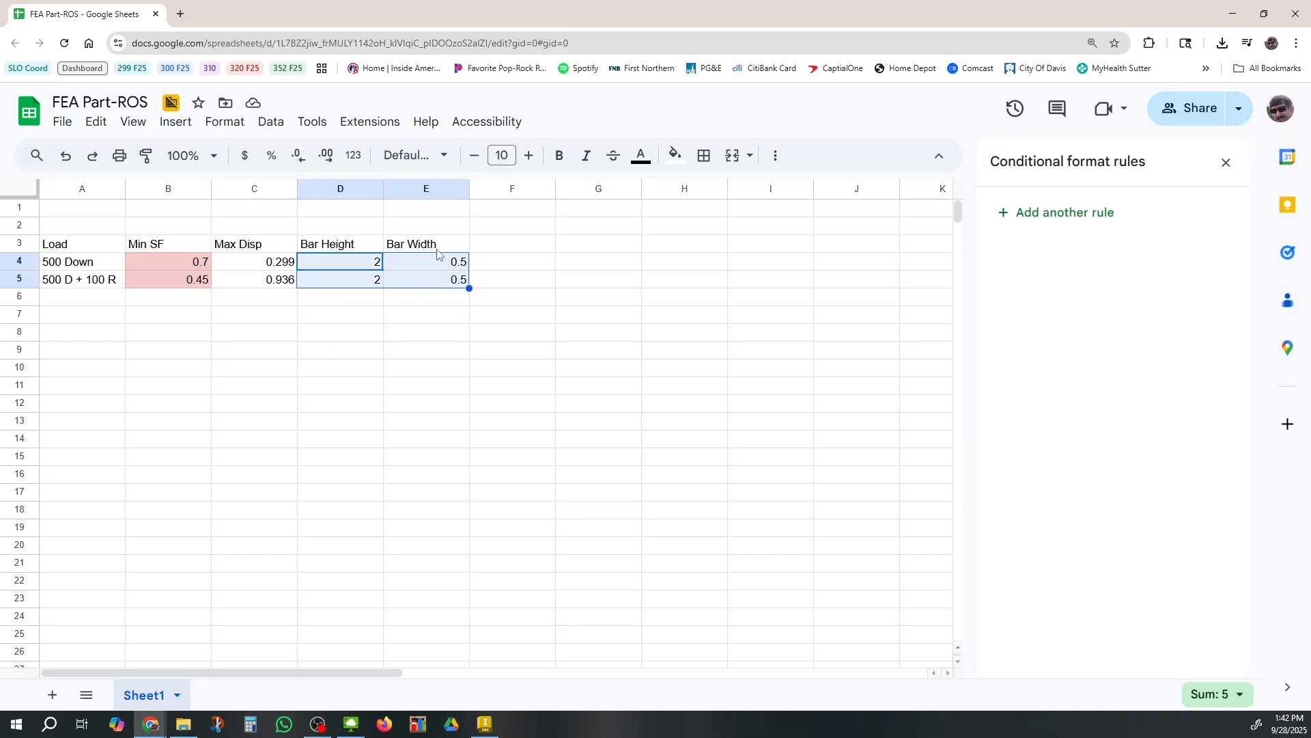
left_click(1233, 14)
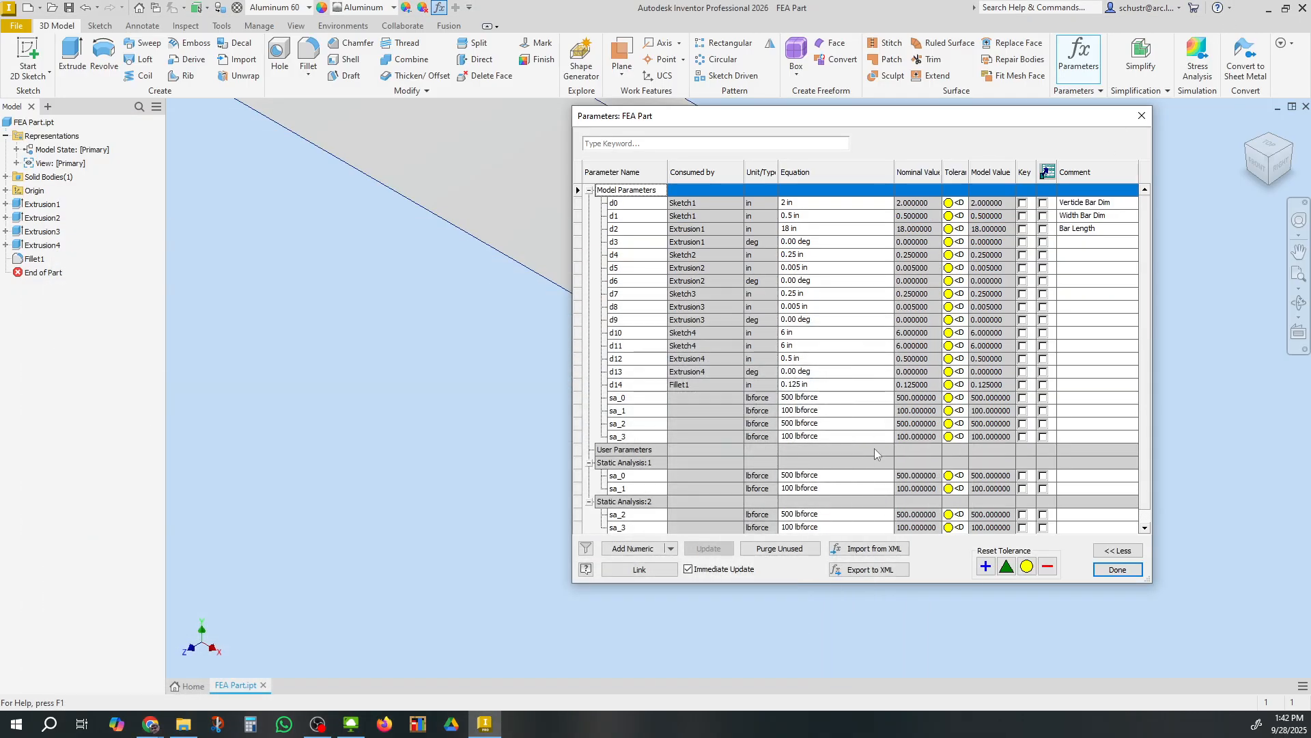
left_click(797, 204)
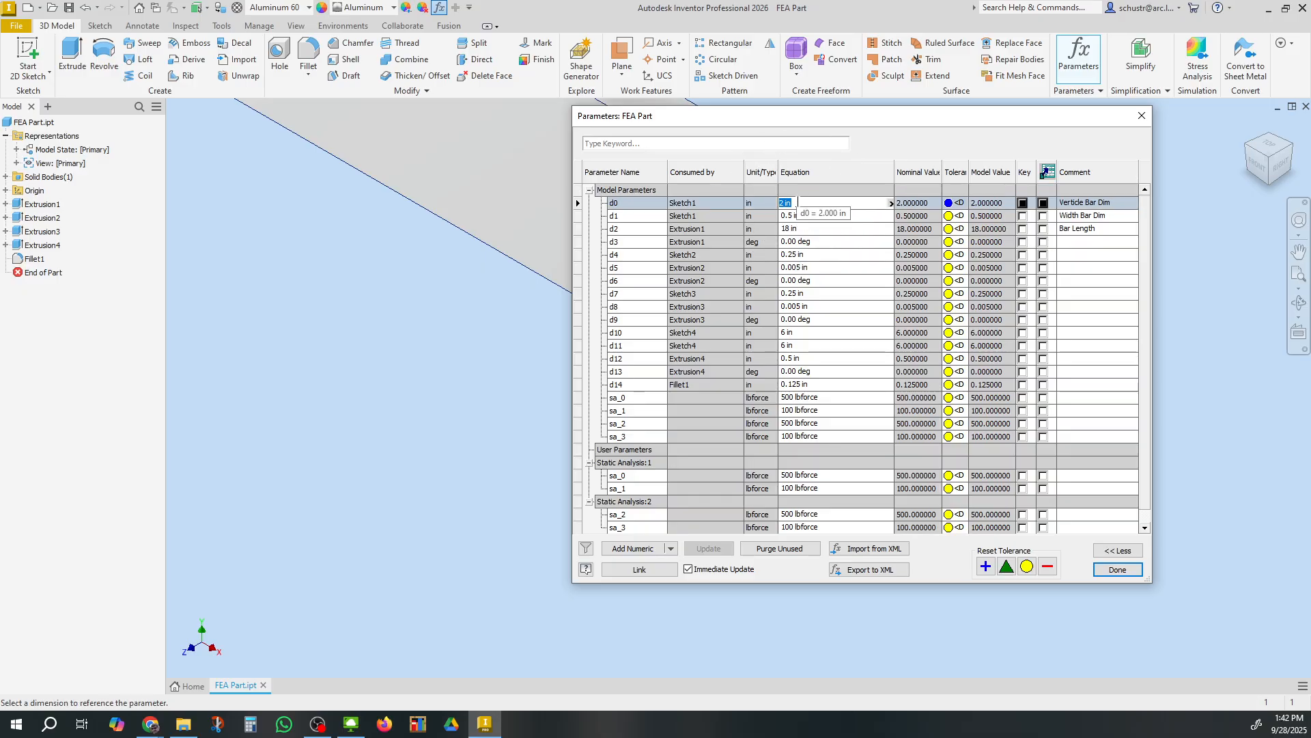
type("2.5")
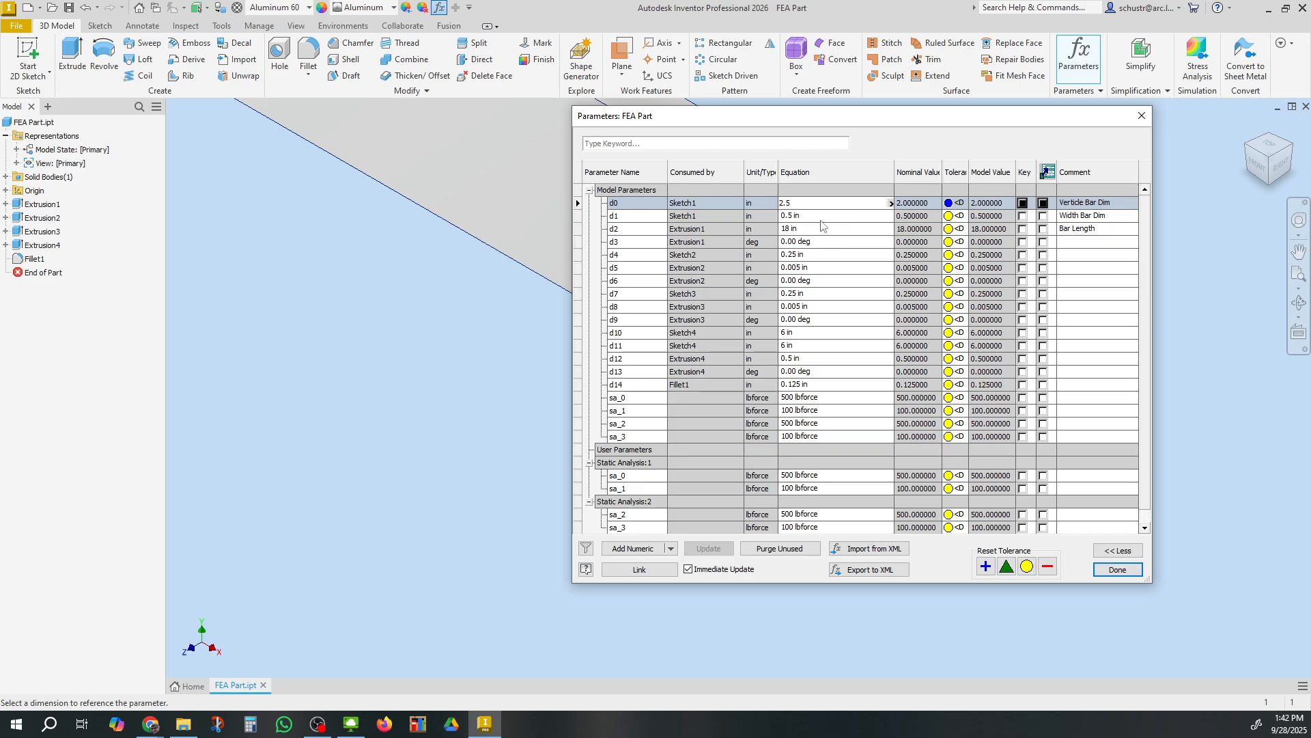
key("Return")
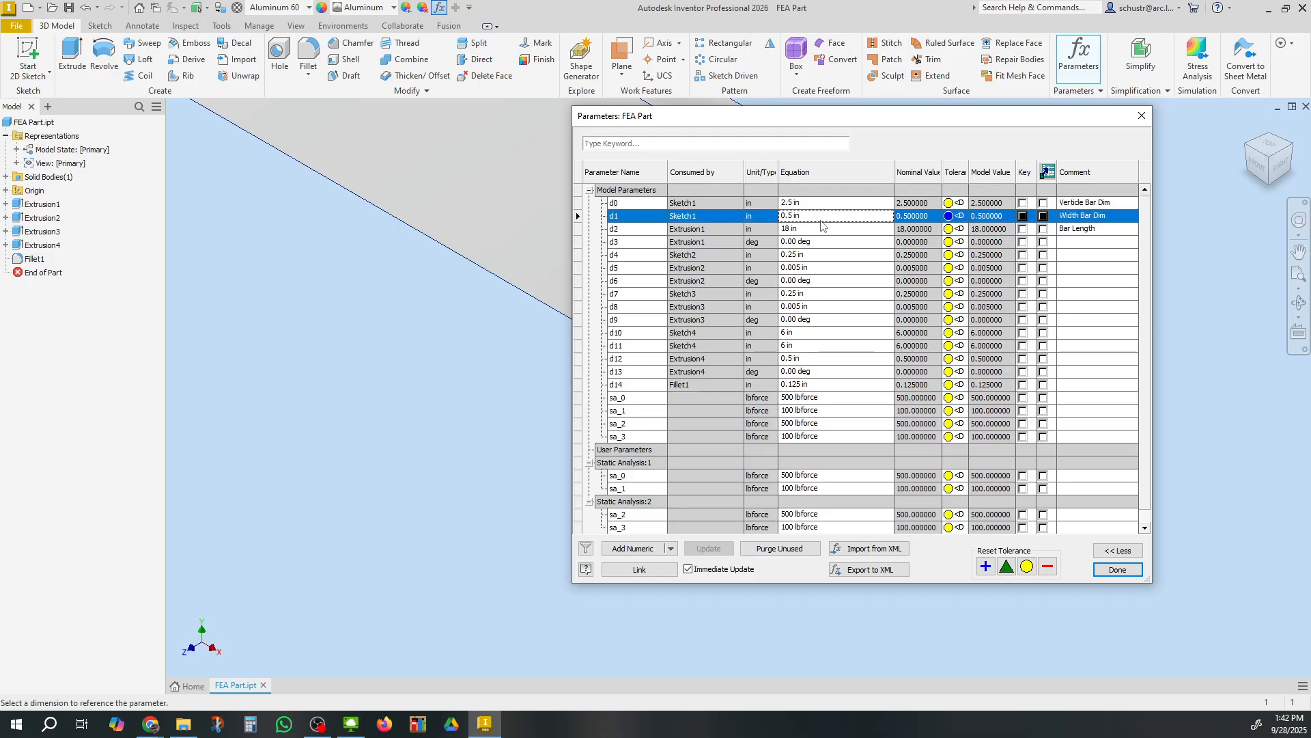
left_click(819, 215)
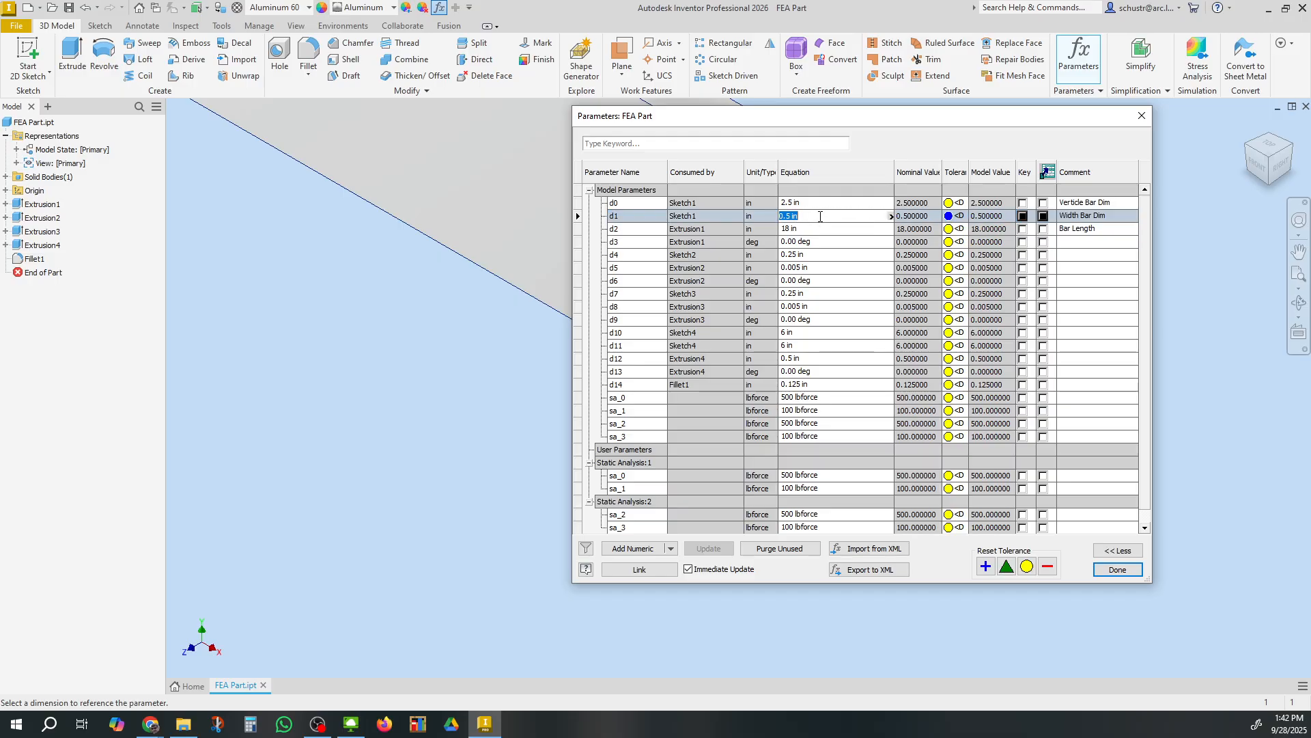
type(".625")
left_click(1117, 569)
Rerun the stress analysis simulation and display the displacement and safety factor results
scroll(1016, 539, "up", 3)
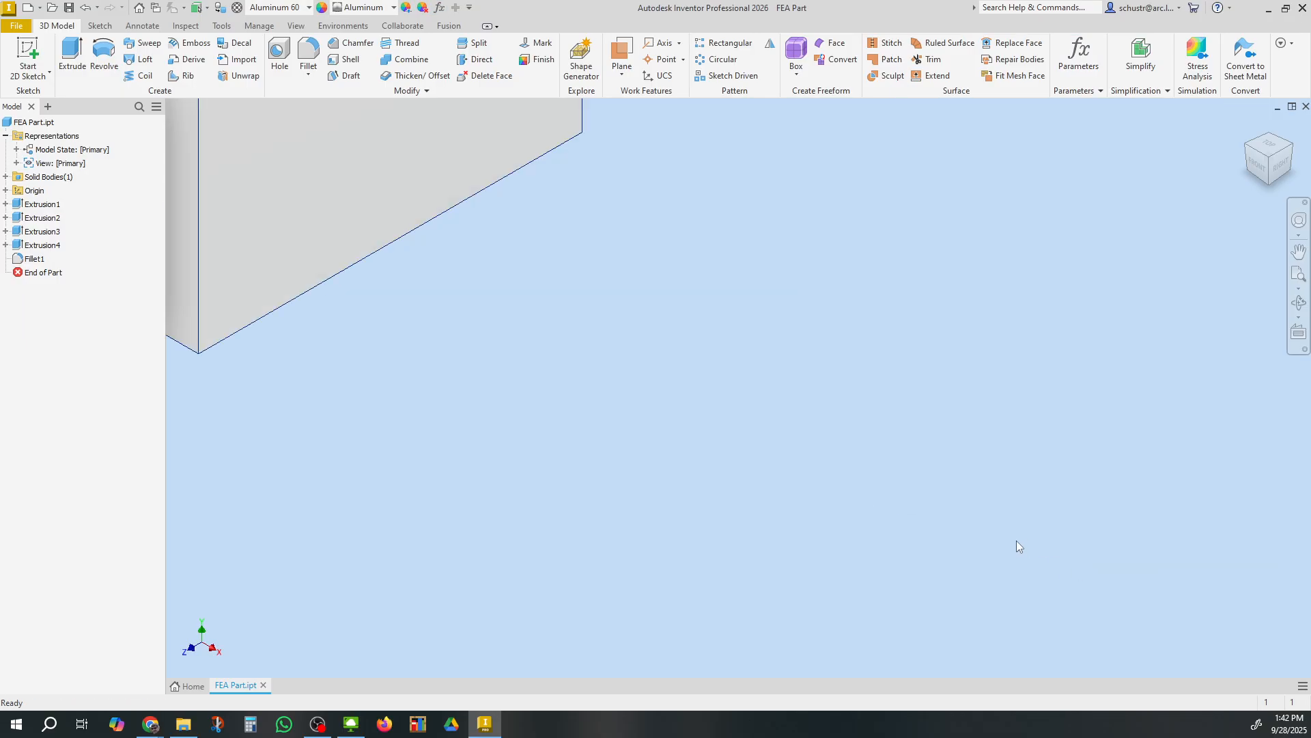
scroll(1016, 540, "down", 5)
middle_click_drag(1016, 539, 1001, 574)
scroll(1002, 574, "down", 2)
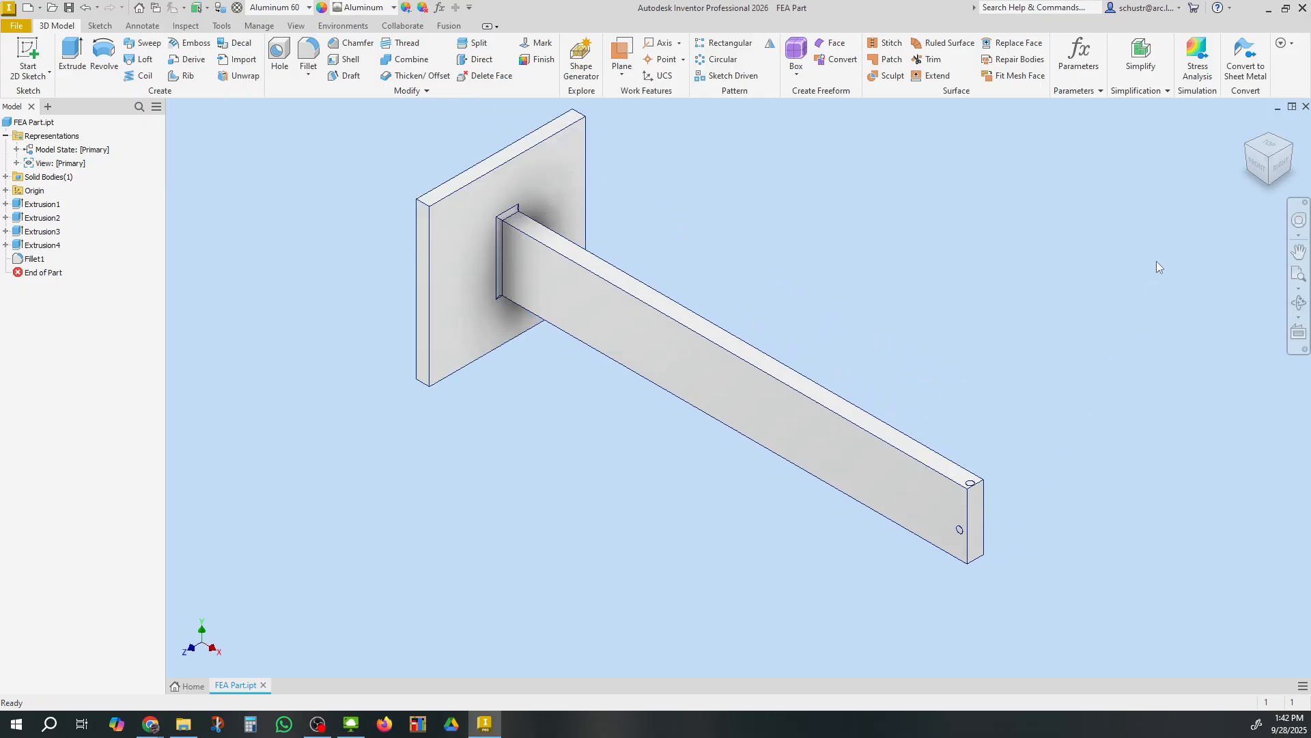
left_click(1197, 58)
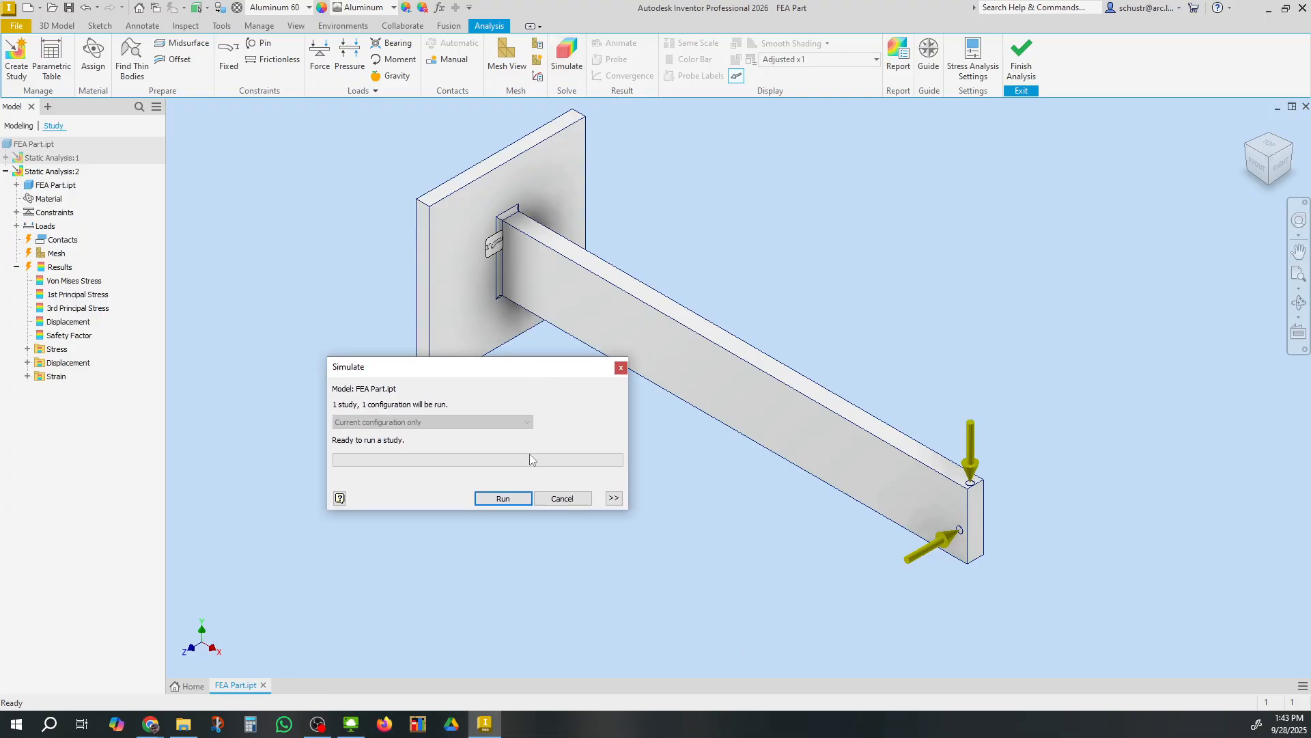
left_click(525, 500)
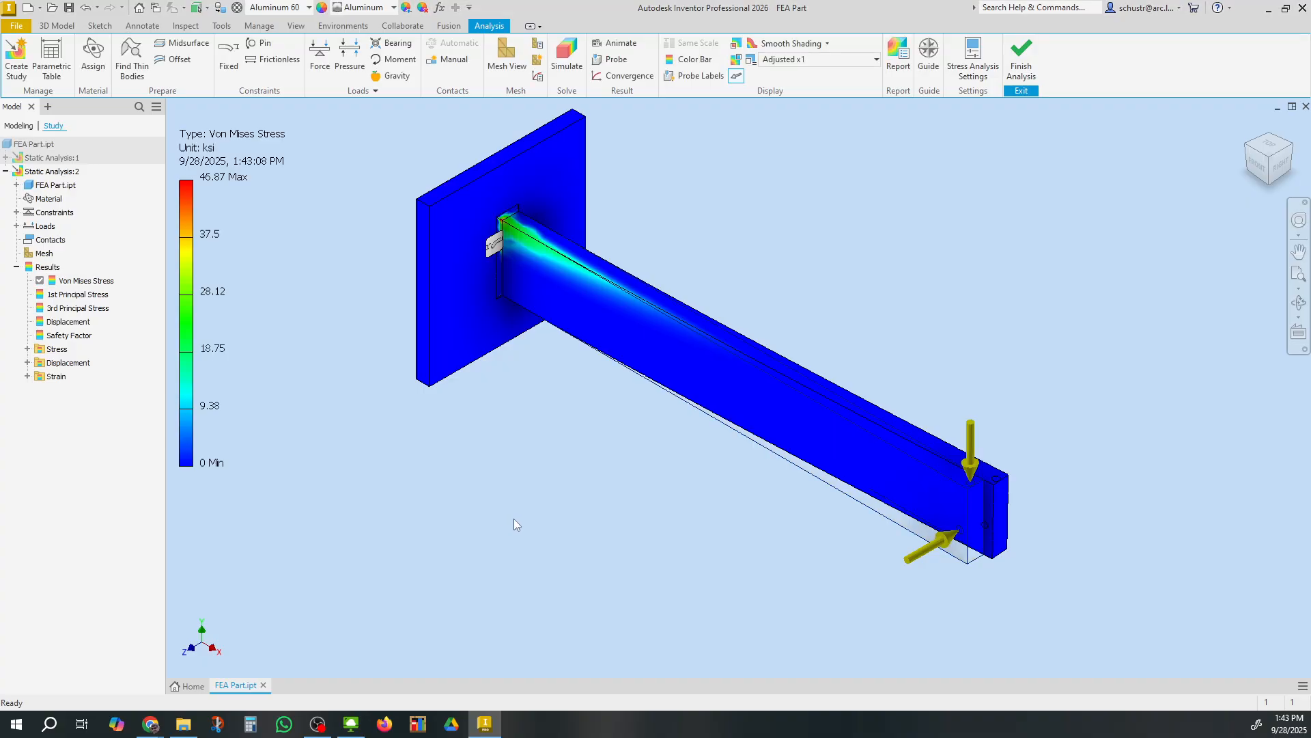
double_click(76, 327)
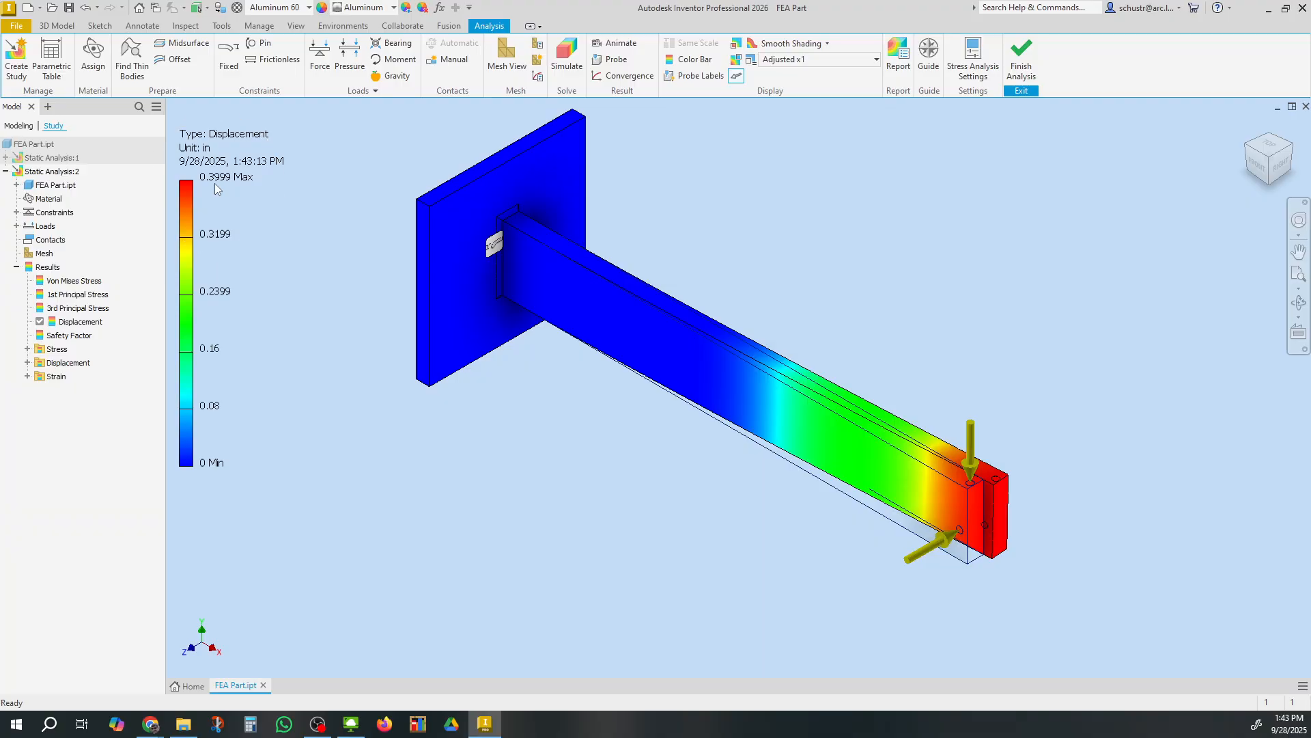
double_click(75, 335)
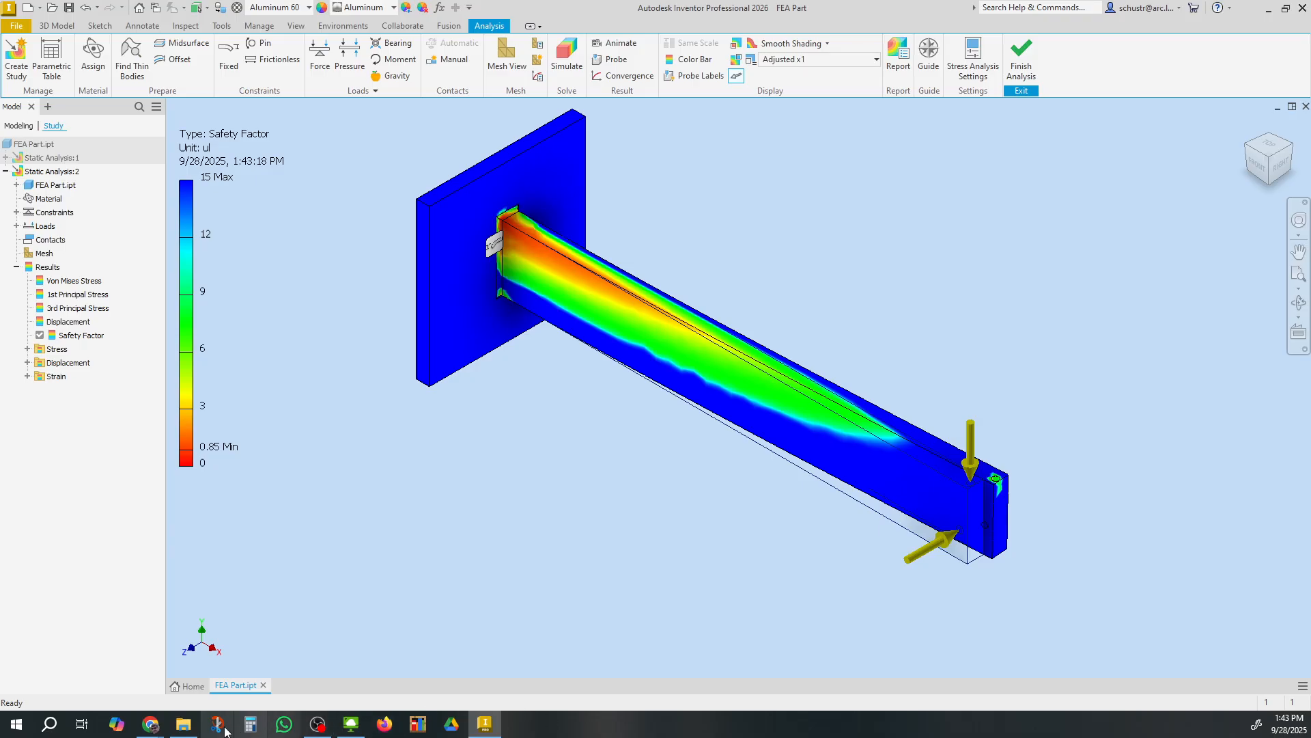
Switch to the spreadsheet and copy the load label from A5 into A6
mouse_move(156, 728)
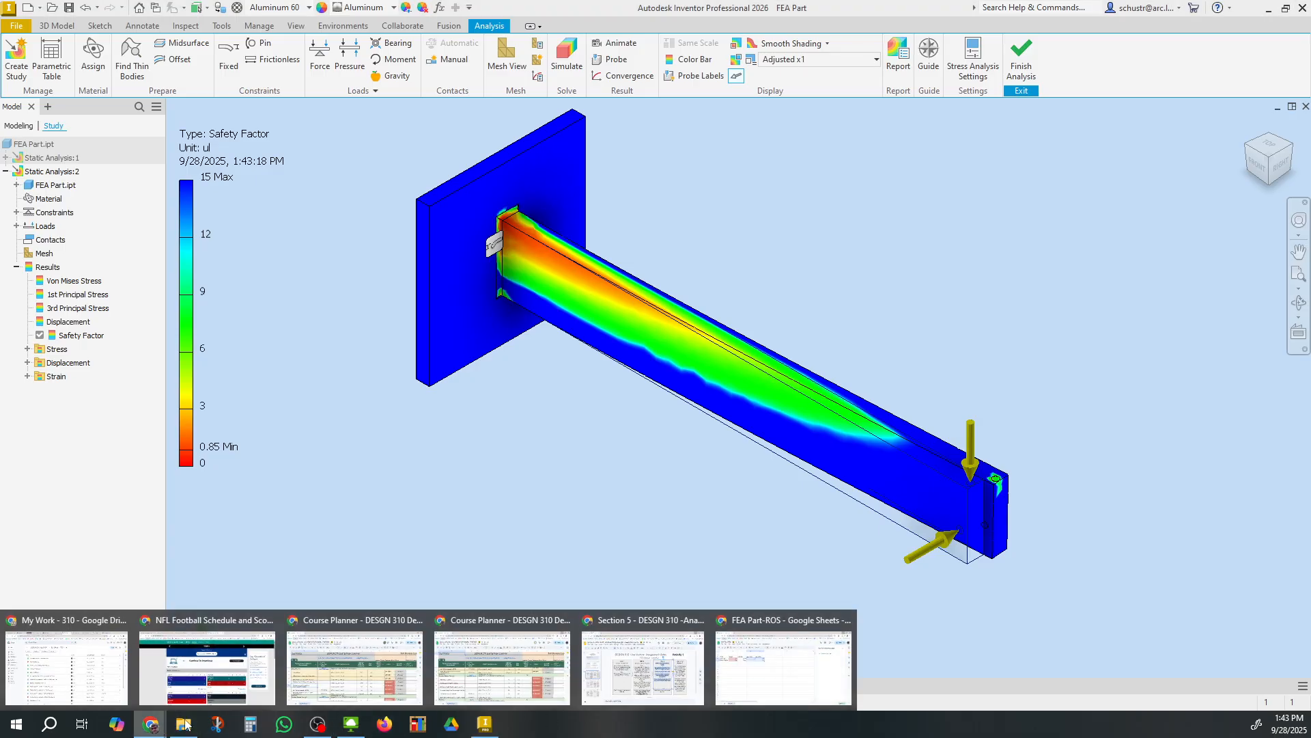
left_click(782, 675)
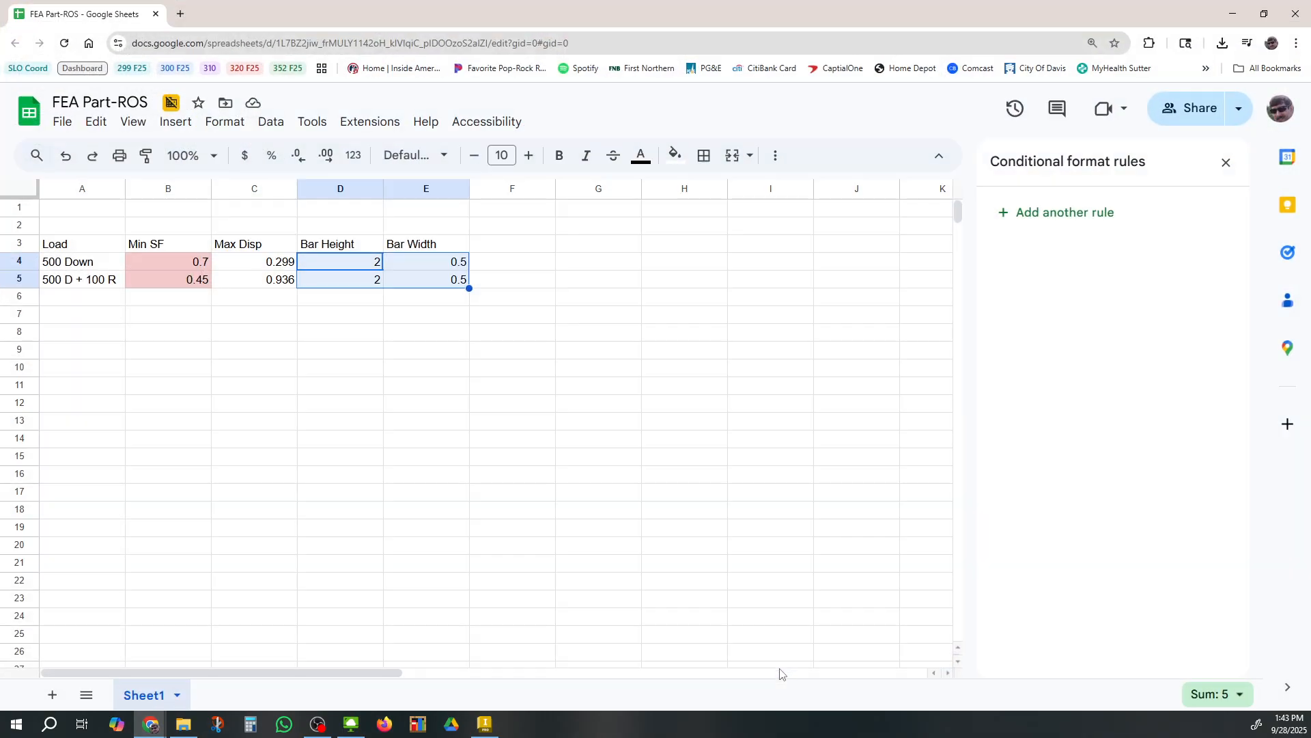
left_click(71, 285)
key("ctrl+c")
left_click(73, 303)
key("ctrl+v")
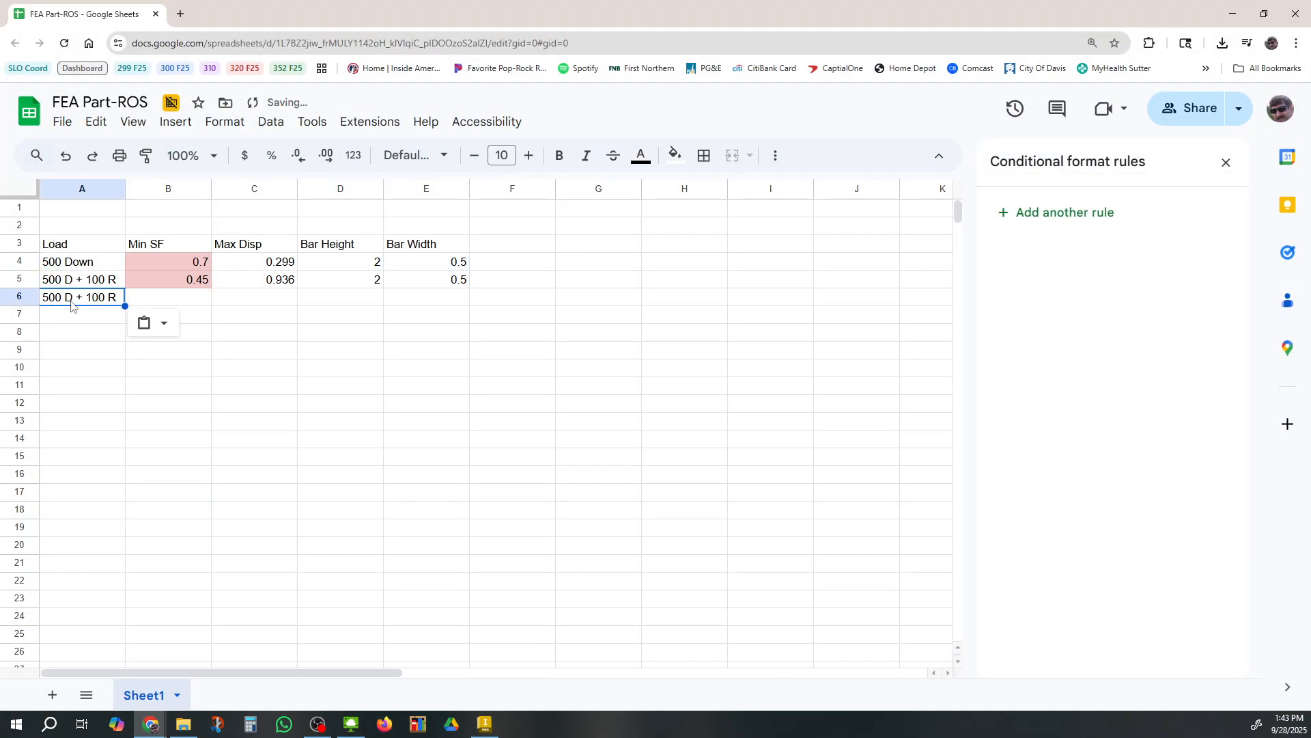
Enter 0.85 as the minimum safety factor in B6
left_click(189, 299)
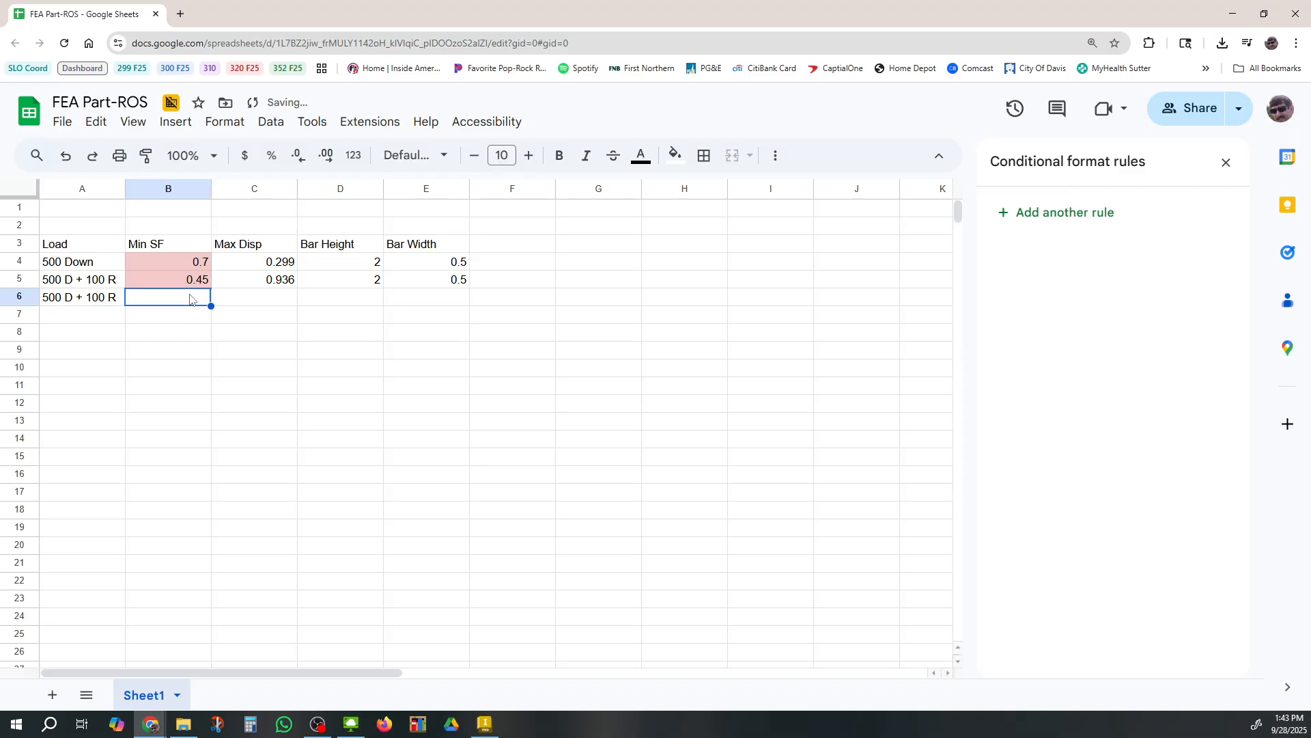
type(".85")
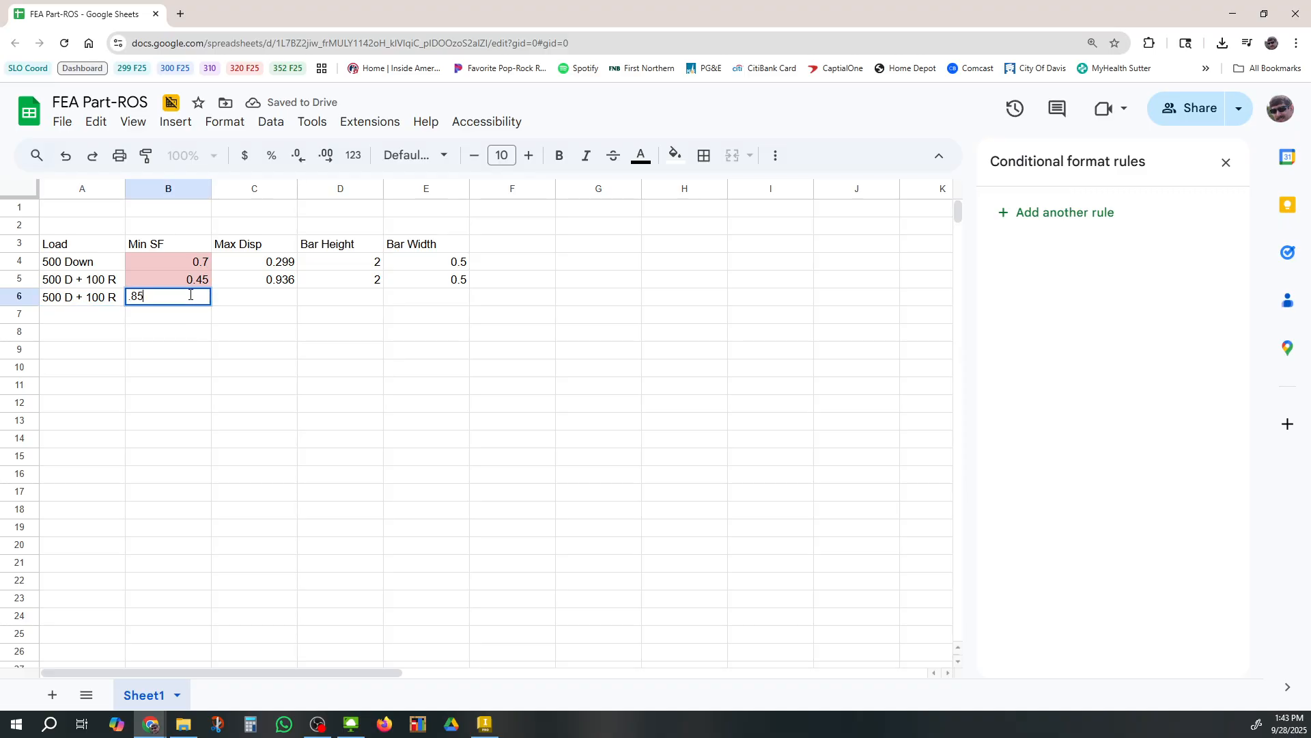
key("Tab")
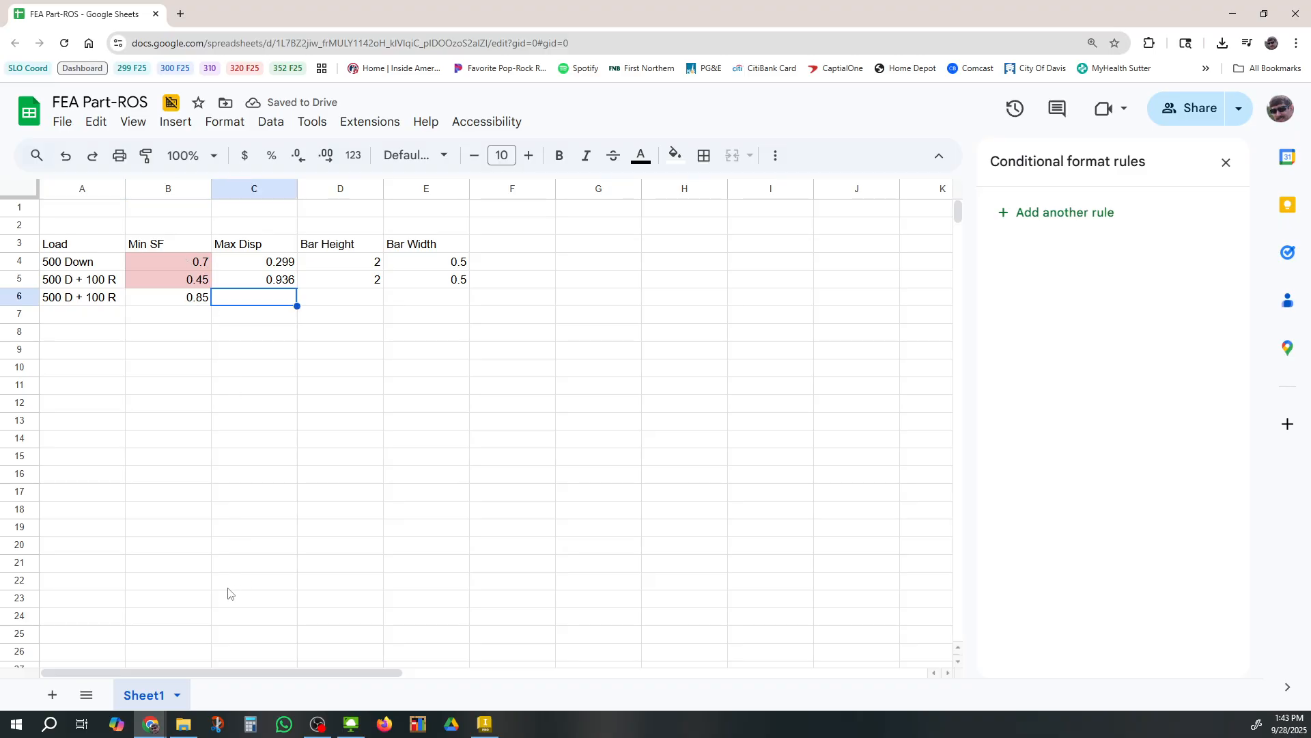
Switch to Inventor and display the displacement result of the stress analysis
mouse_move(151, 729)
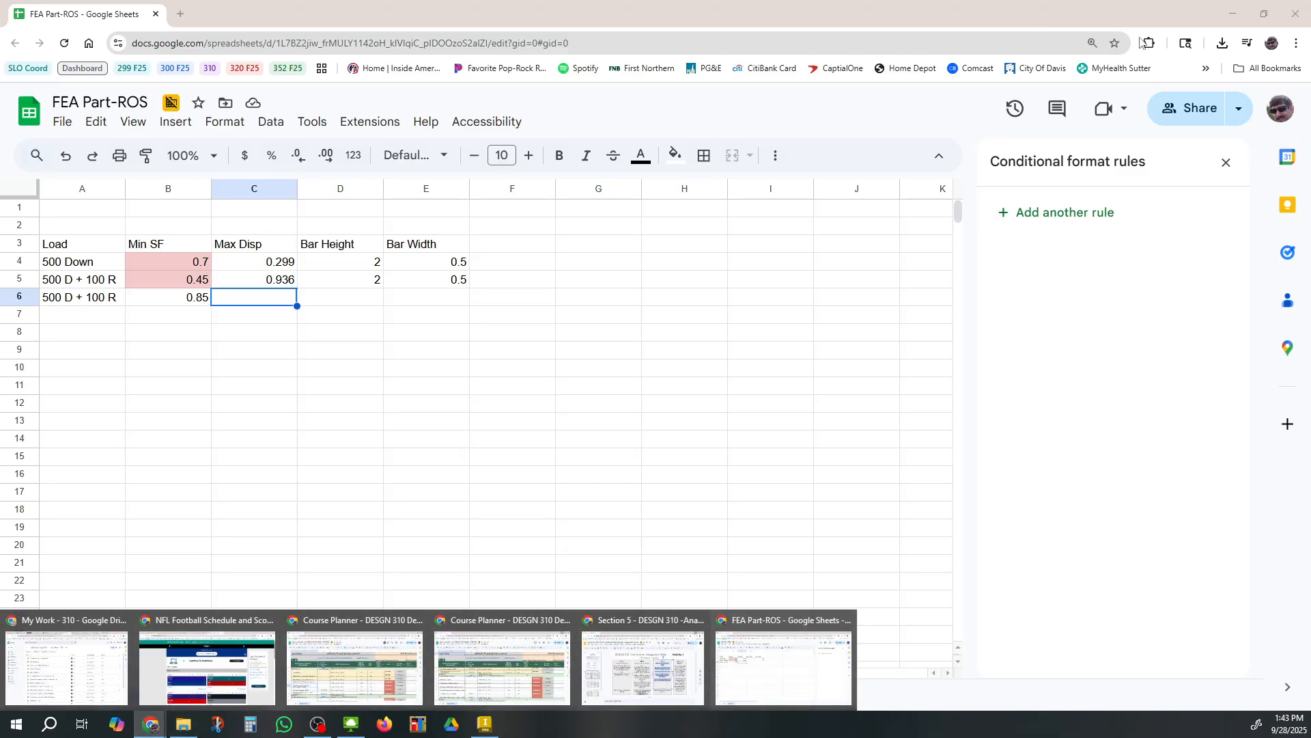
left_click(1233, 14)
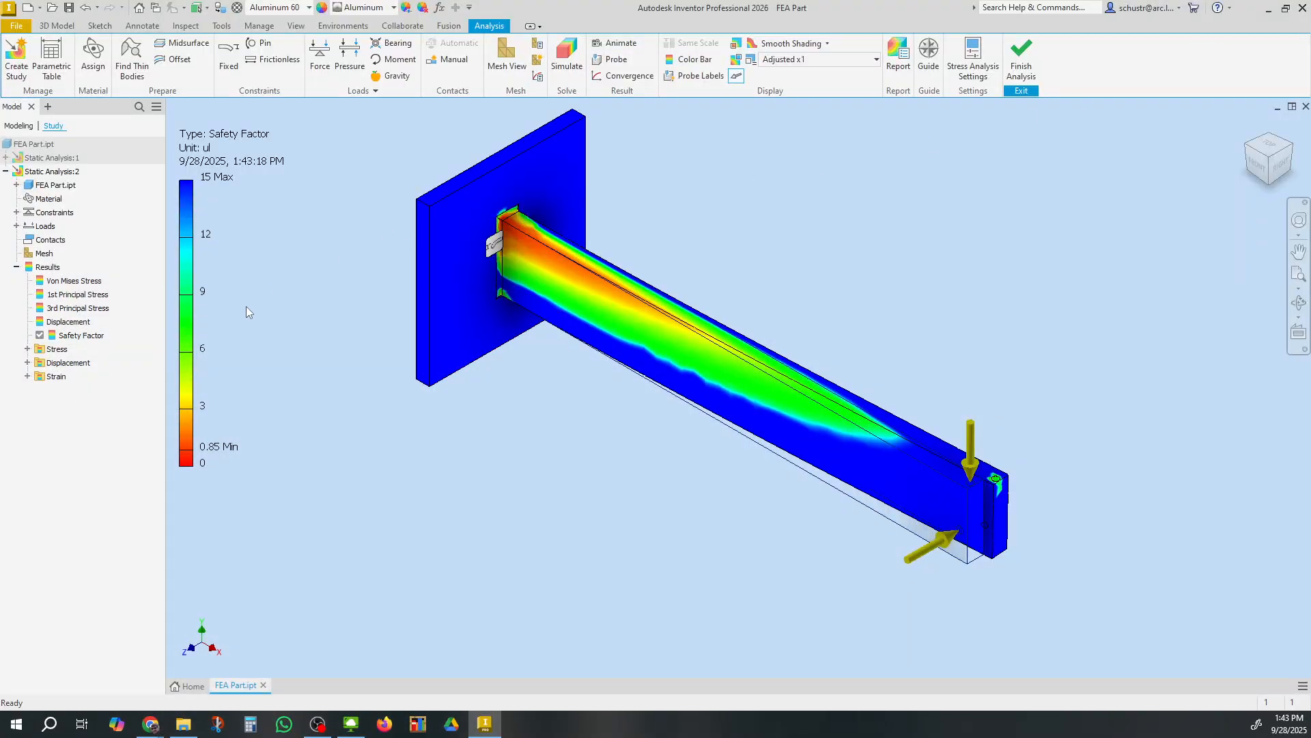
left_click(69, 321)
double_click(73, 324)
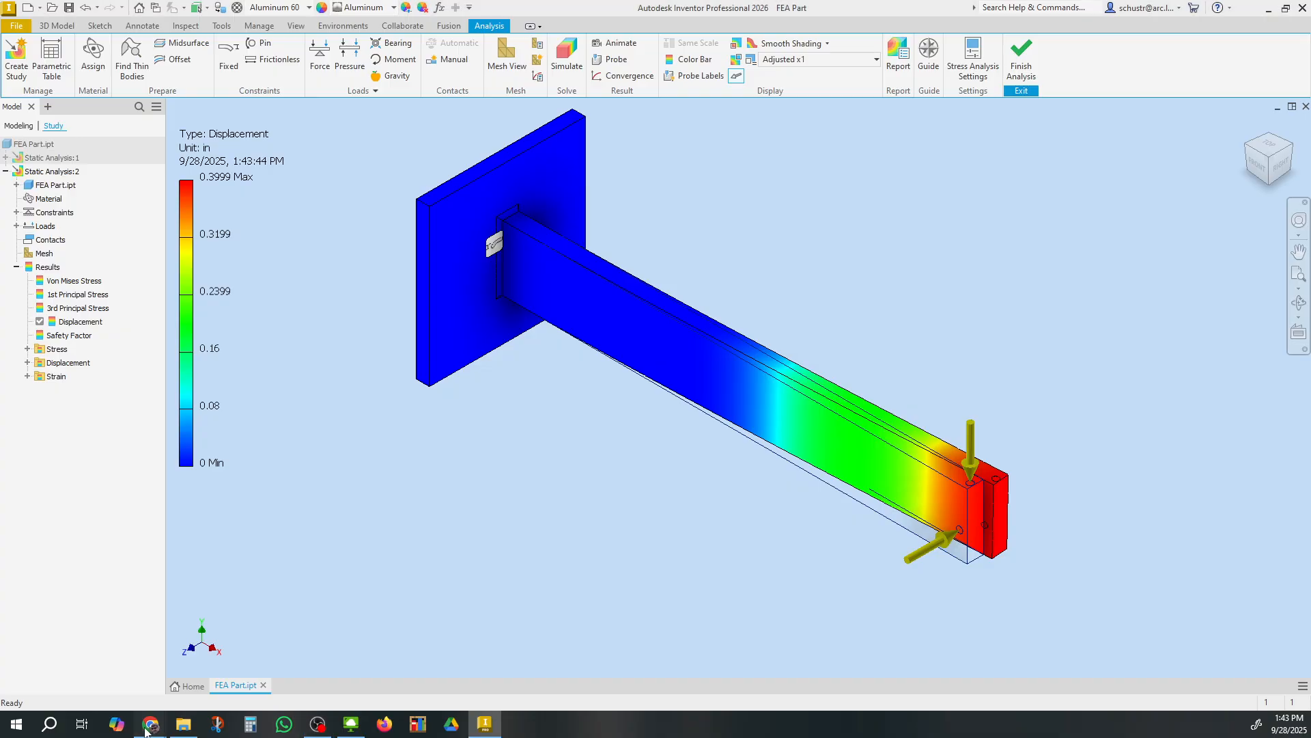
Switch to the spreadsheet and enter 0.399 as the maximum displacement in C6
mouse_move(151, 724)
left_click(753, 674)
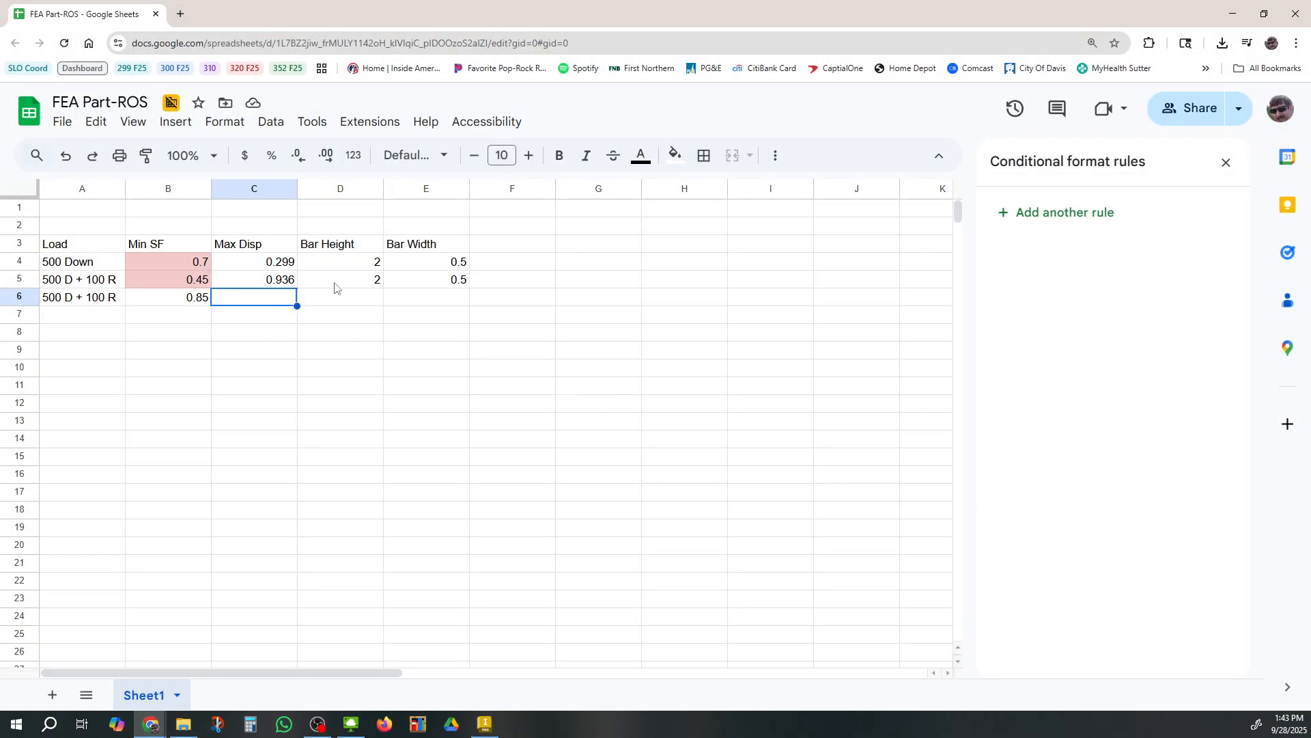
type(".399")
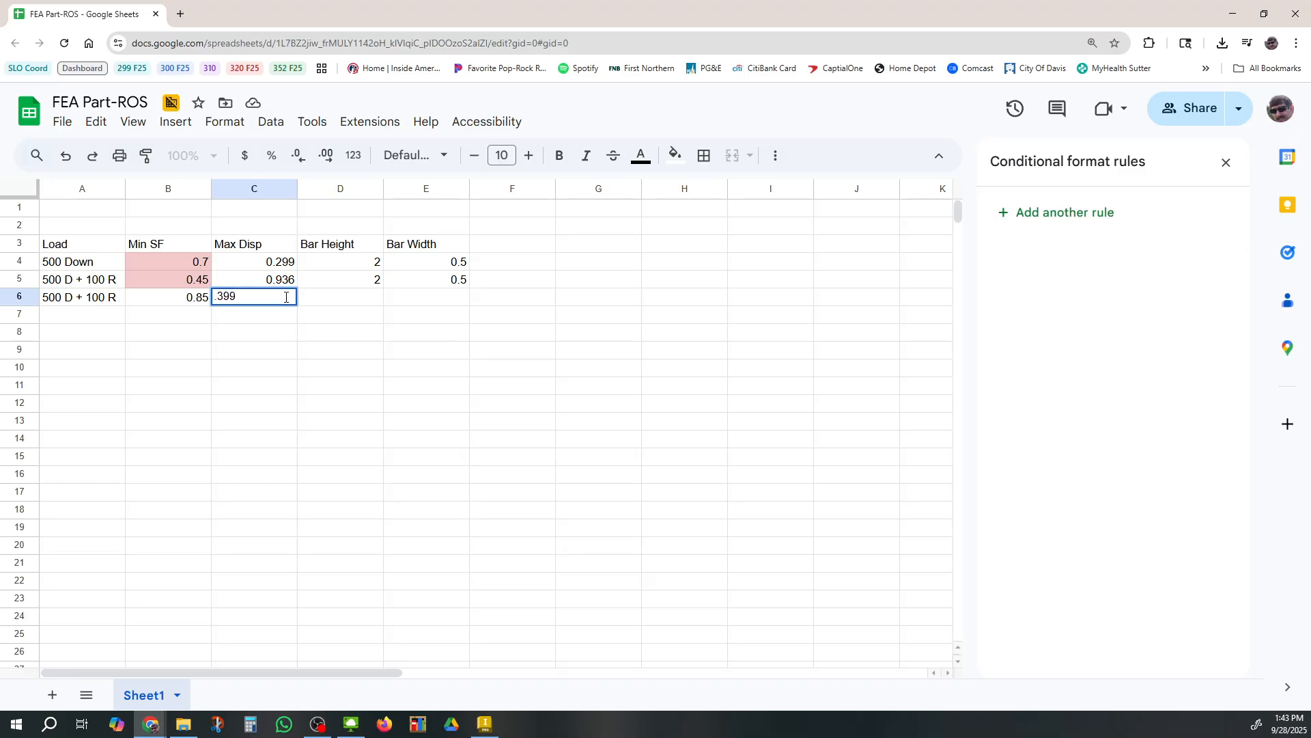
Enter the bar height 2.5 in D6 and the bar width 0.625 in E6
left_click(362, 301)
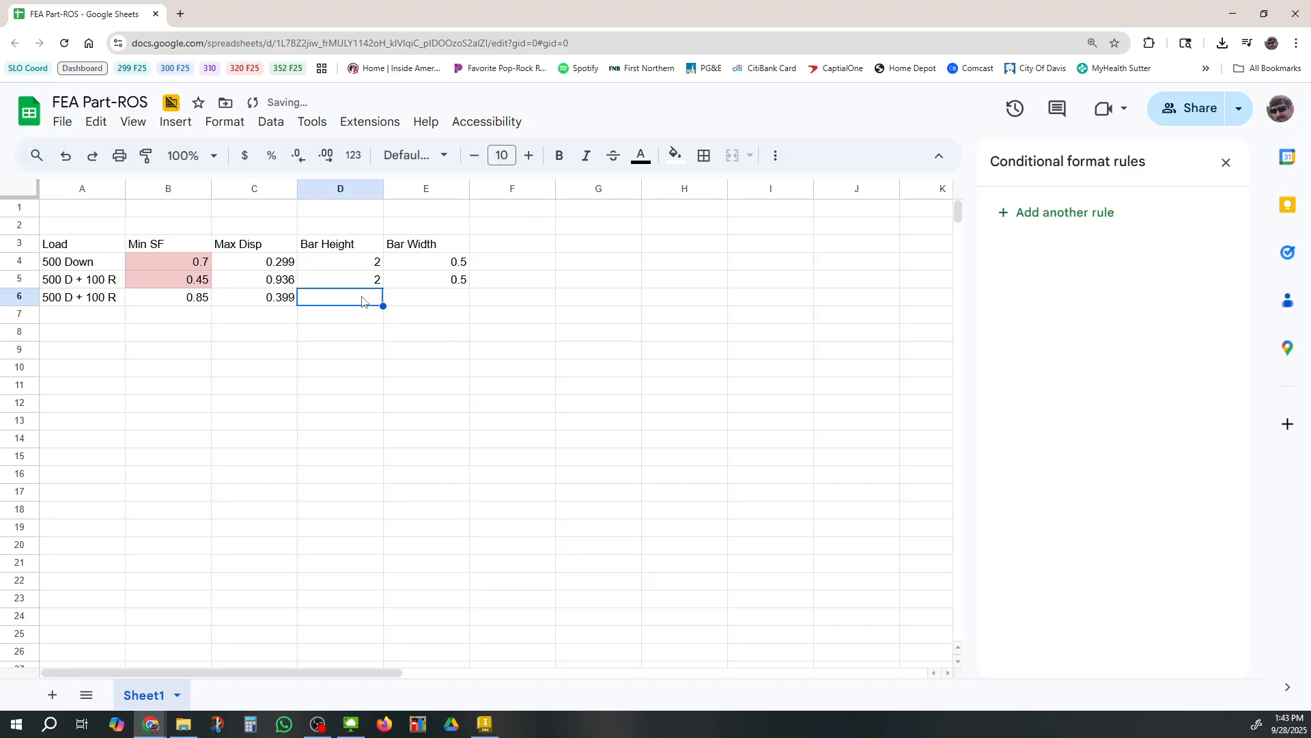
type("2.5")
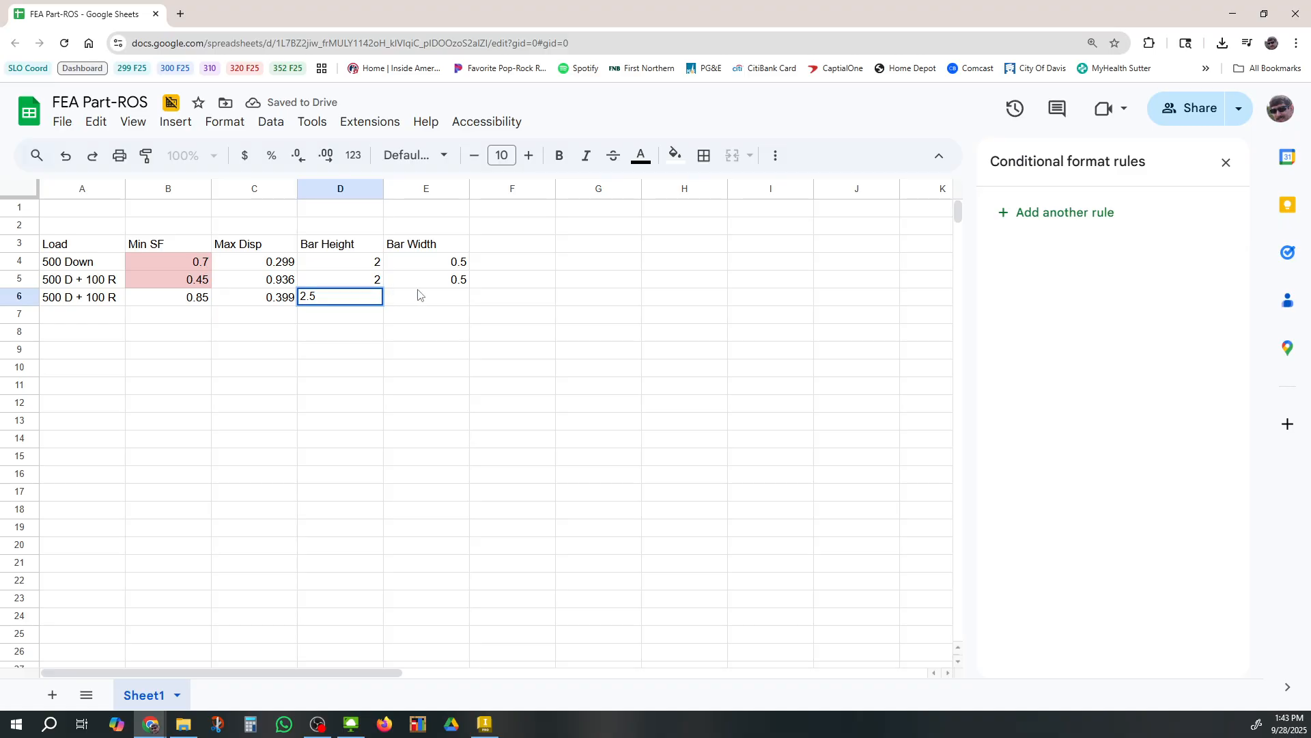
left_click(422, 296)
type(".625")
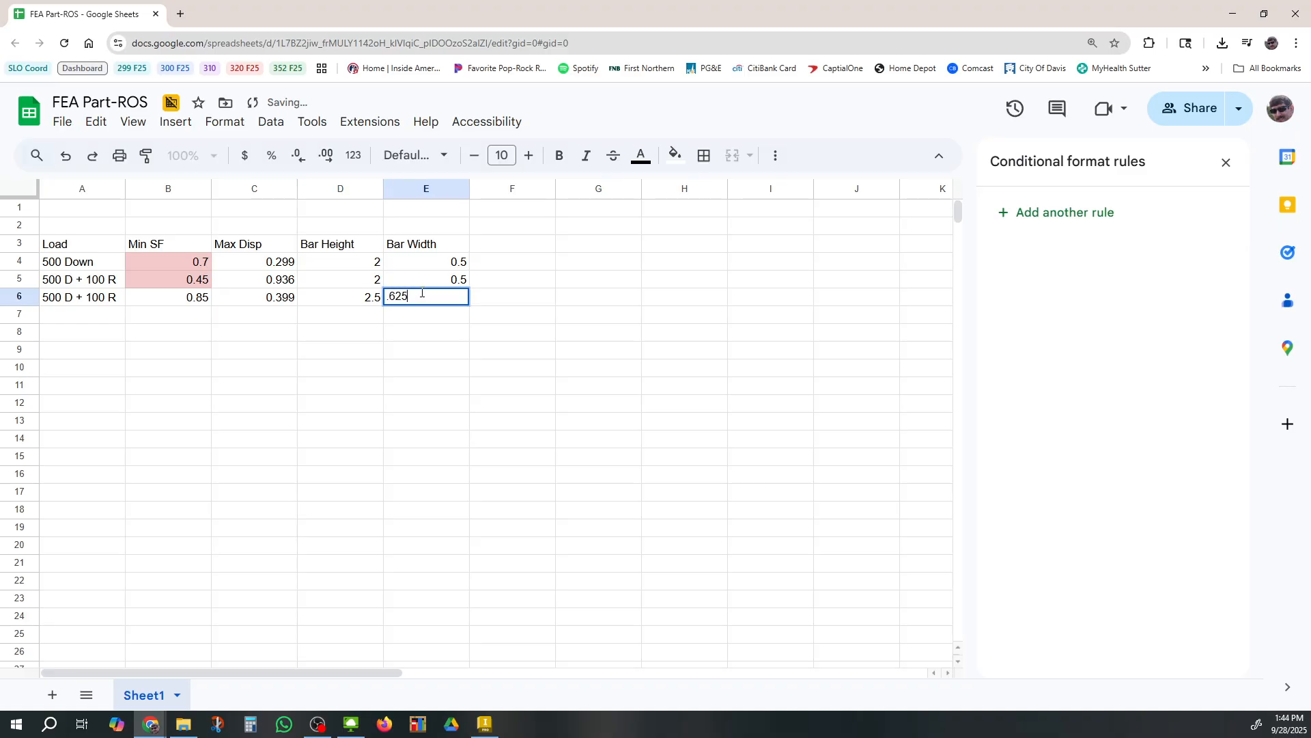
key("Return")
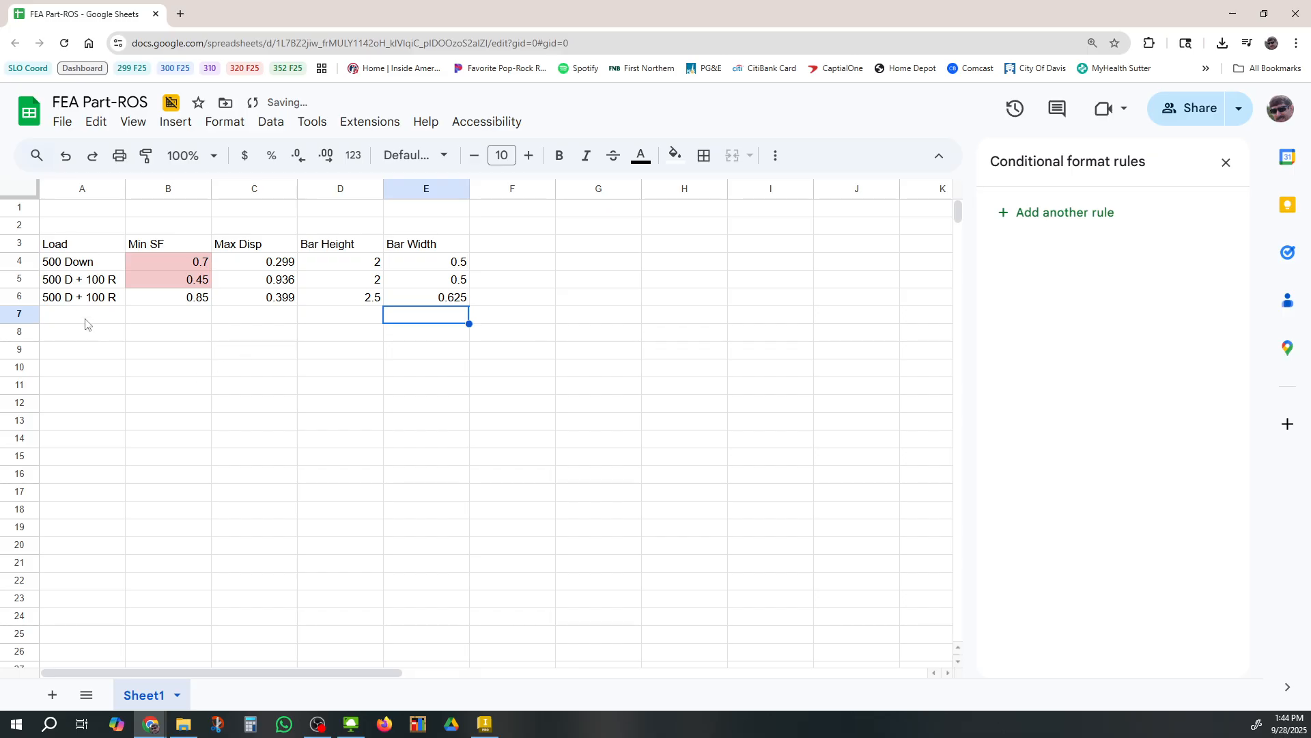
Review the row 6 entries for the new bar size and return to Inventor
left_click_drag(81, 304, 453, 299)
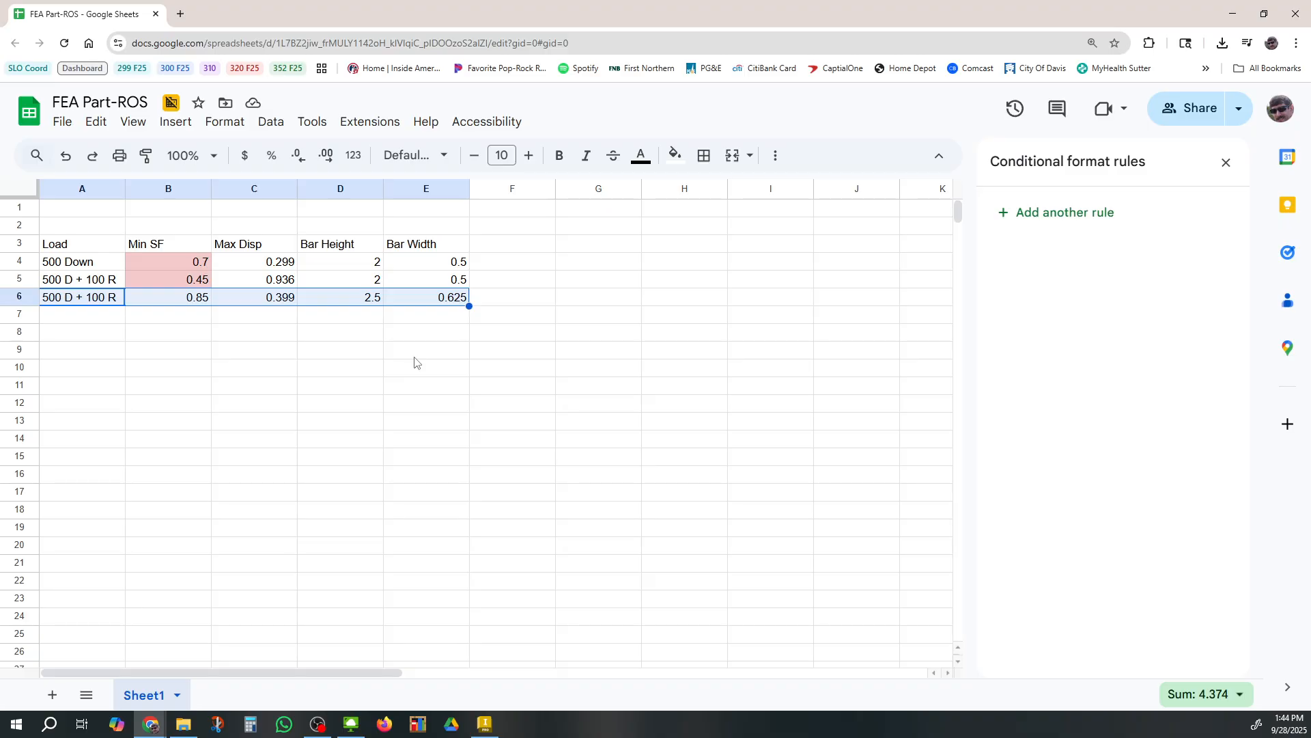
left_click(193, 305)
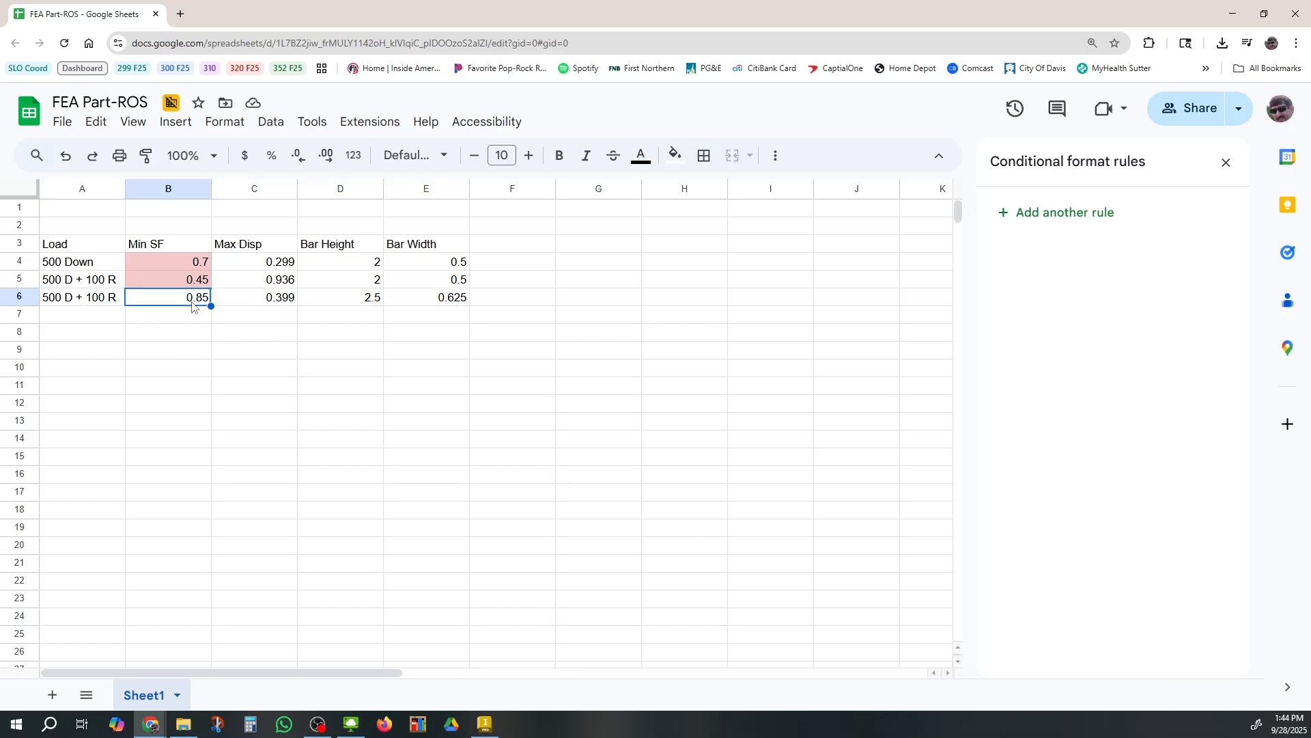
left_click(192, 305)
left_click(375, 305)
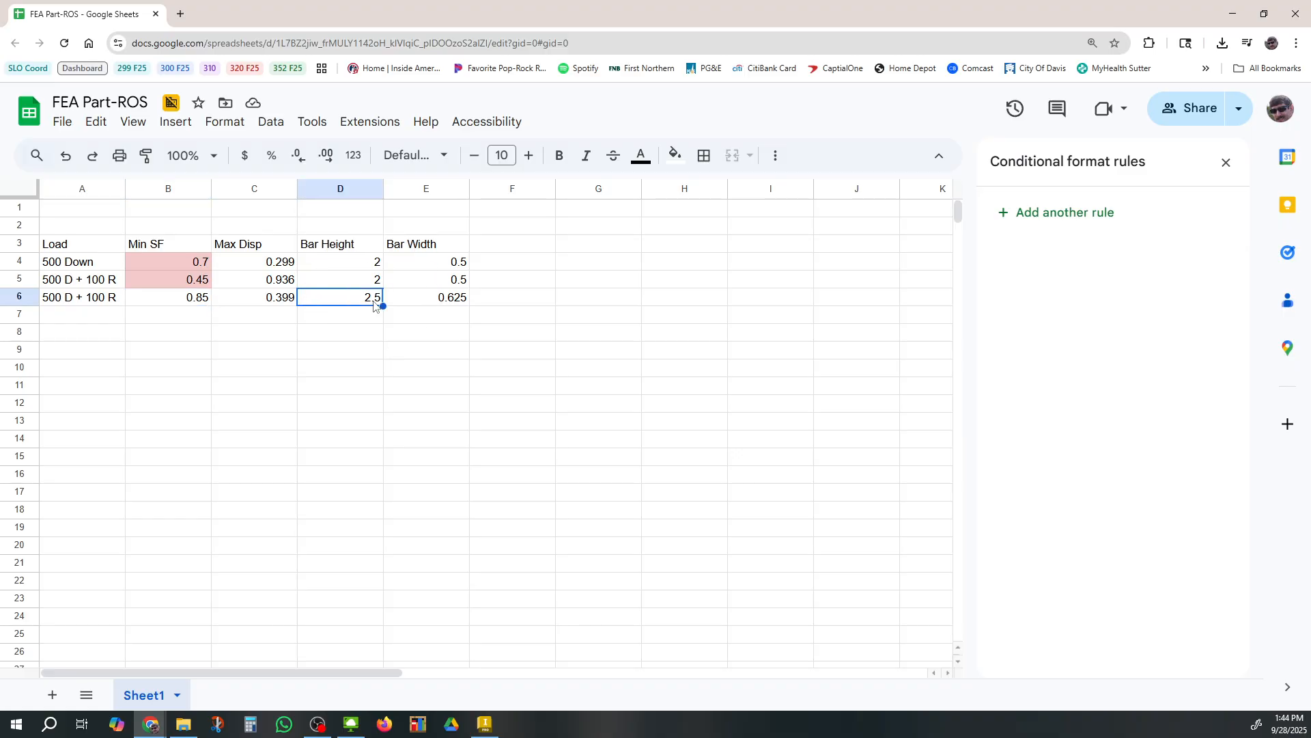
left_click(425, 304)
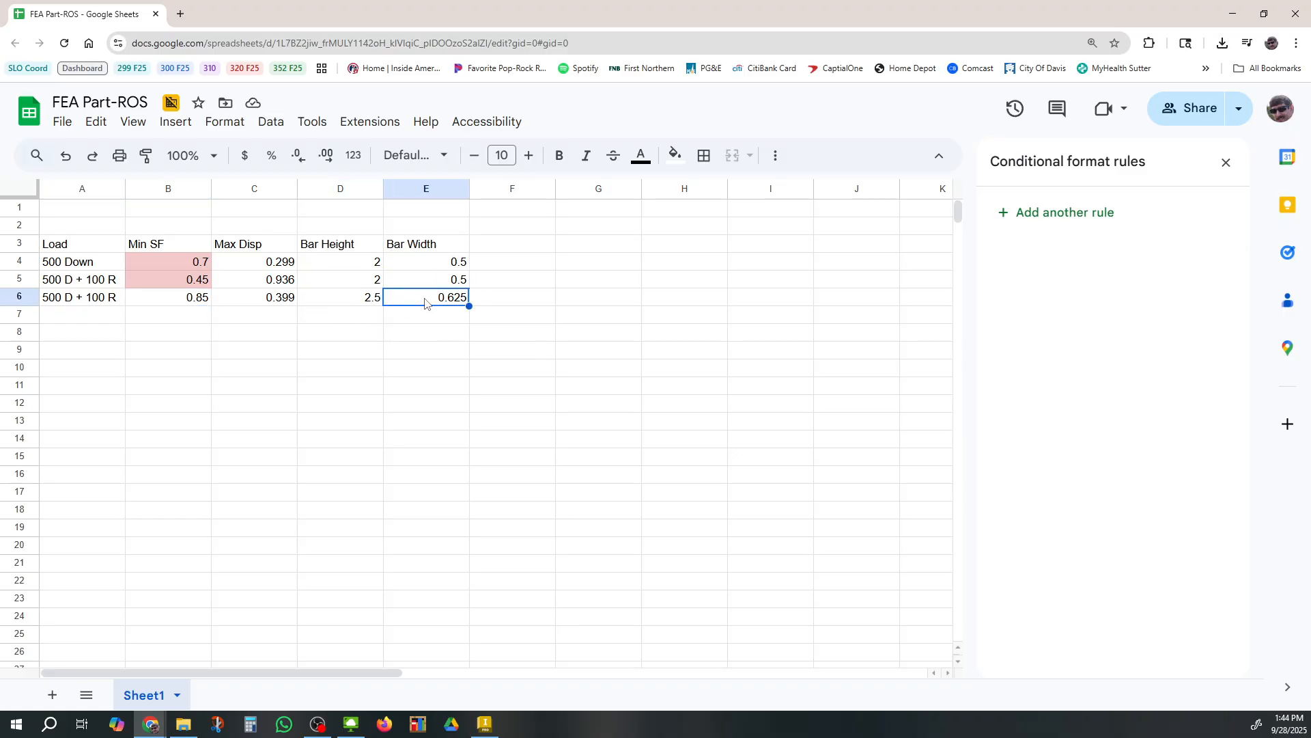
left_click(348, 303)
left_click(425, 301)
left_click(345, 302)
left_click(419, 301)
left_click(369, 301)
left_click(428, 302)
left_click(482, 725)
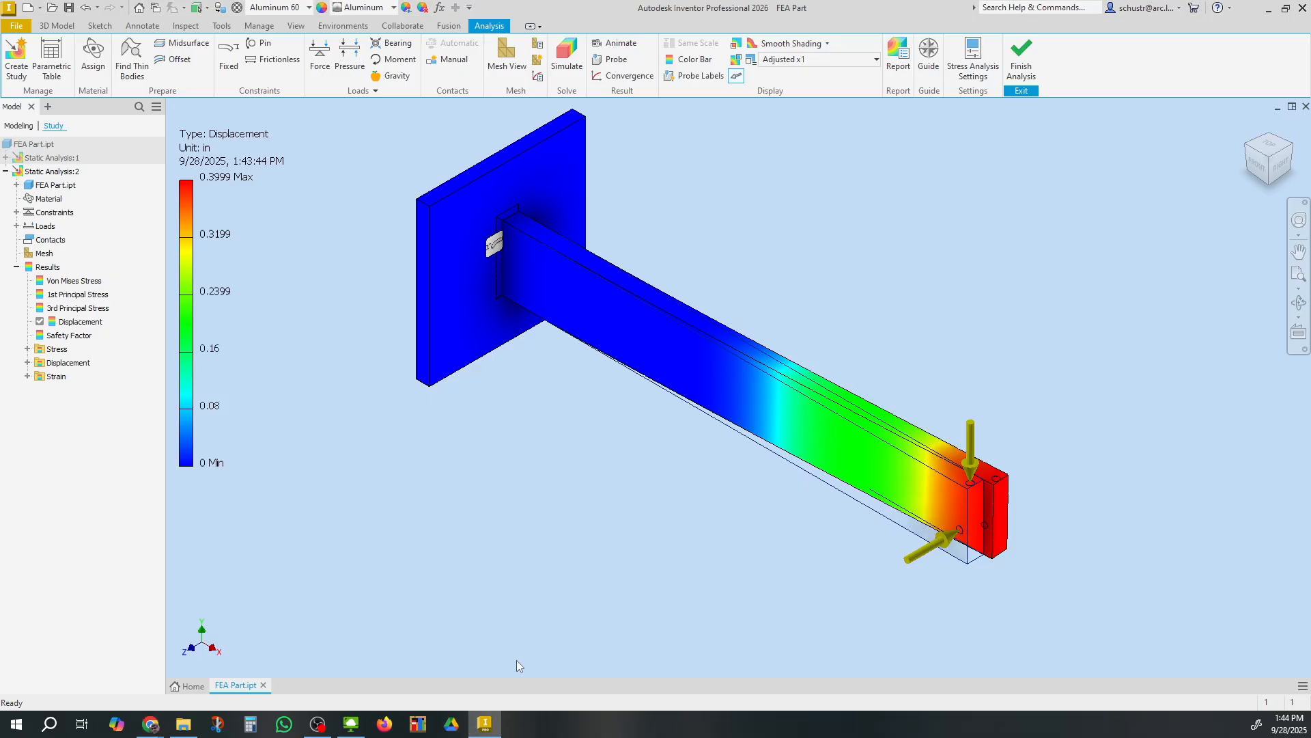